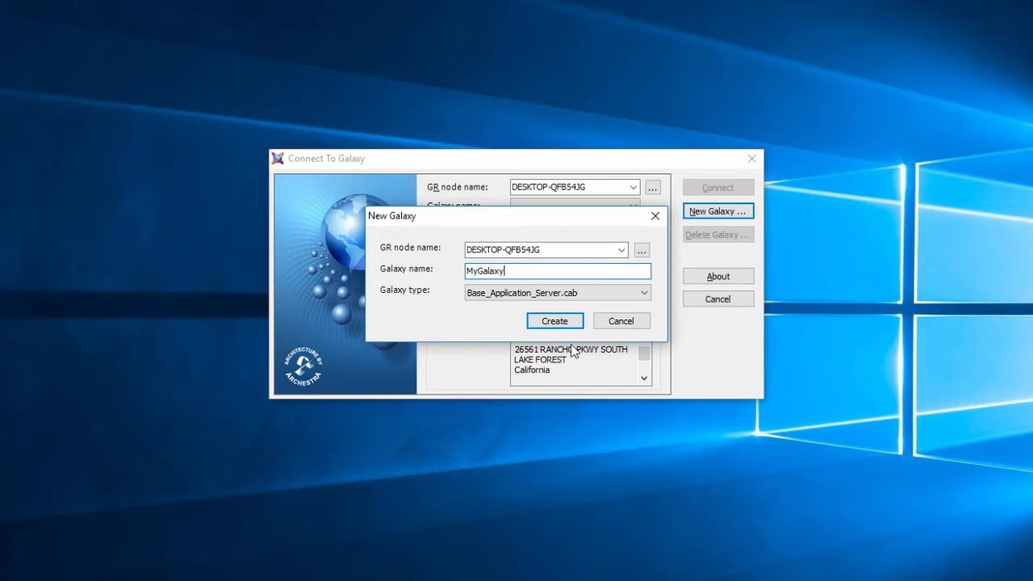
Create the galaxy MyGalaxy from Base_Application_Server.cab and connect to it
left_click(555, 321)
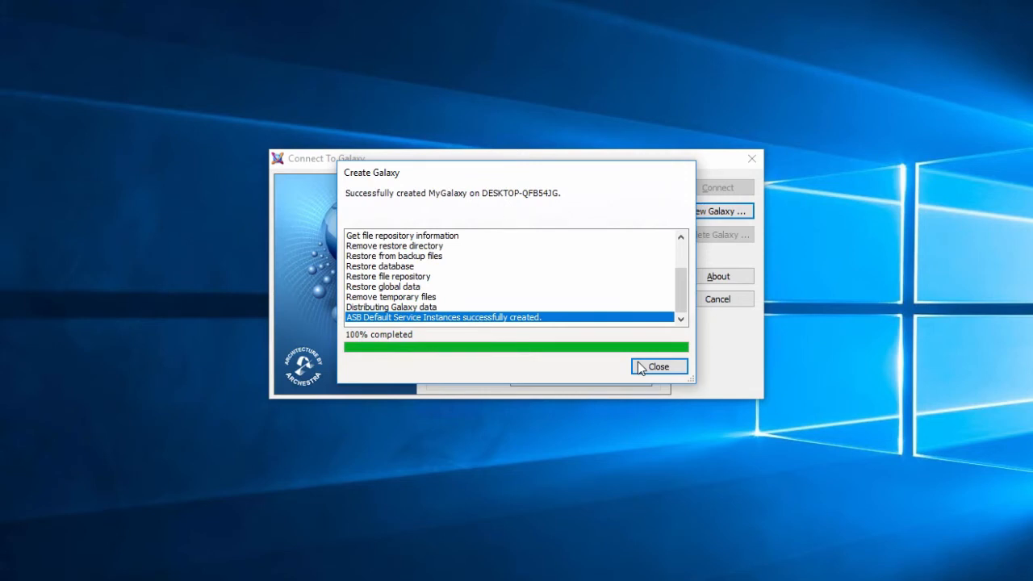
left_click(642, 368)
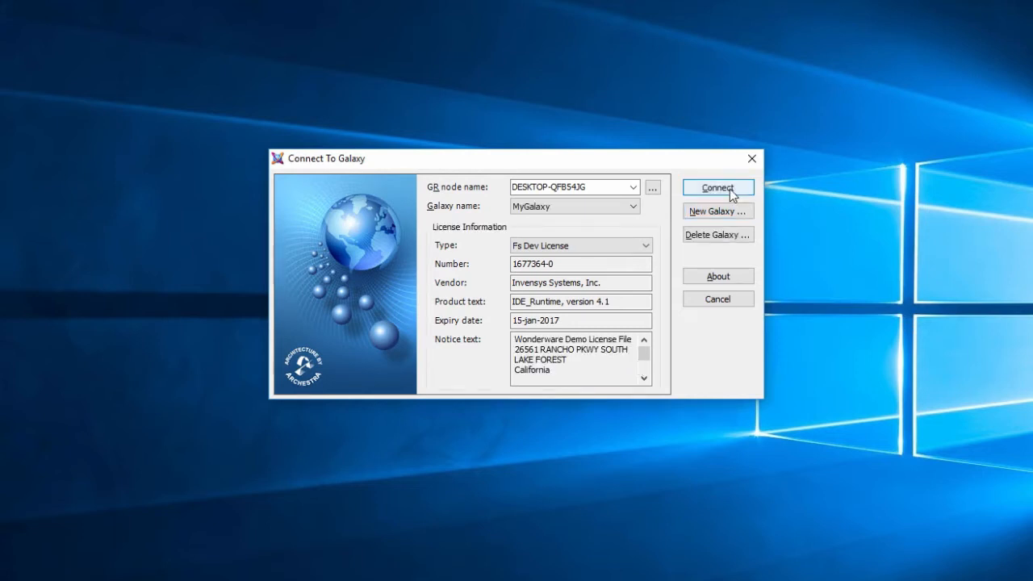
left_click(729, 190)
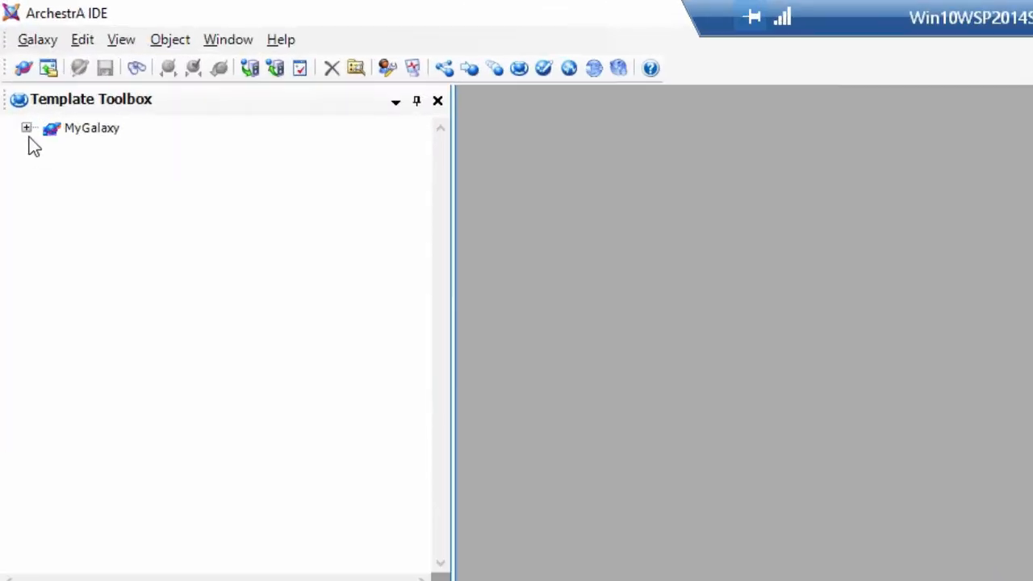
Expand the System templates of MyGalaxy and start importing automation objects into the galaxy
left_click(17, 74)
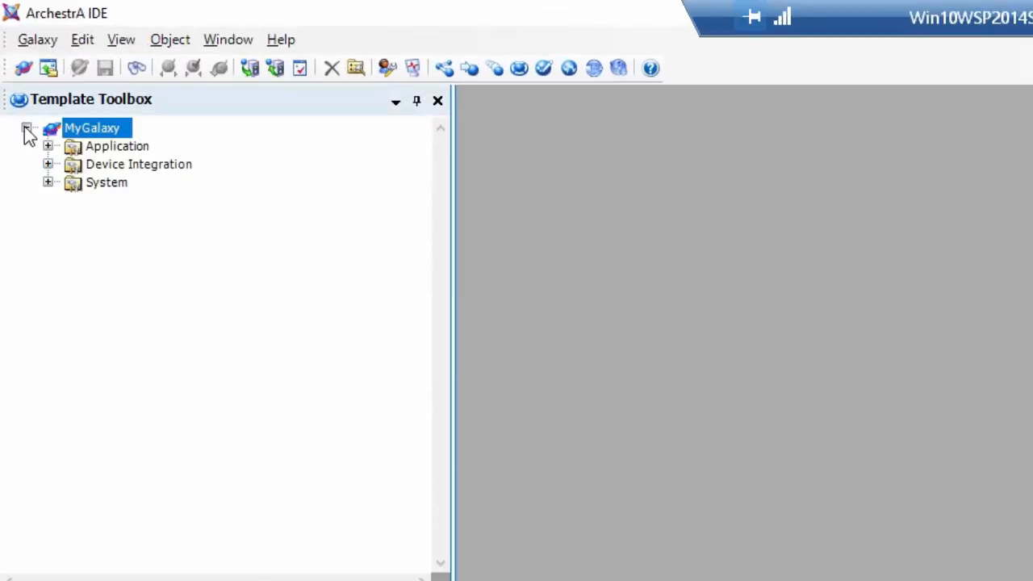
left_click(48, 183)
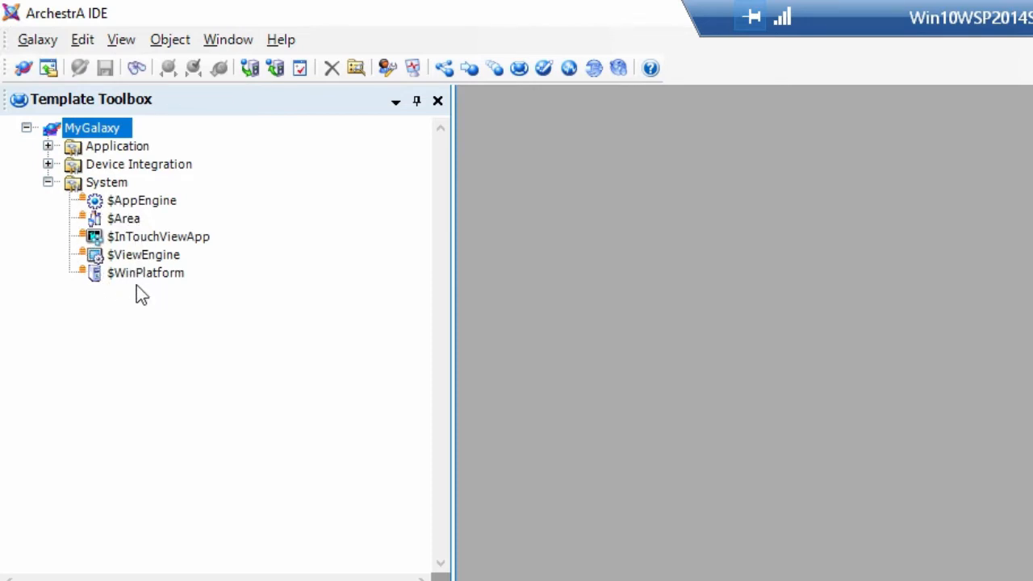
left_click(38, 40)
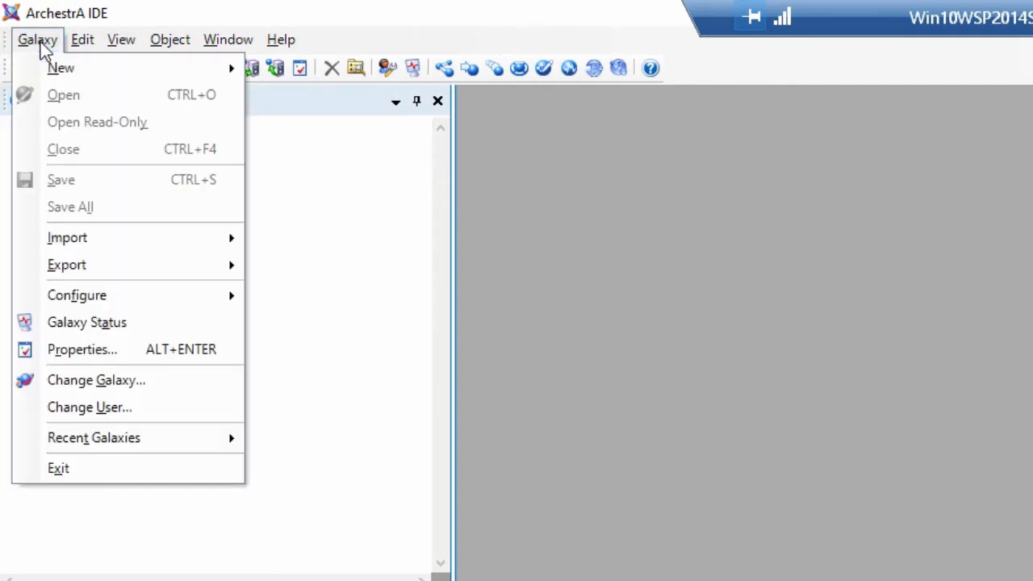
mouse_move(96, 246)
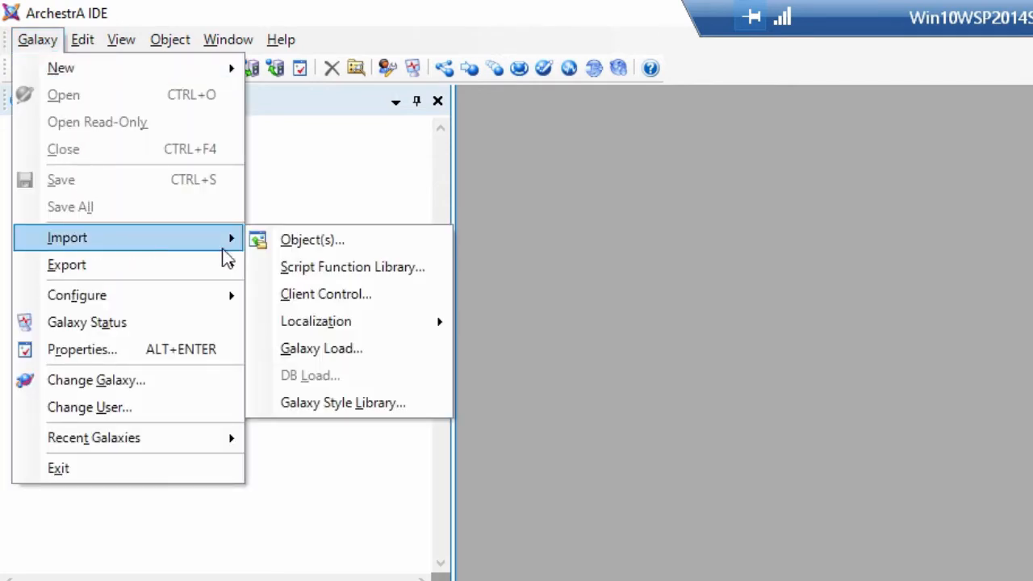
left_click(306, 237)
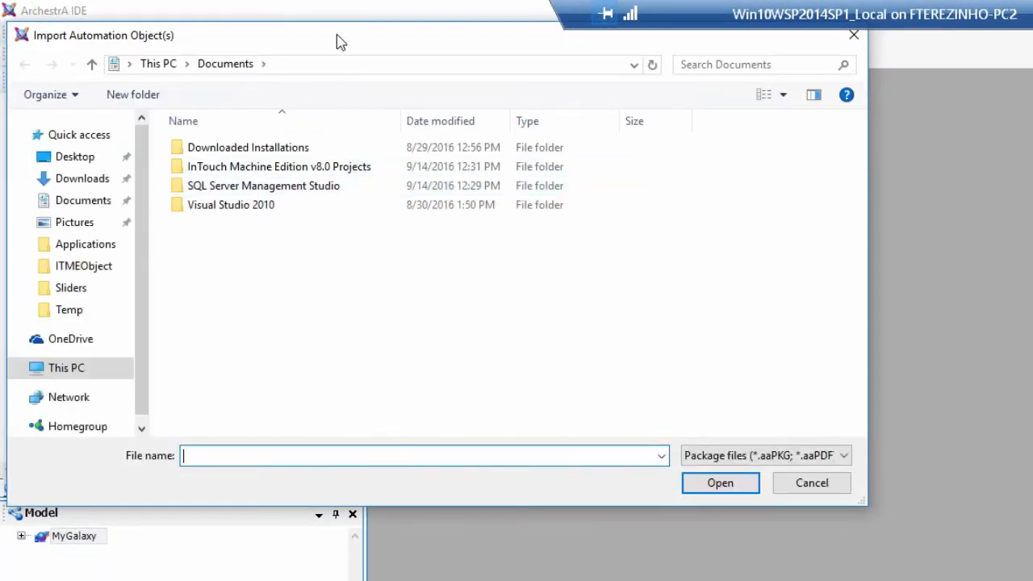
left_click_drag(337, 37, 524, 141)
left_click_drag(450, 91, 479, 102)
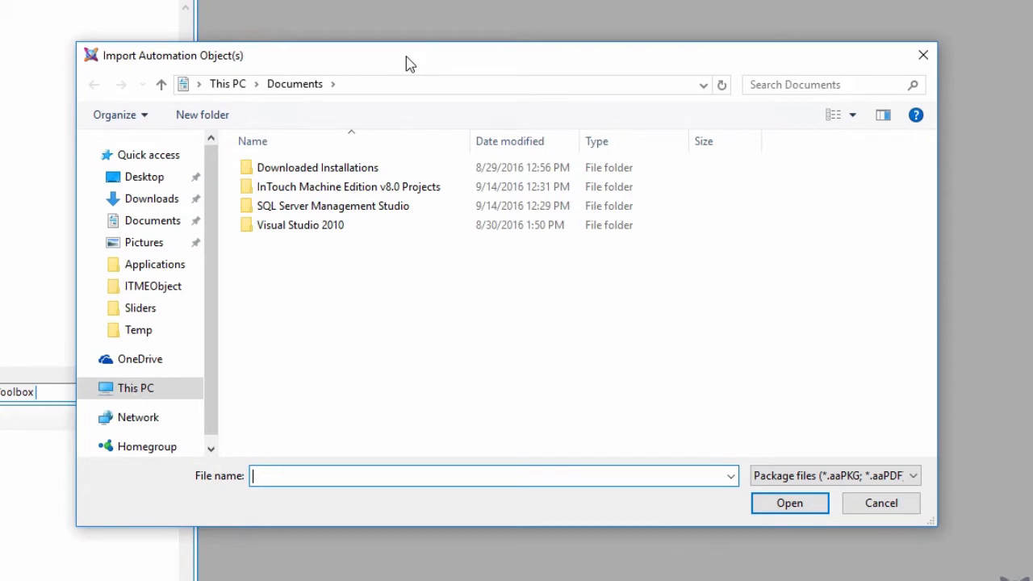
Browse the import dialog to the folder c:\Program Files (x86)\Wonderware\InTouch Machine Edition v8.0\
type("c:\\pro")
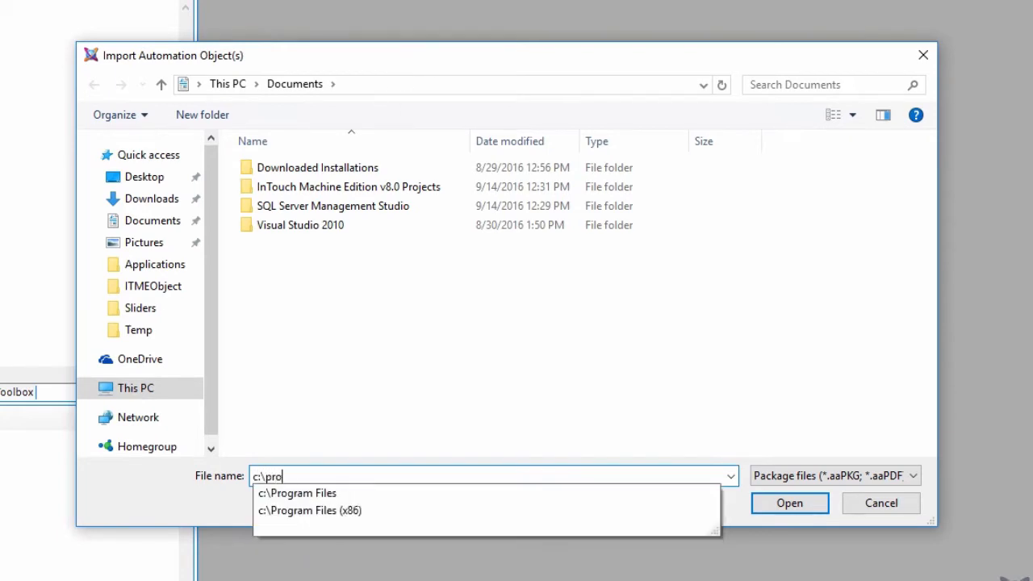
key("Down")
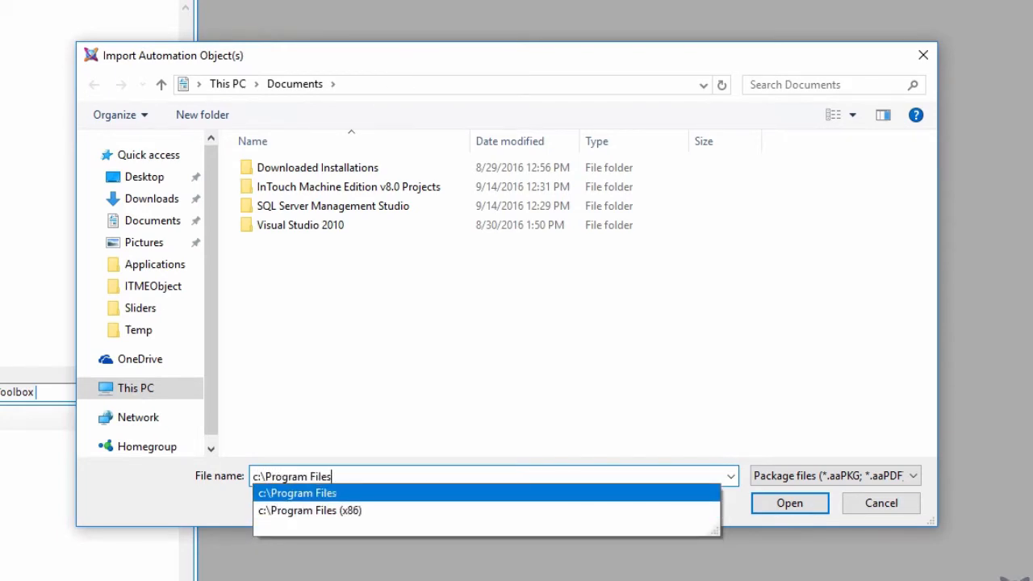
key("Down")
type("\\")
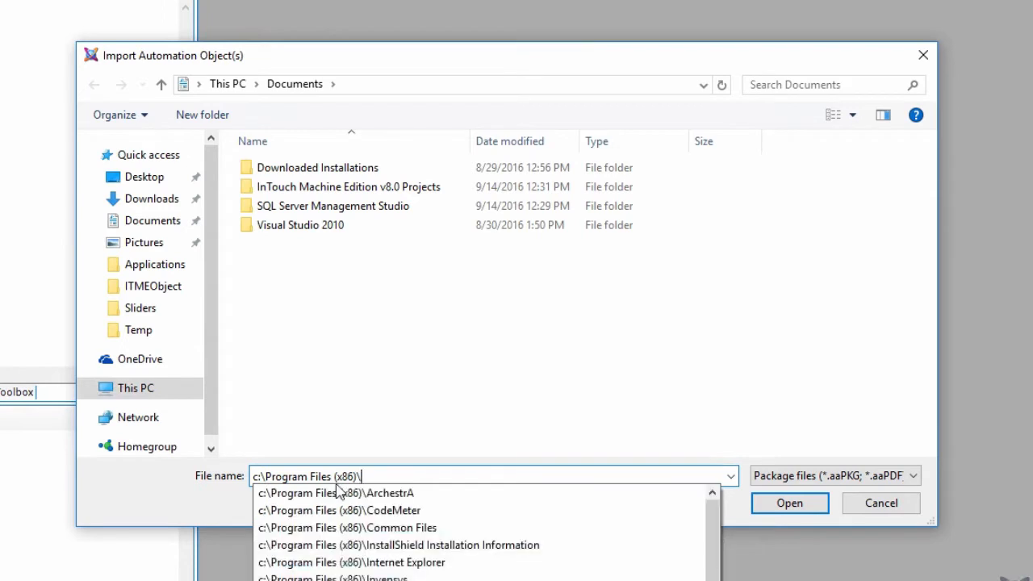
type("i")
key("BackSpace")
type("won")
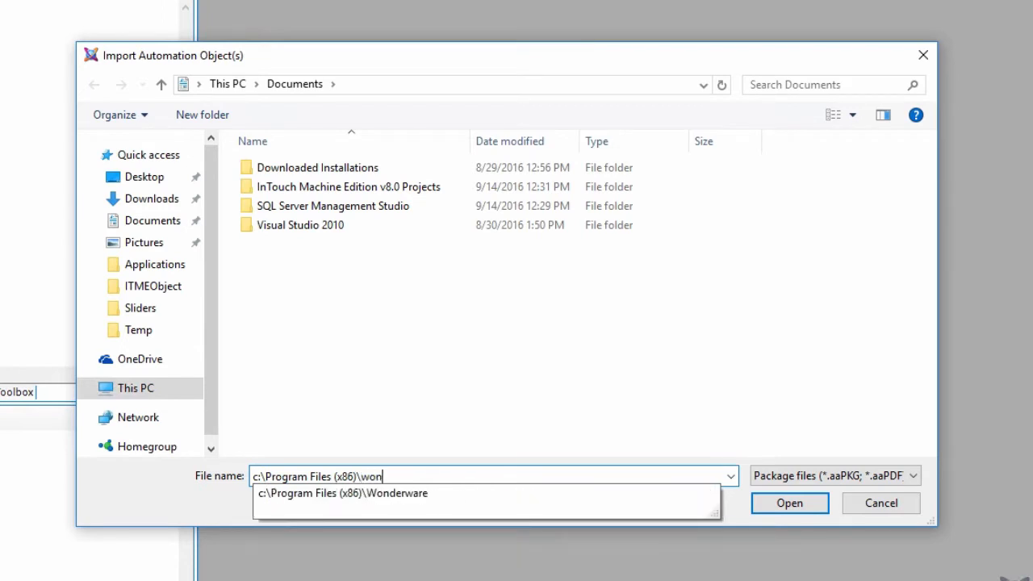
key("Down")
type("\\intou")
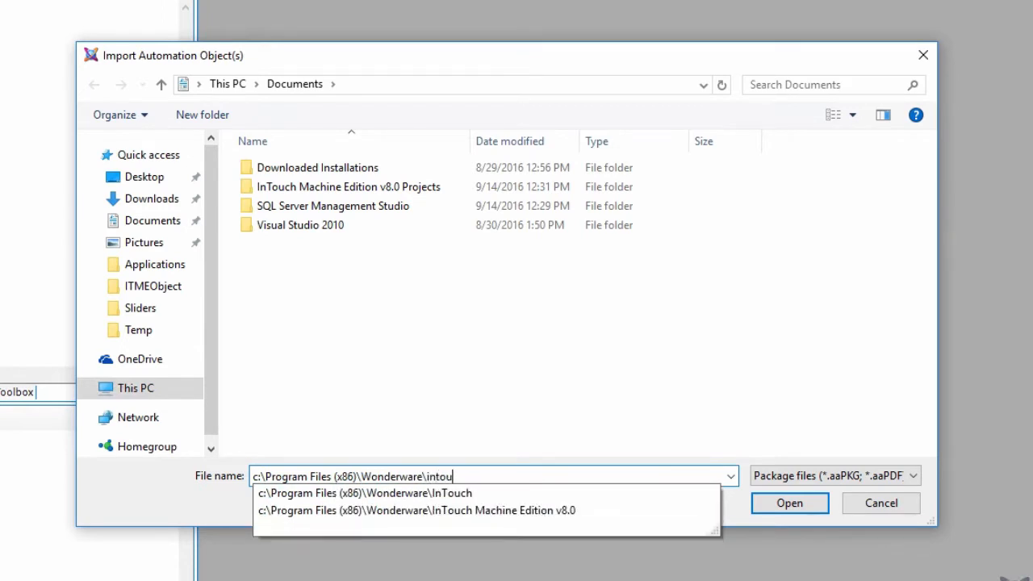
key("Down")
key("Down")
type("\\")
key("Return")
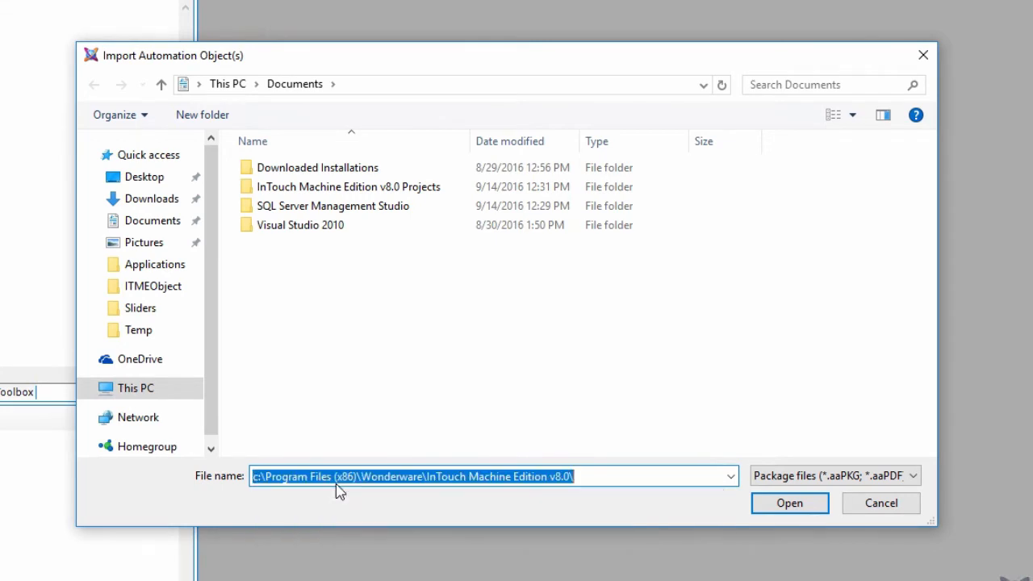
Import ITMEViewApp.aaPKG from the Redist\ITMEObject folder, keeping the default import preferences
double_click(261, 226)
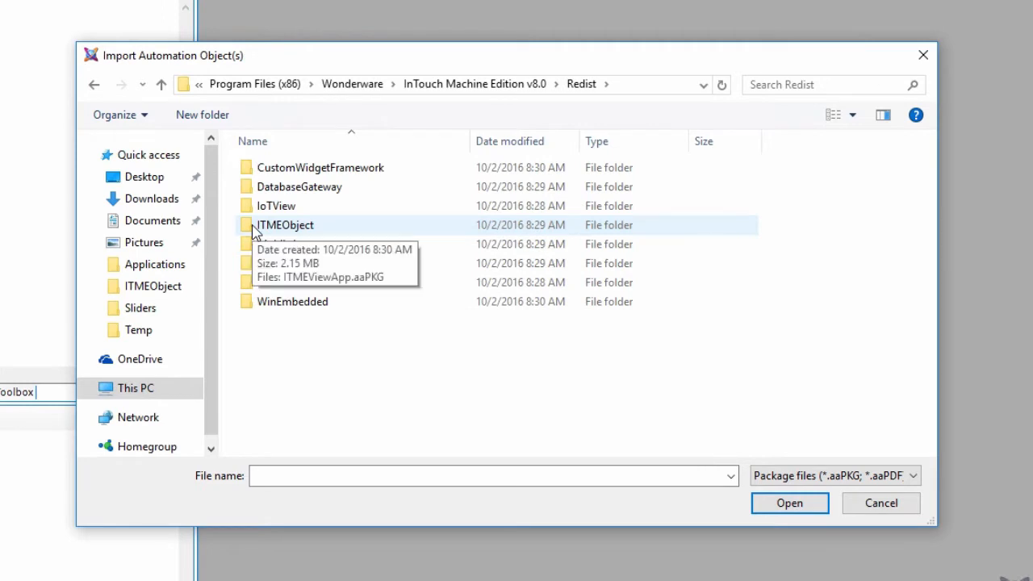
double_click(252, 229)
left_click(276, 173)
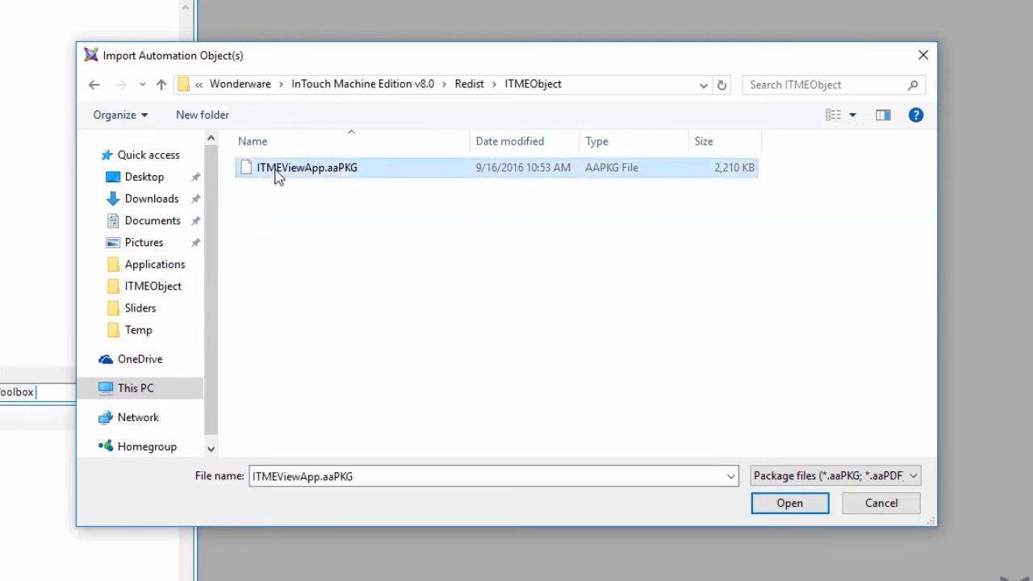
left_click(797, 513)
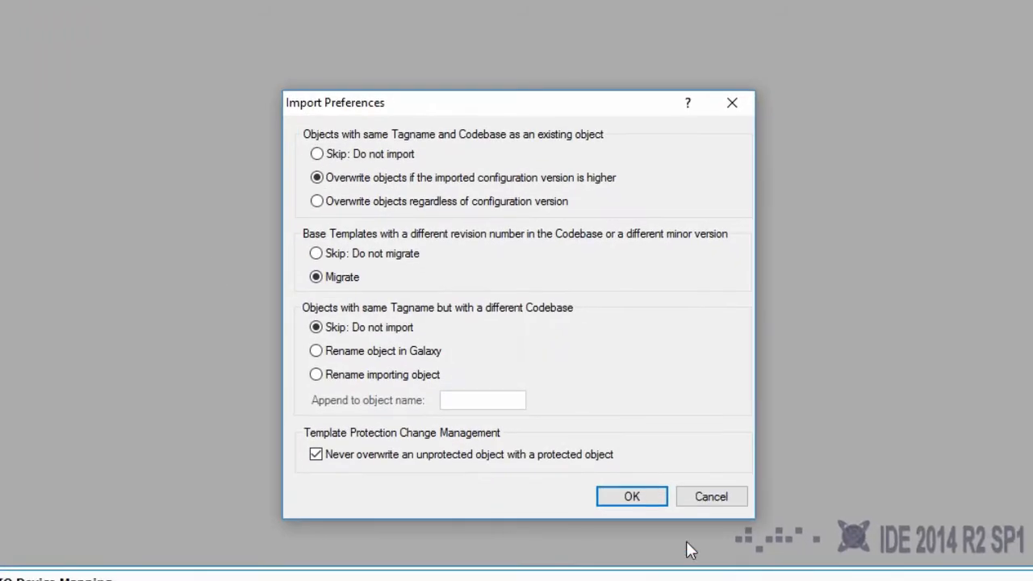
left_click(636, 496)
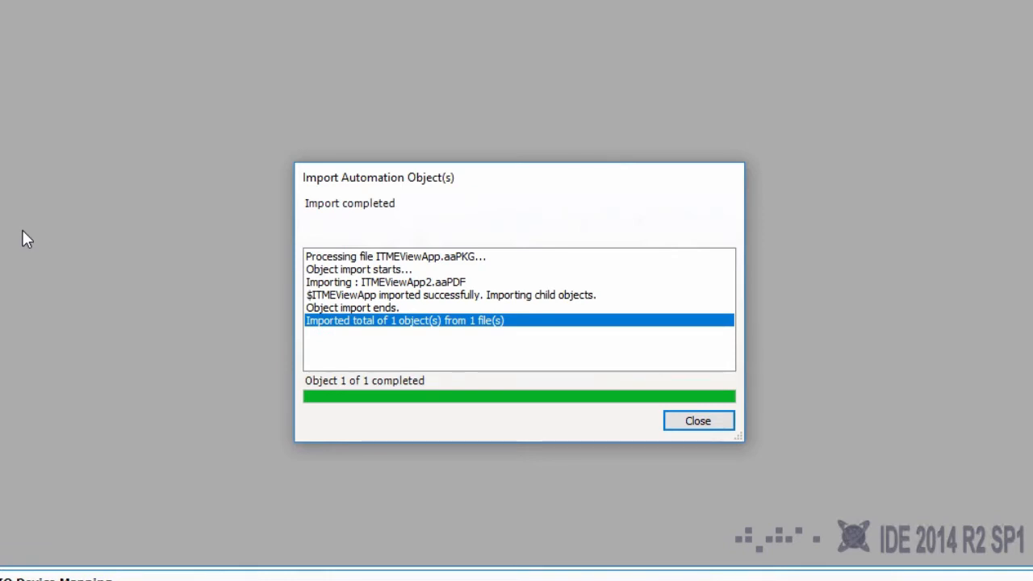
left_click(686, 423)
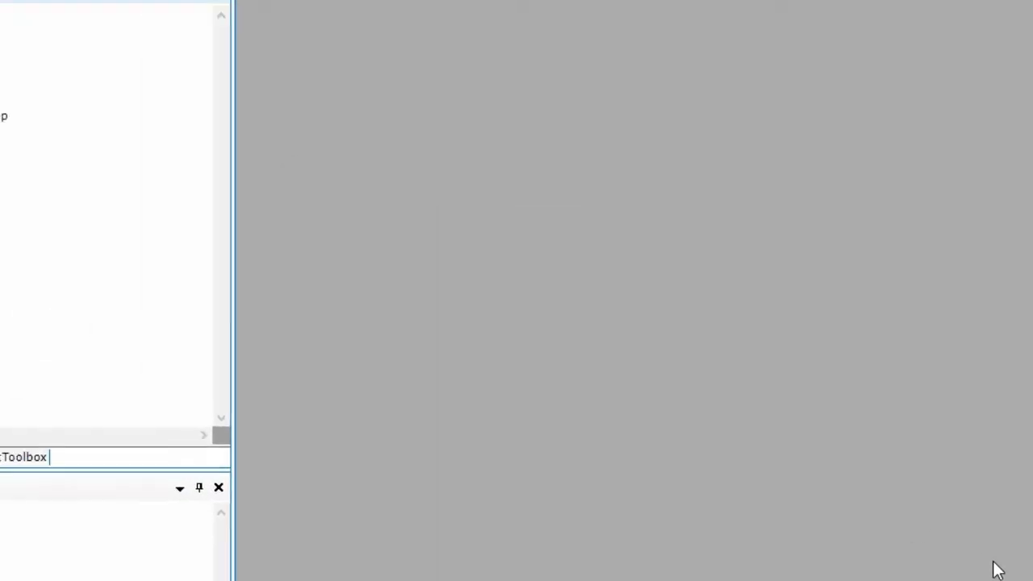
Create a derived template from $ITMEViewApp and name it HMI
left_click(218, 252)
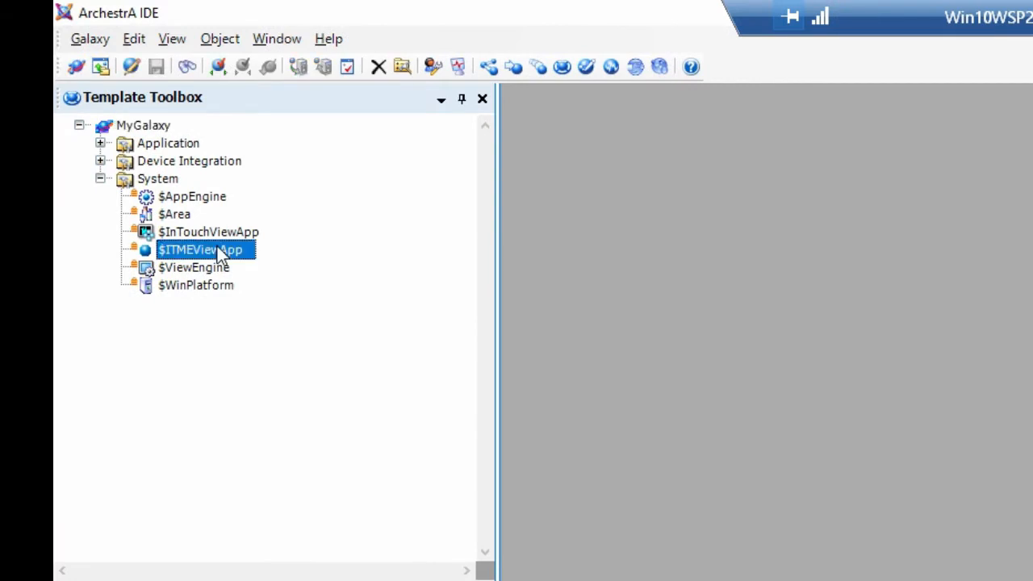
right_click(219, 250)
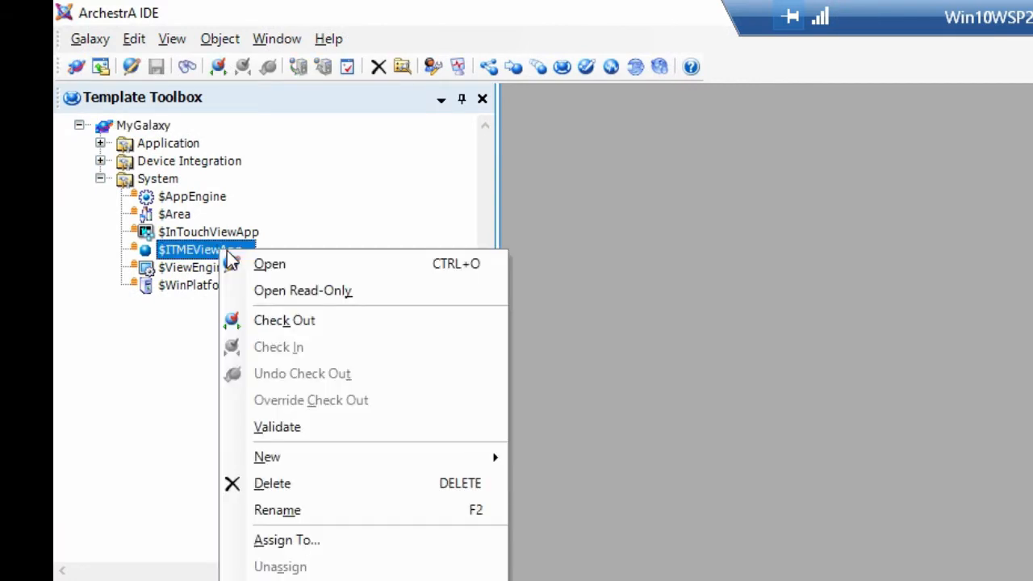
mouse_move(360, 468)
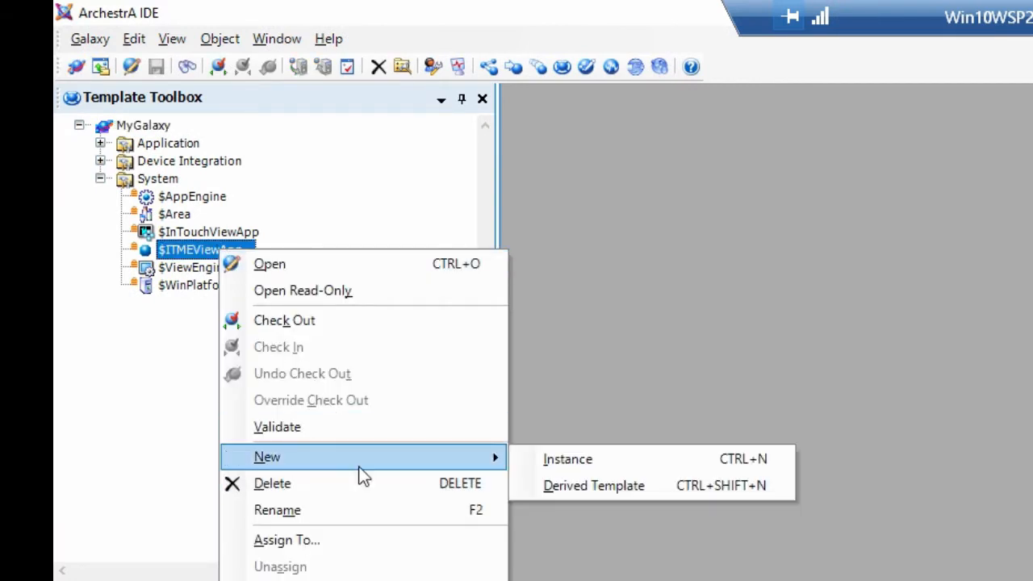
left_click(636, 485)
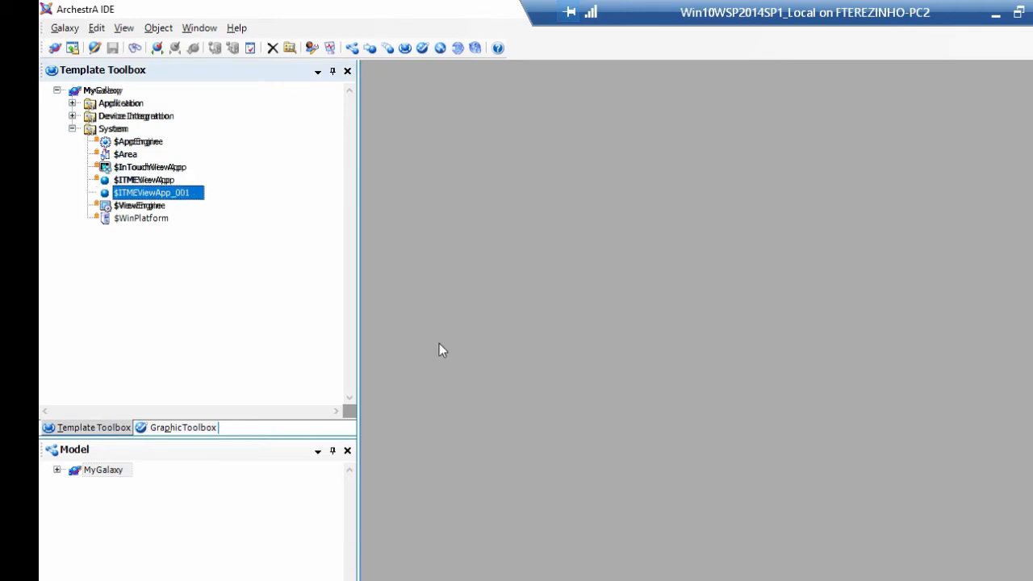
type("HMI")
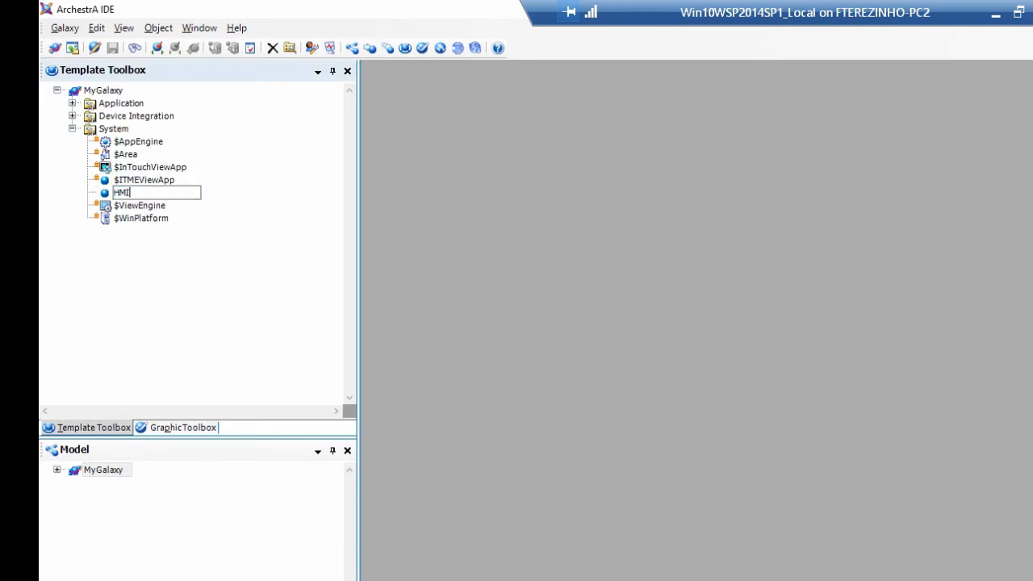
key("Return")
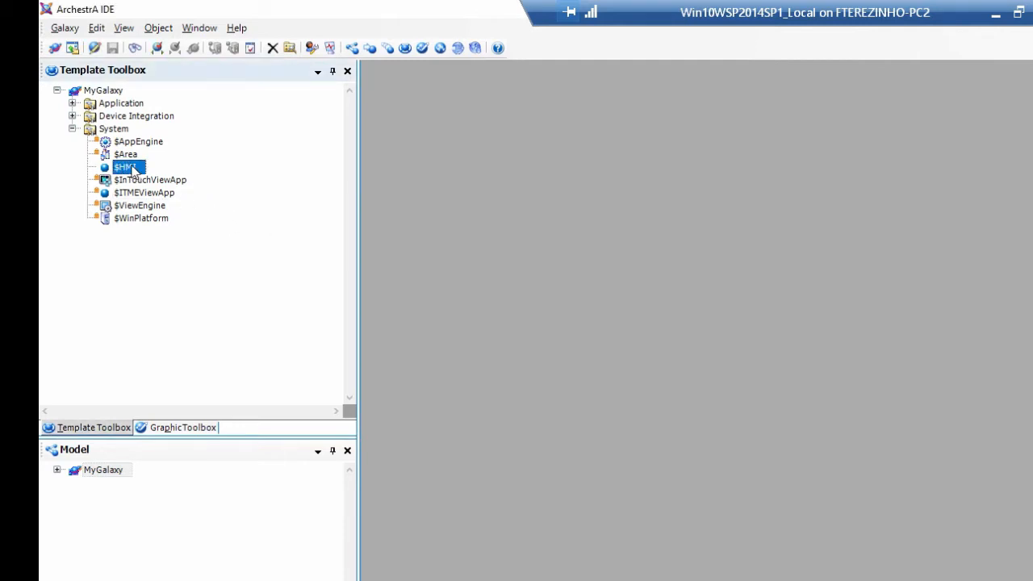
Open the $HMI template and edit its project, choosing to create a new ITME application
double_click(130, 166)
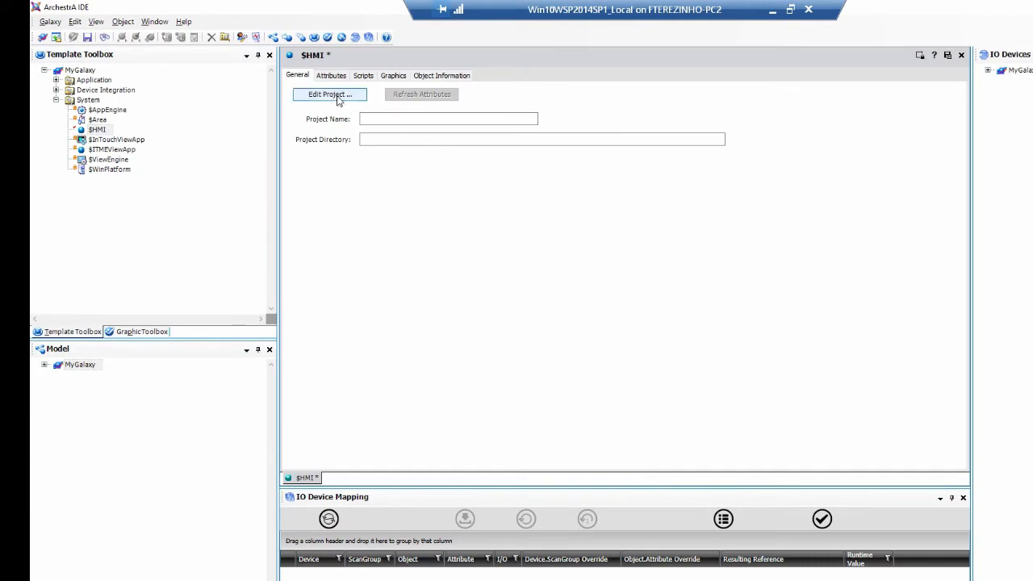
left_click(338, 97)
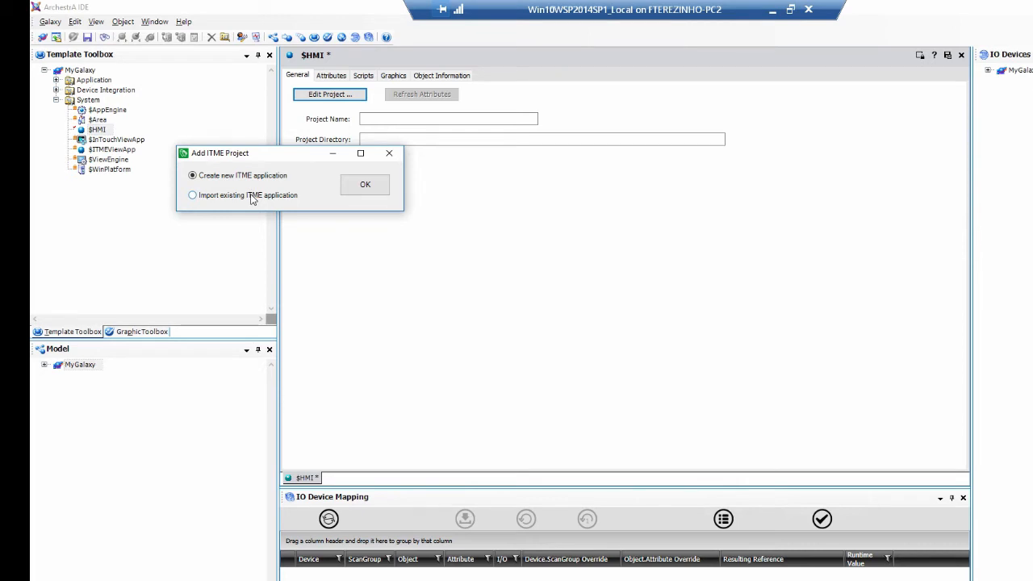
left_click(364, 187)
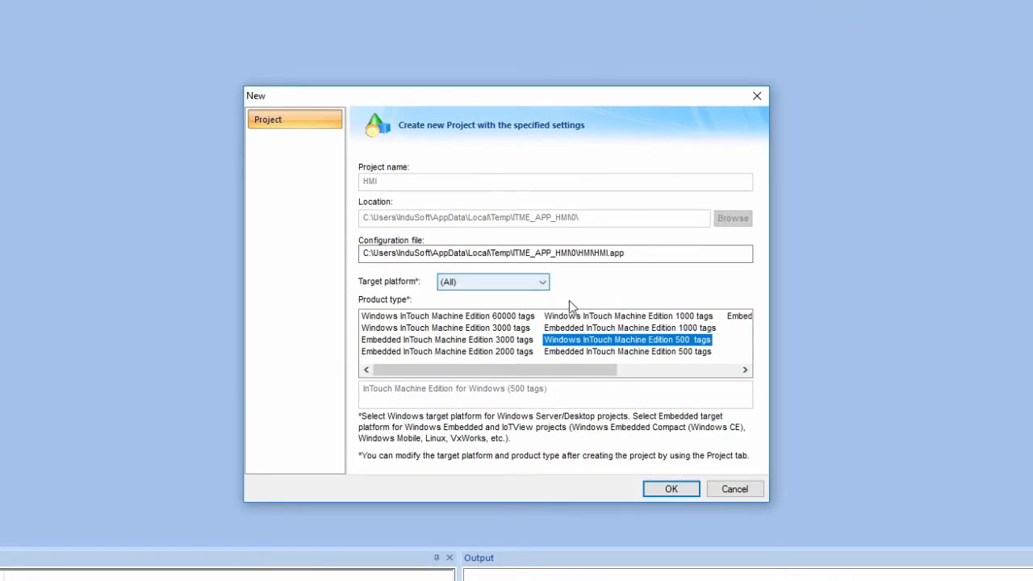
Create the project as Windows InTouch Machine Edition 500 tags with a custom display resolution of 1920 x 1080
left_click(668, 490)
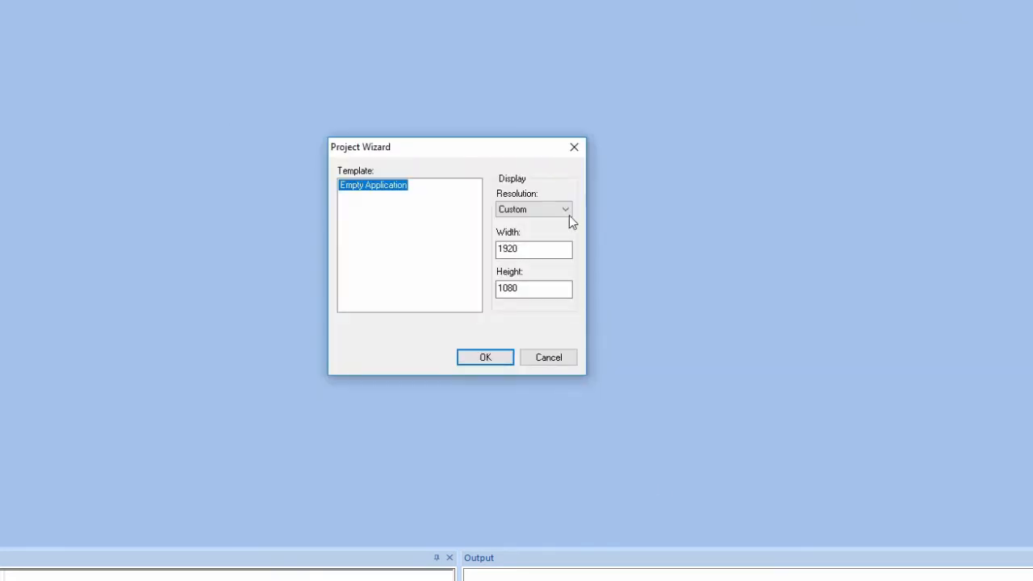
left_click(527, 211)
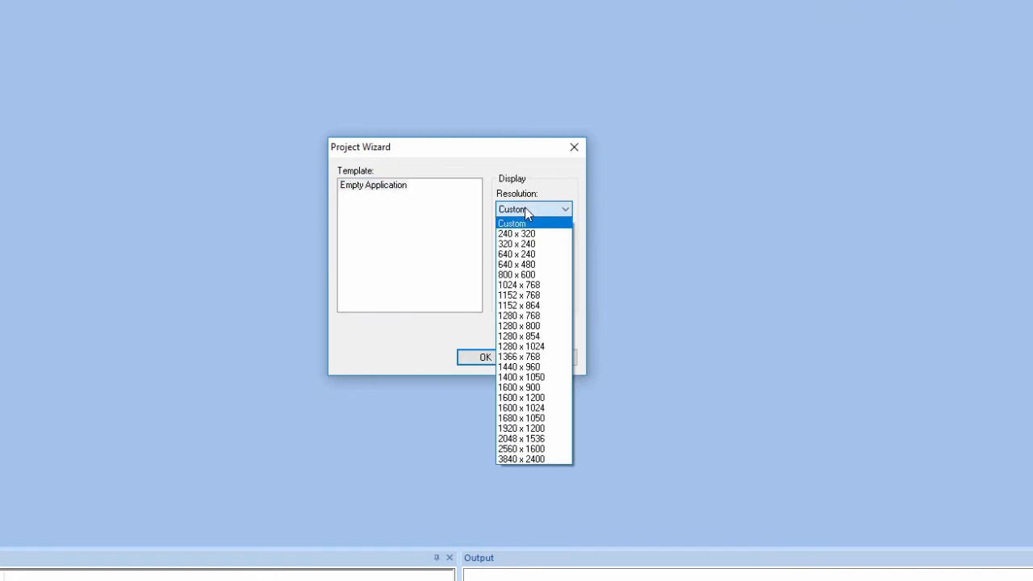
left_click(527, 210)
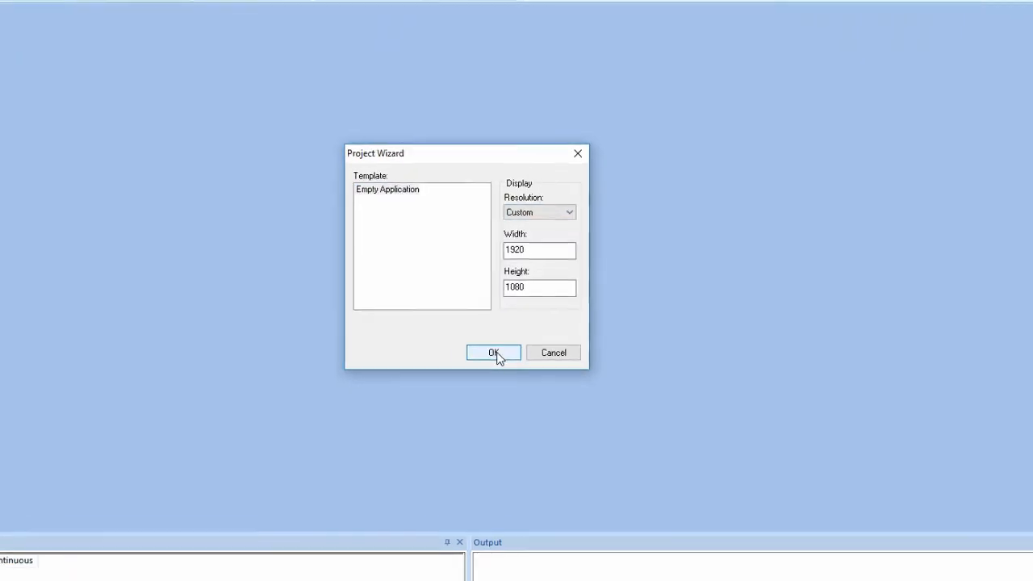
left_click(494, 353)
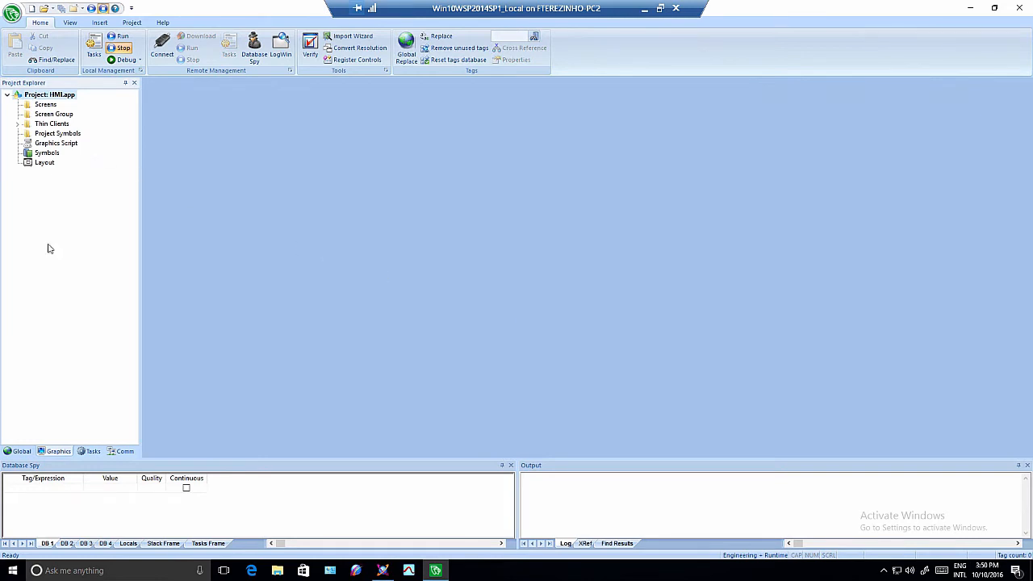
Add an integer tag named Level to the project tags datasheet
left_click(19, 452)
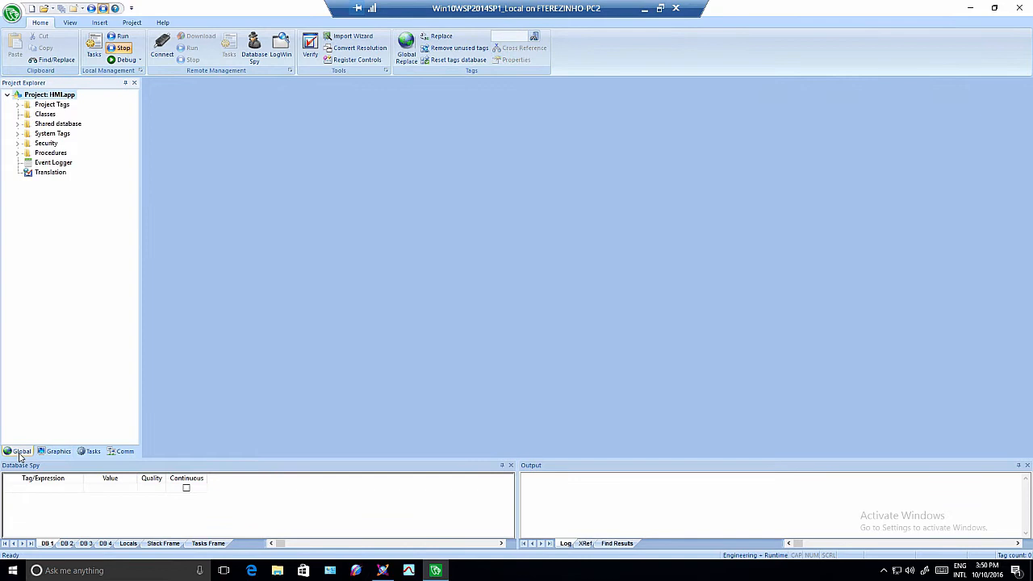
double_click(43, 108)
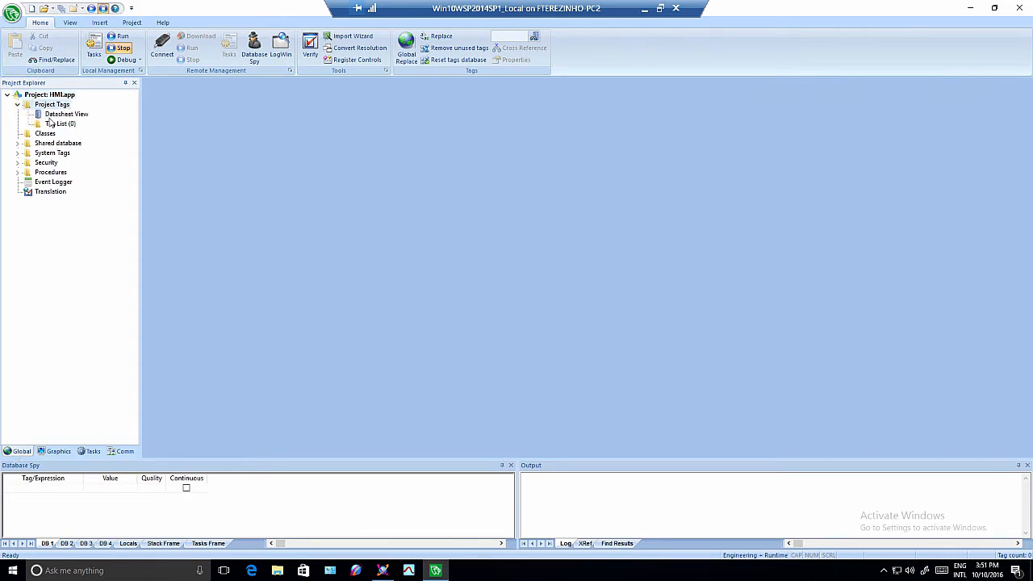
double_click(61, 114)
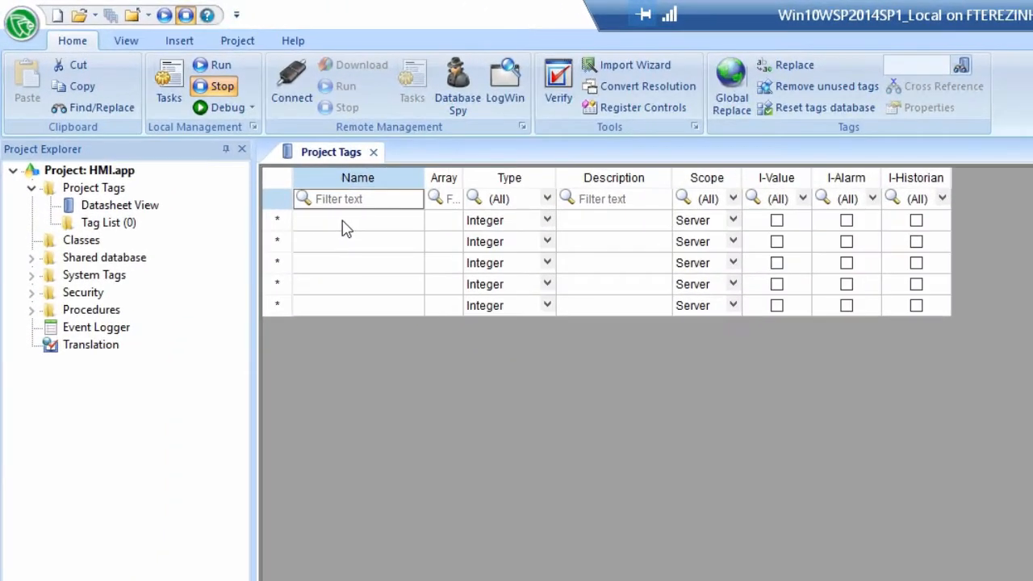
left_click(343, 228)
type("Level")
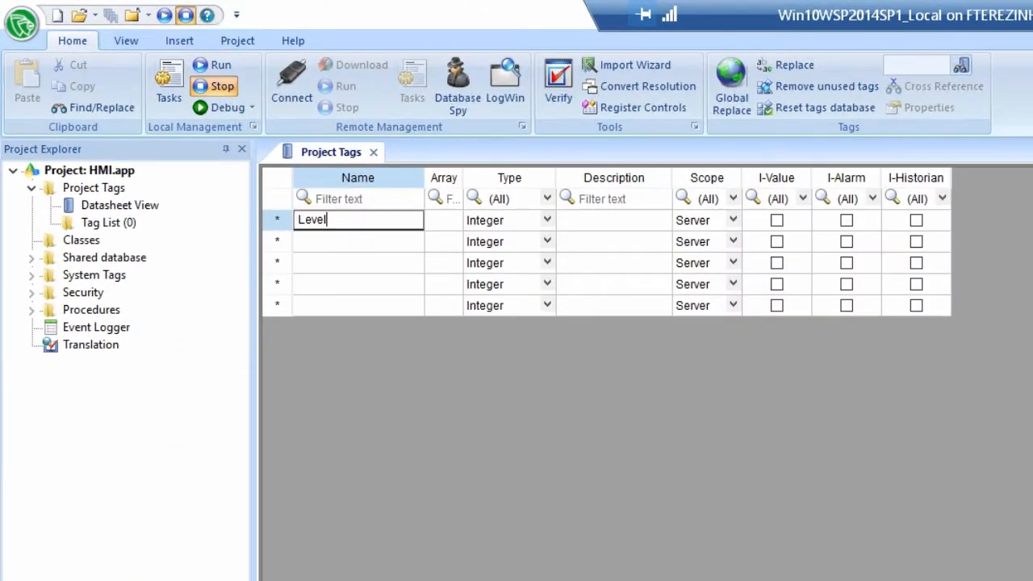
key("Return")
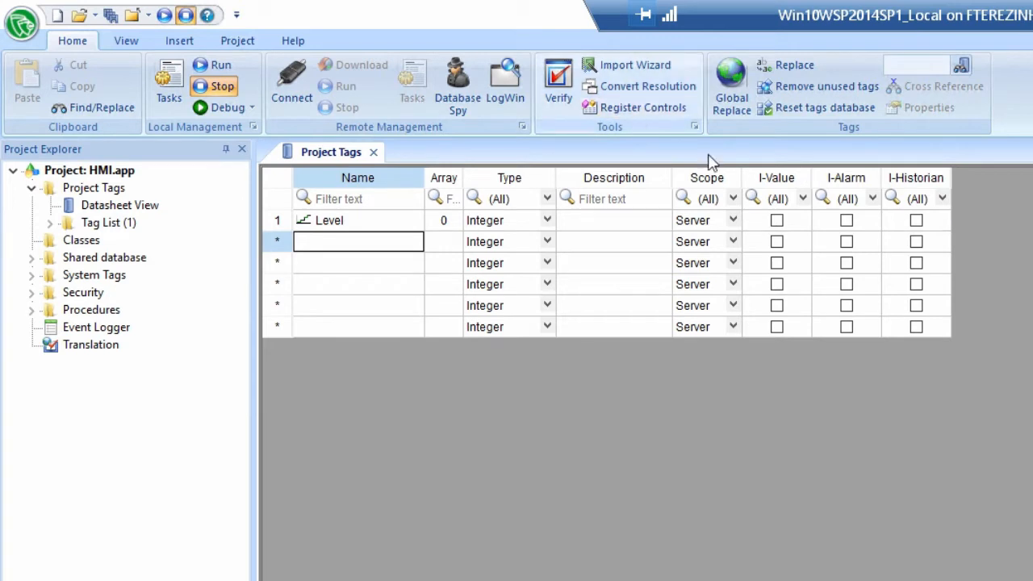
Enable value, alarm and historian integration (I-Value, I-Alarm, I-Historian) for the Level tag
left_click(777, 221)
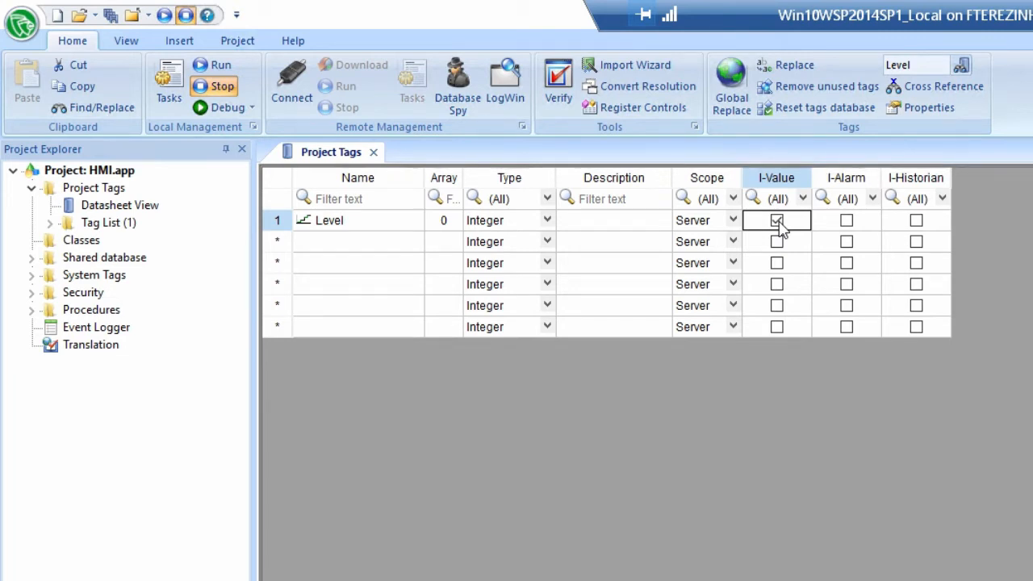
left_click(851, 228)
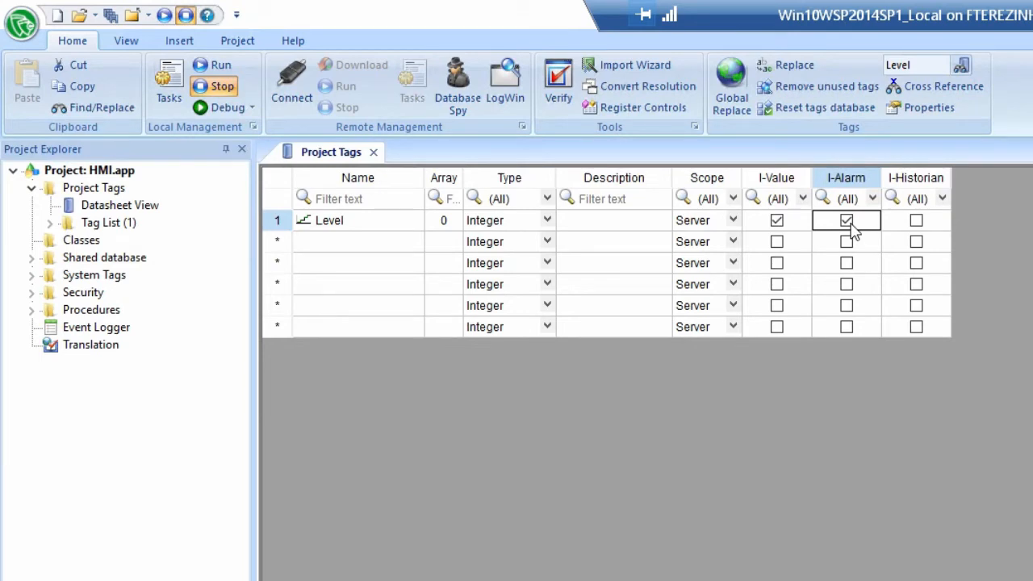
left_click(917, 229)
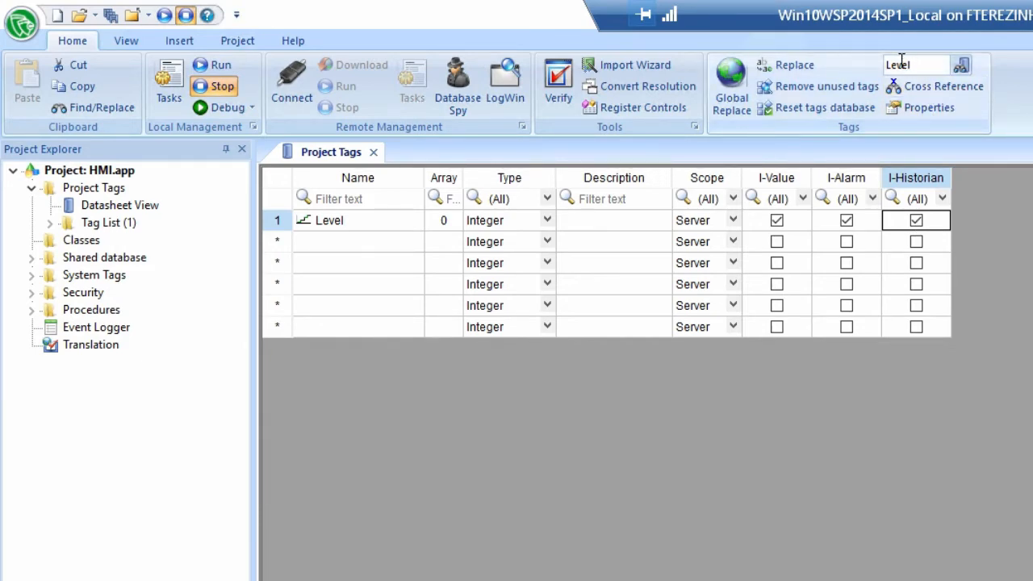
Set the Level tag's maximum trend scale to 100 in its System Platform integration properties and close the tags datasheet
left_click(921, 108)
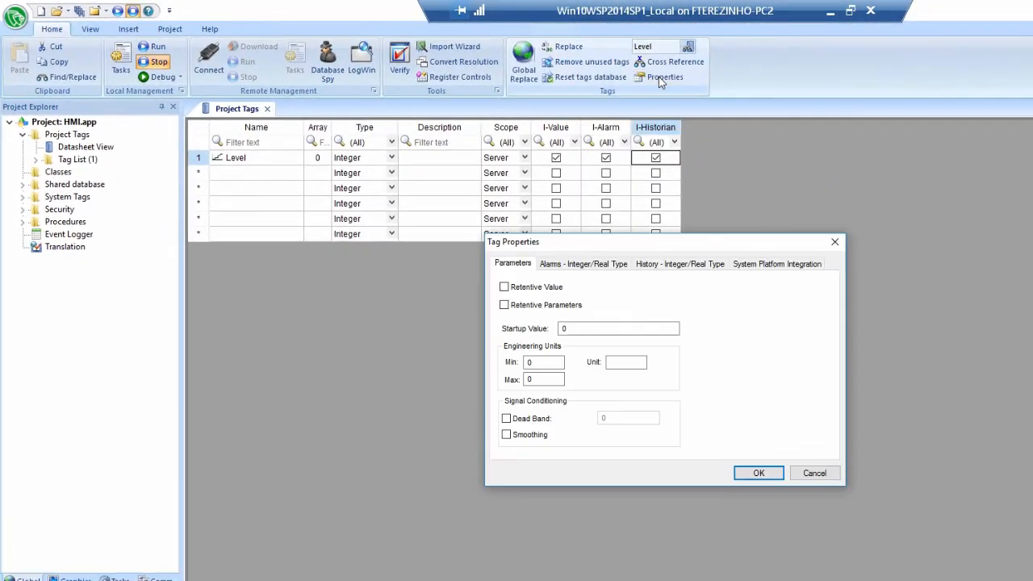
left_click(785, 267)
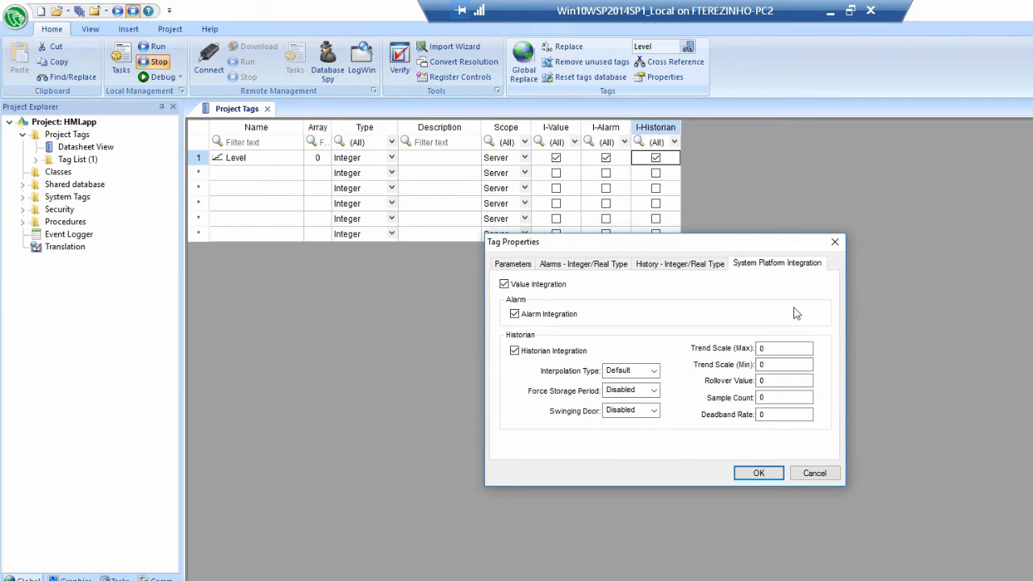
double_click(786, 350)
type("100")
left_click(756, 473)
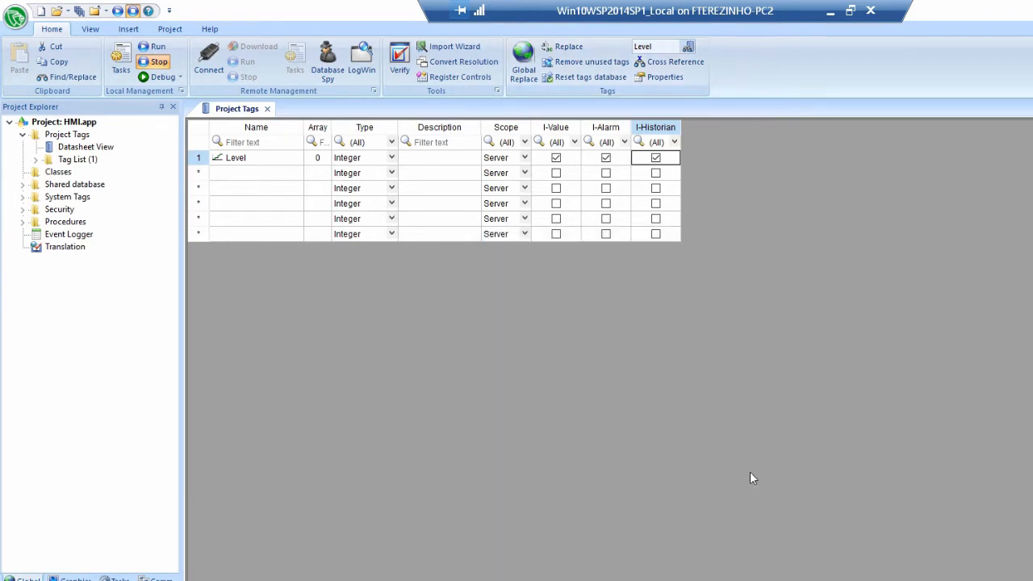
left_click(266, 108)
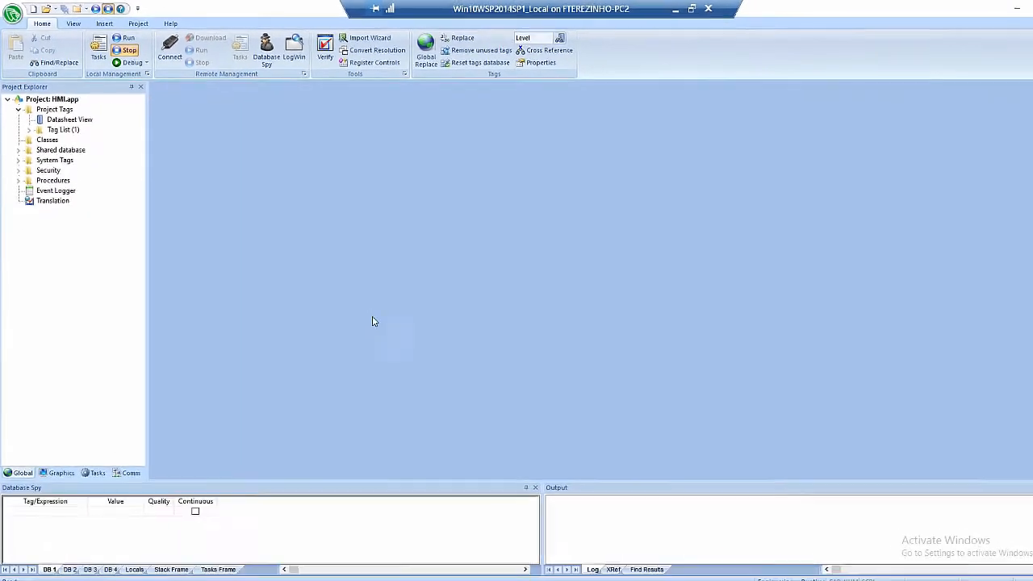
Insert a new alarm worksheet and add the Level tag to its first row
left_click(93, 452)
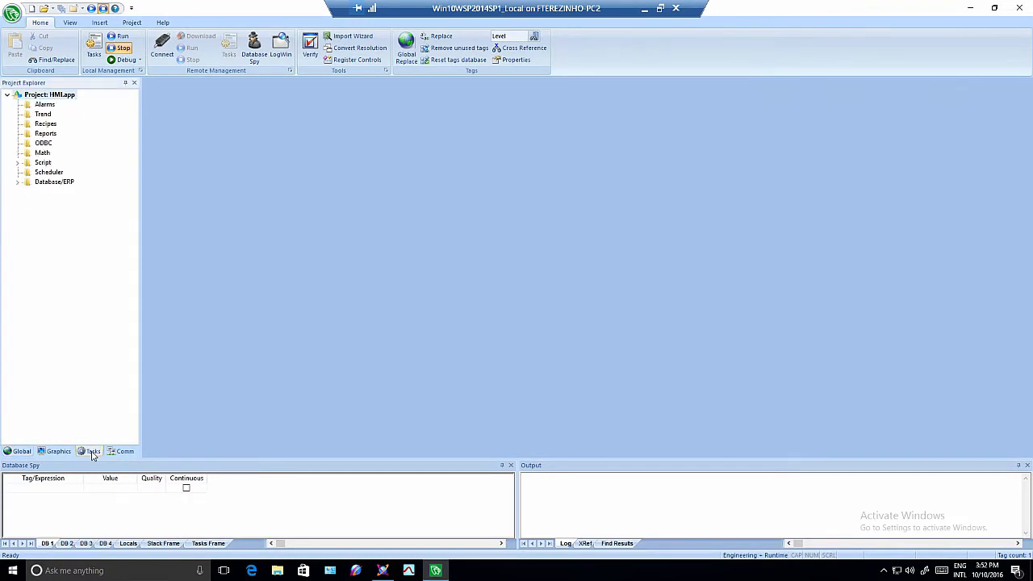
right_click(40, 106)
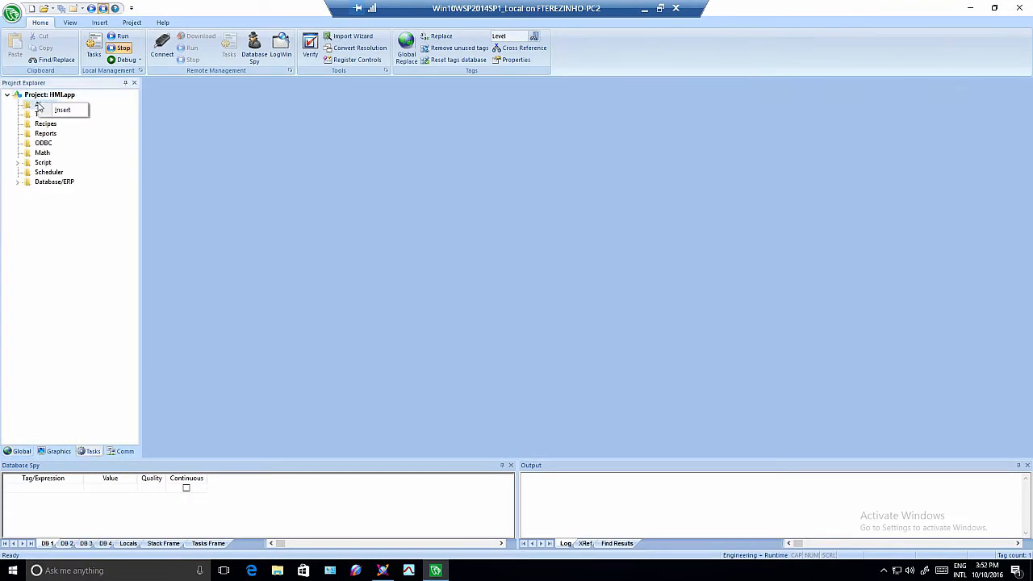
left_click(50, 113)
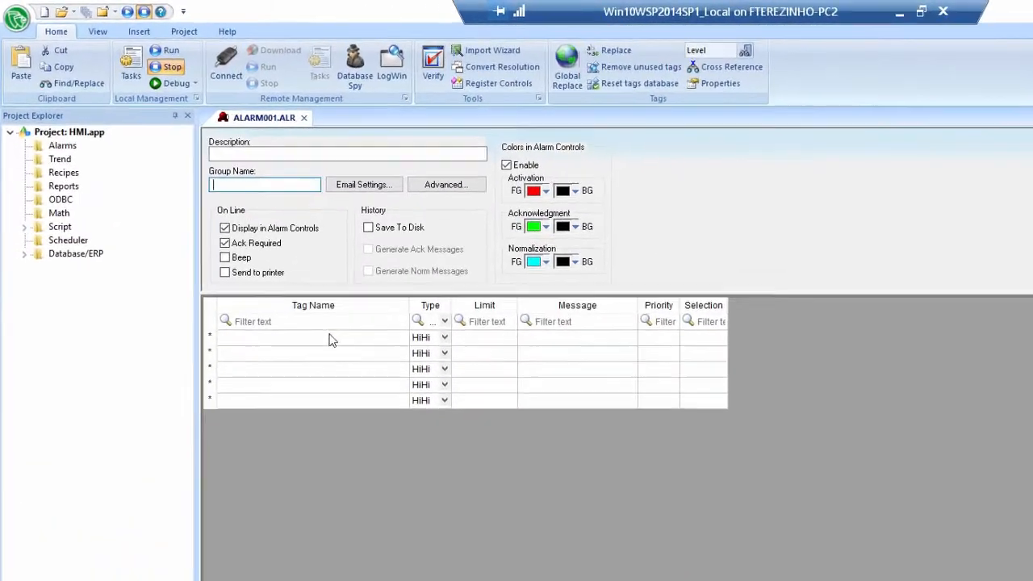
left_click(236, 228)
type("Level")
key("Return")
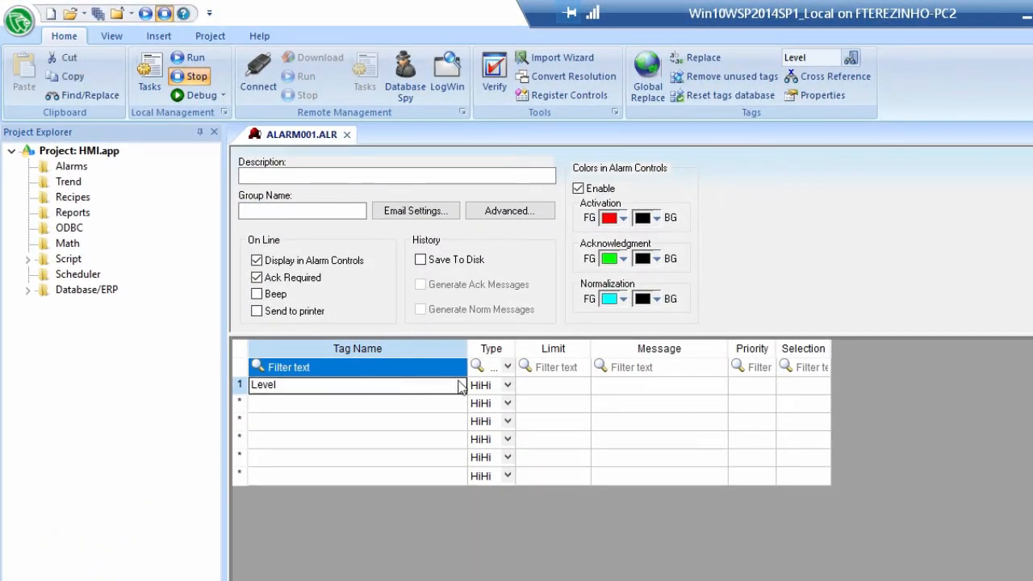
Configure the Level alarm as type Hi with limit 80 and the message "Level too high"
left_click(486, 386)
type("Hi")
key("Tab")
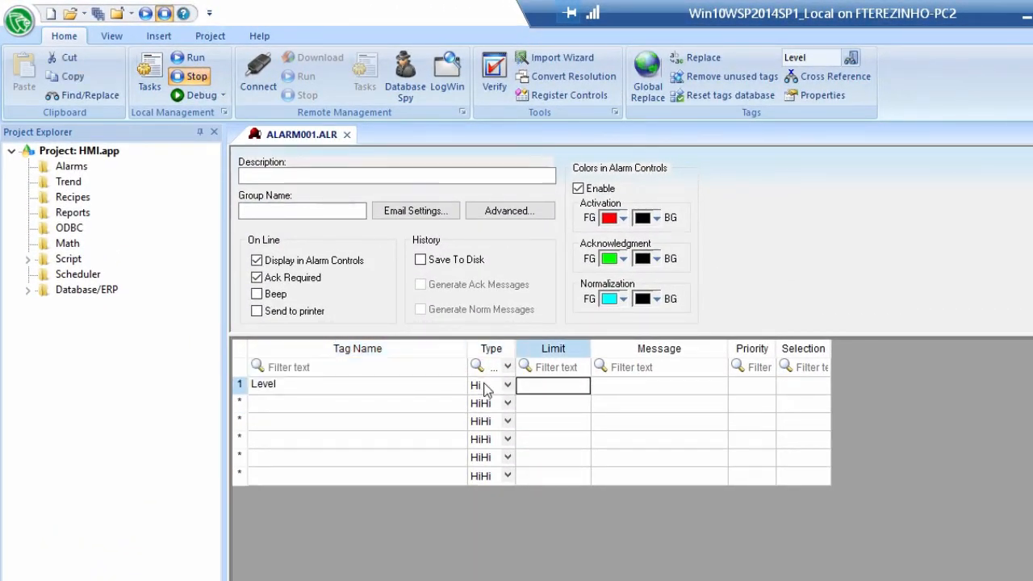
type("80")
key("Tab")
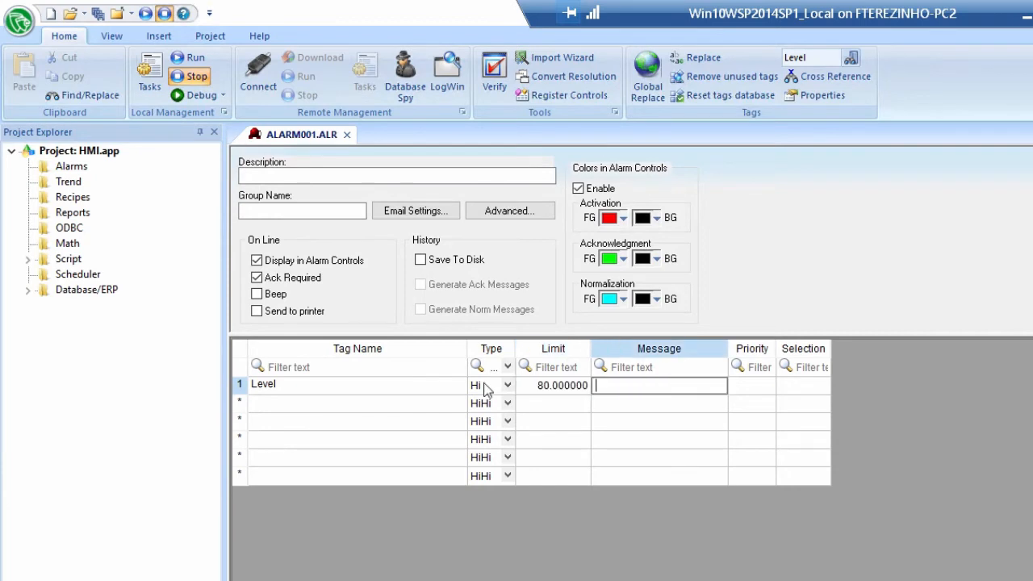
type("Level too high")
key("Return")
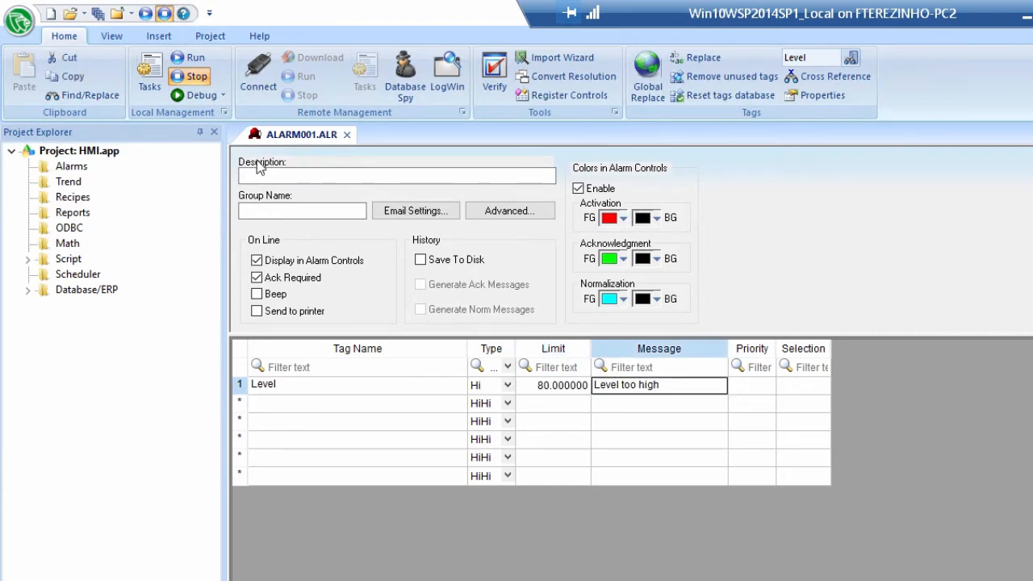
Enable saving alarm history to disk with acknowledgment and normalization messages, and save and close the alarm worksheet
left_click(461, 261)
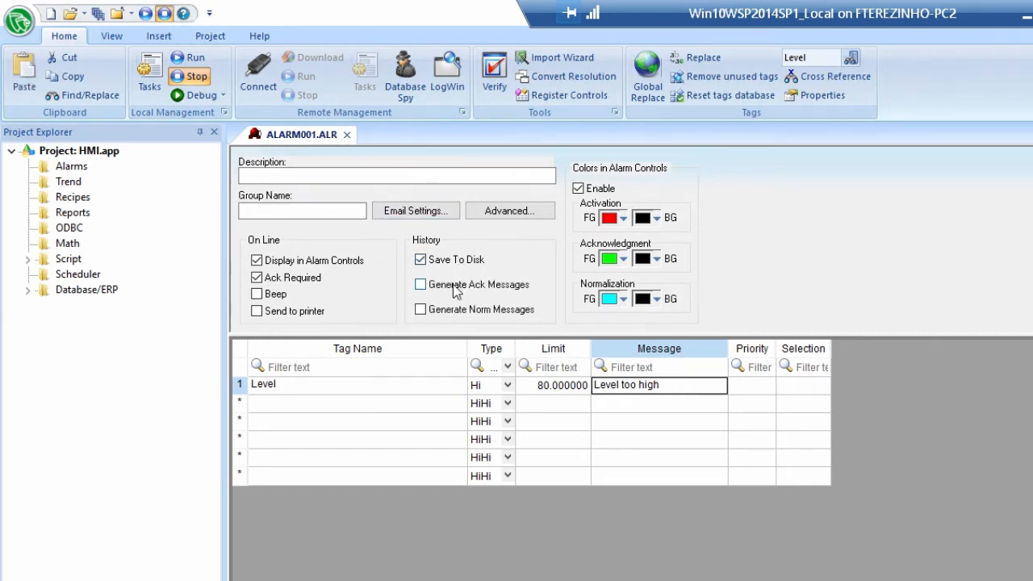
left_click(455, 286)
left_click(453, 312)
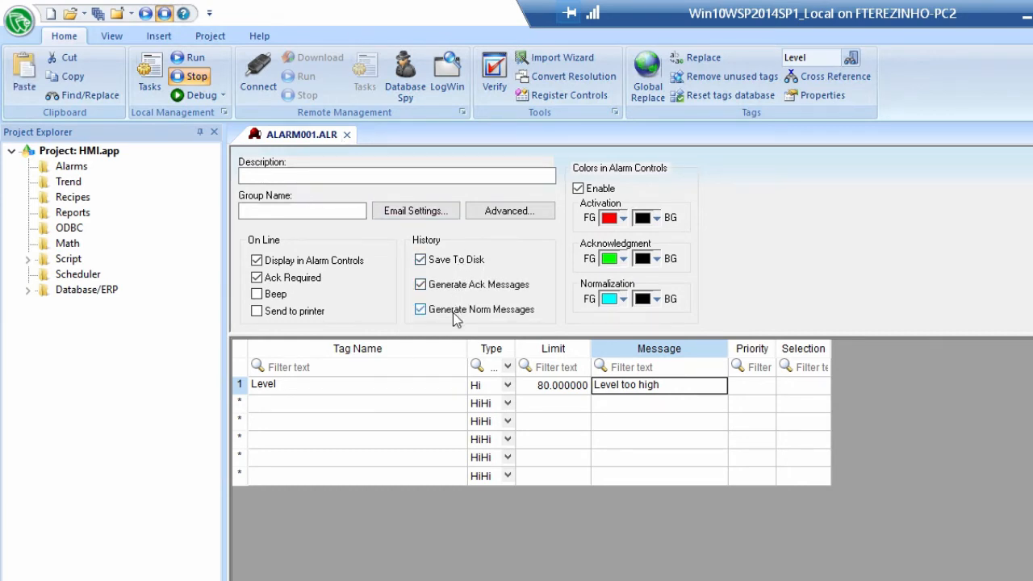
left_click(346, 135)
left_click(749, 517)
left_click(788, 472)
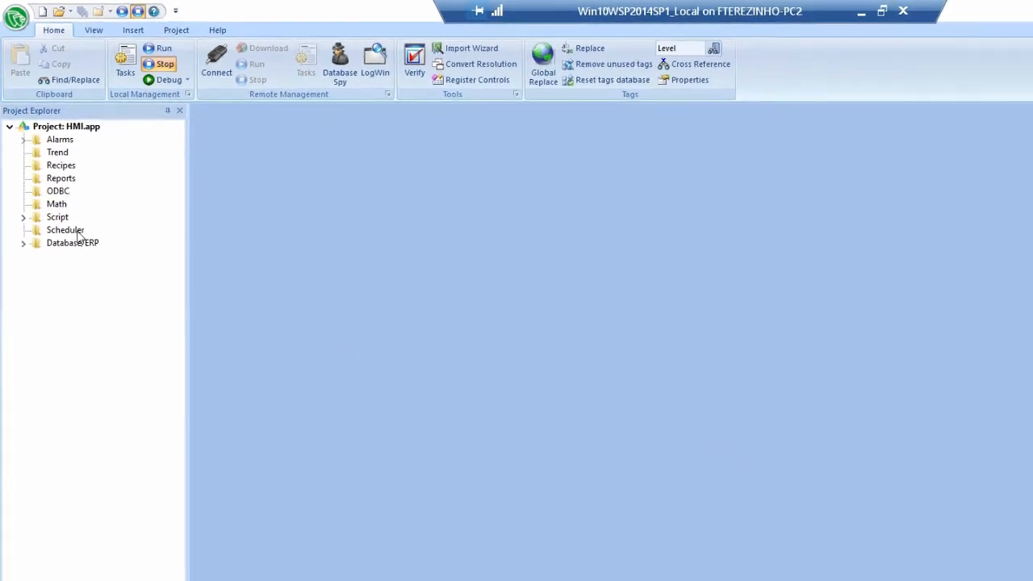
Insert a new graphics screen into the project with the default attributes
left_click(76, 580)
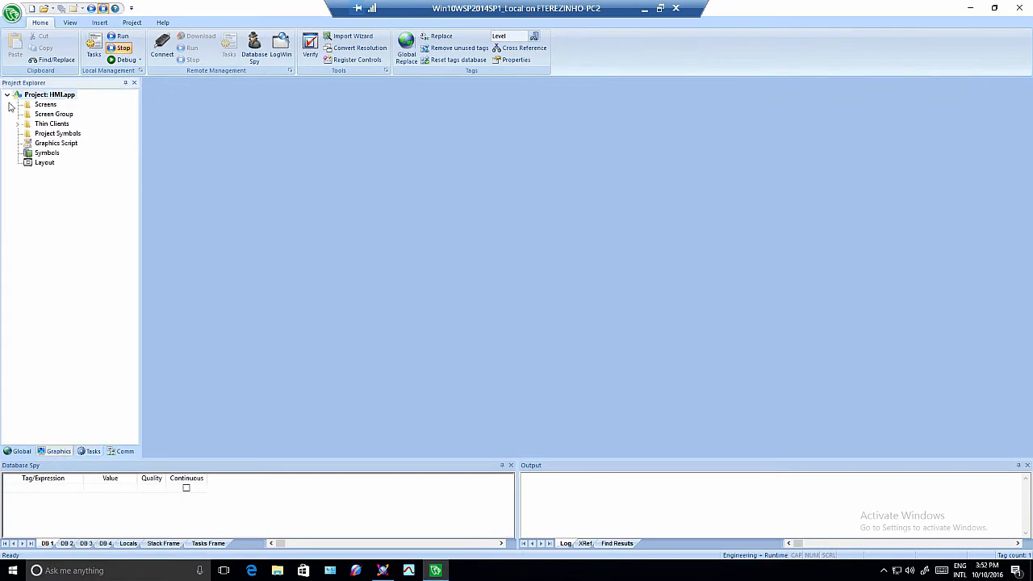
right_click(31, 106)
left_click(41, 112)
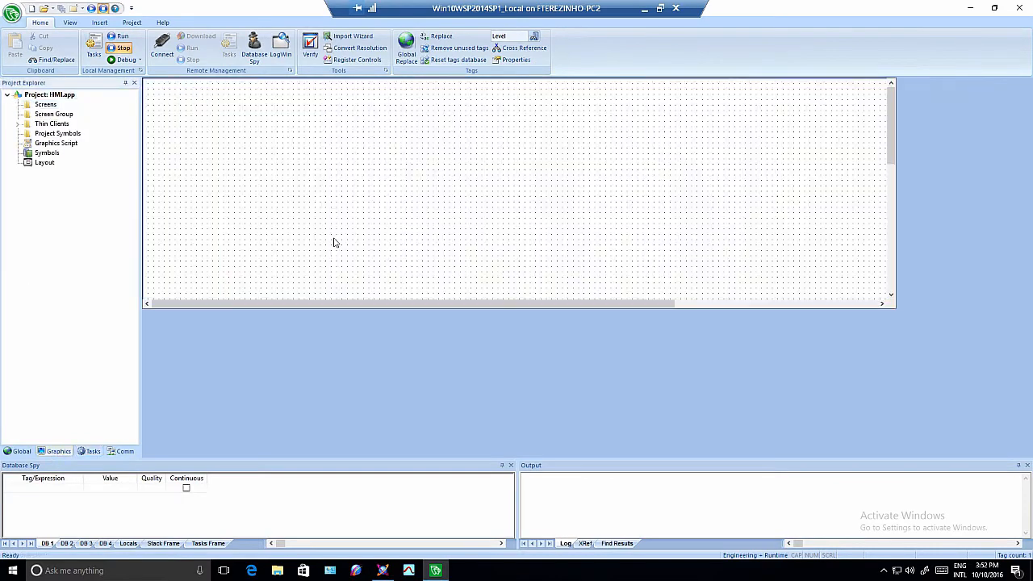
Draw a button about 110 x 60 in the screen's upper-left corner and caption it Exit
left_click(177, 23)
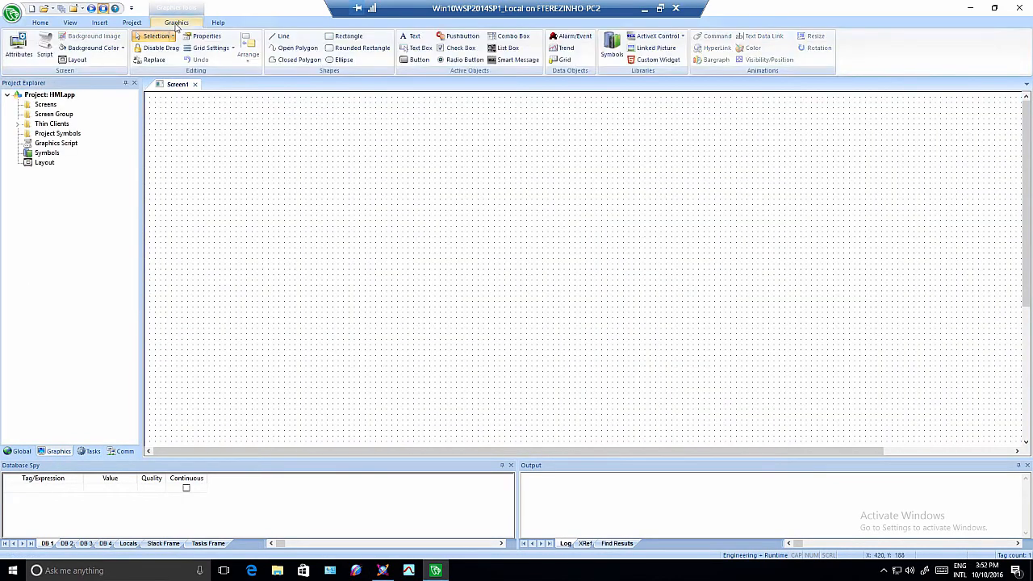
left_click(419, 60)
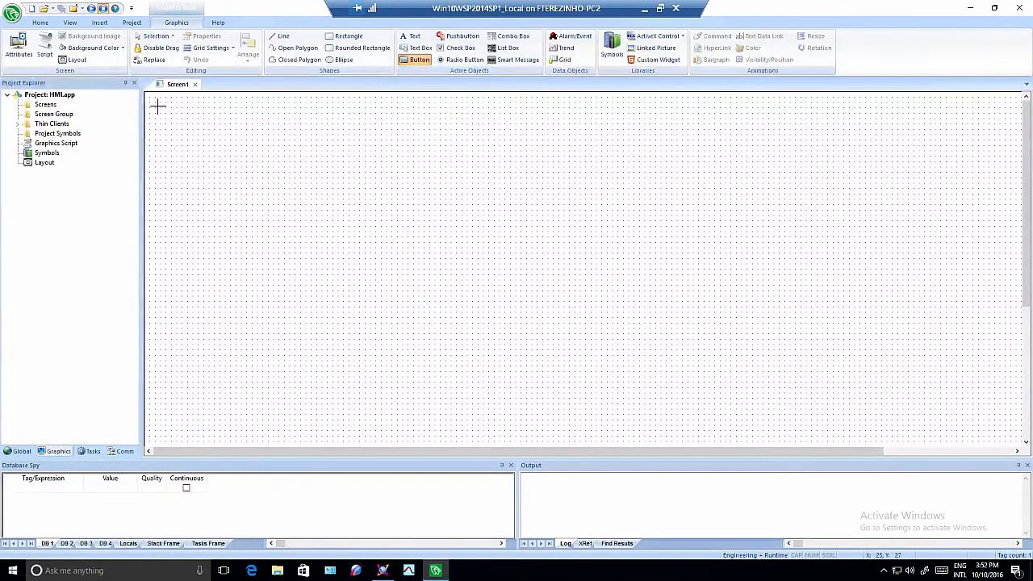
left_click_drag(148, 97, 210, 129)
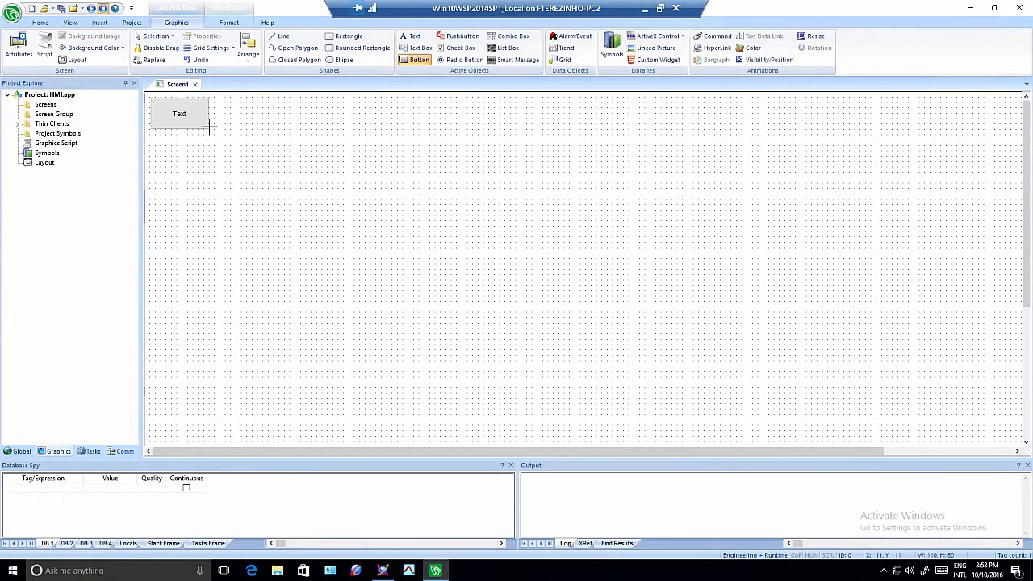
double_click(186, 117)
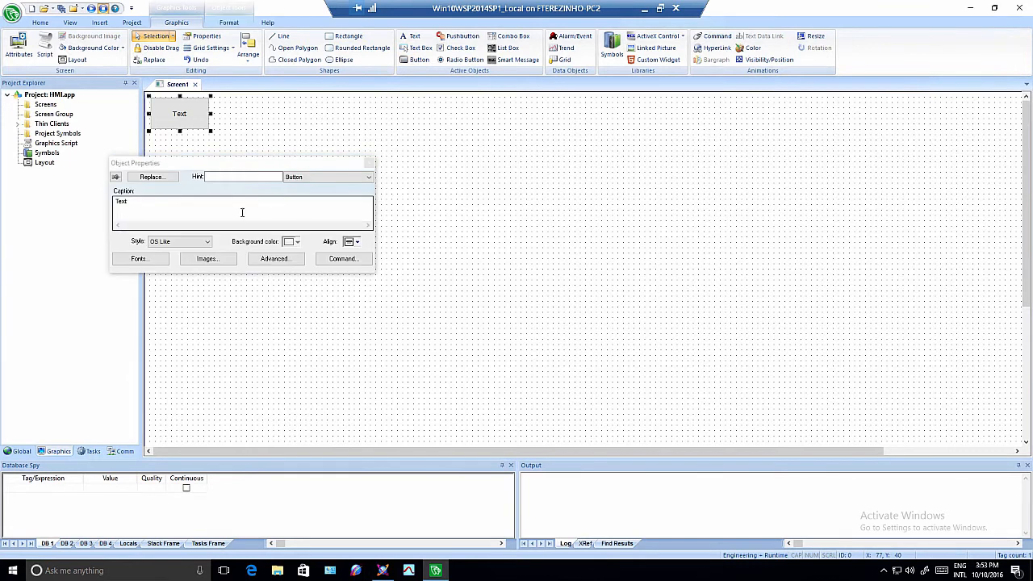
key("ctrl+a")
type("Ex")
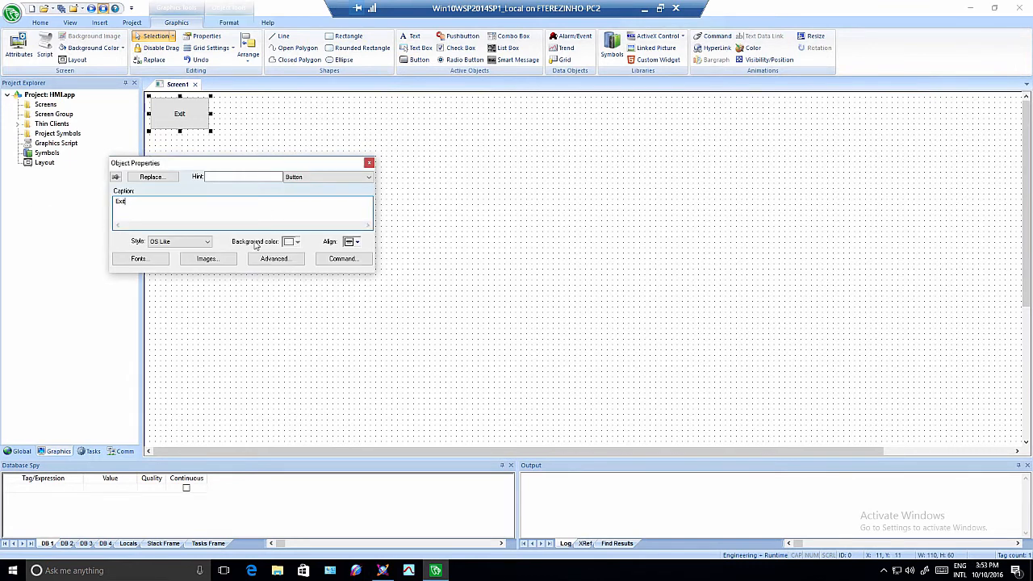
Give the Exit button a VBScript On Down command that calls $Shutdown
left_click(353, 259)
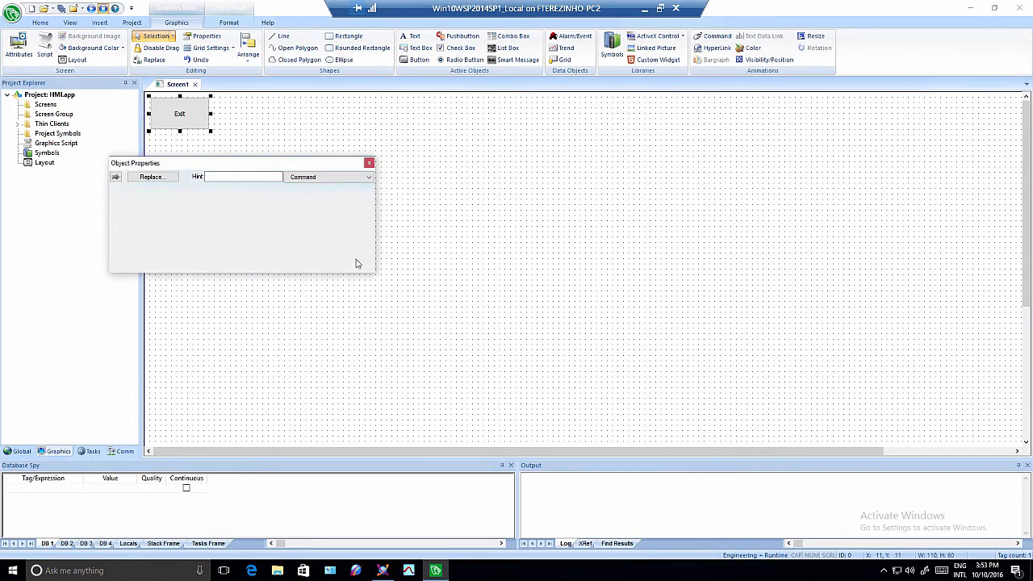
left_click(192, 277)
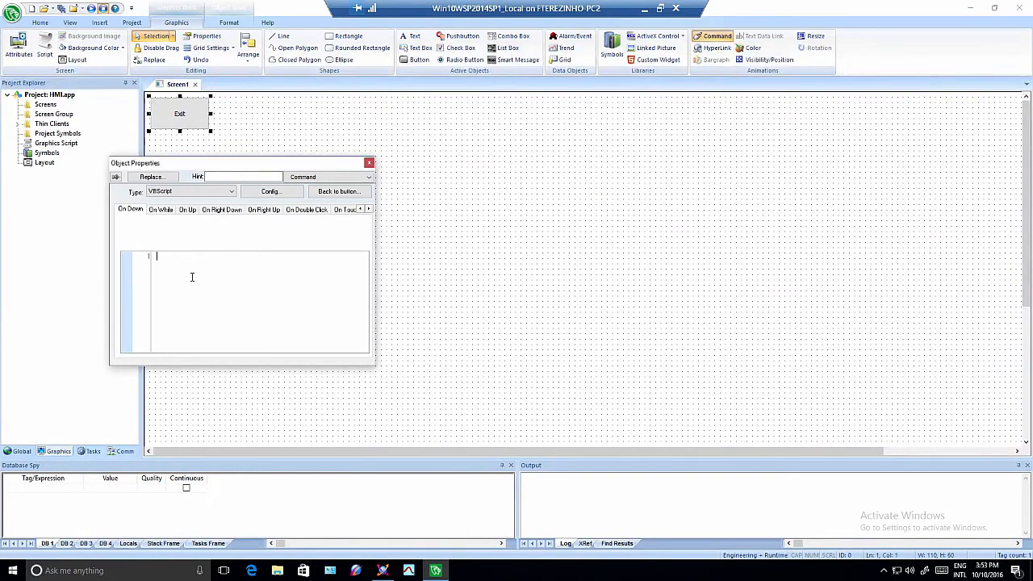
type("$Shutdown(")
left_click(256, 119)
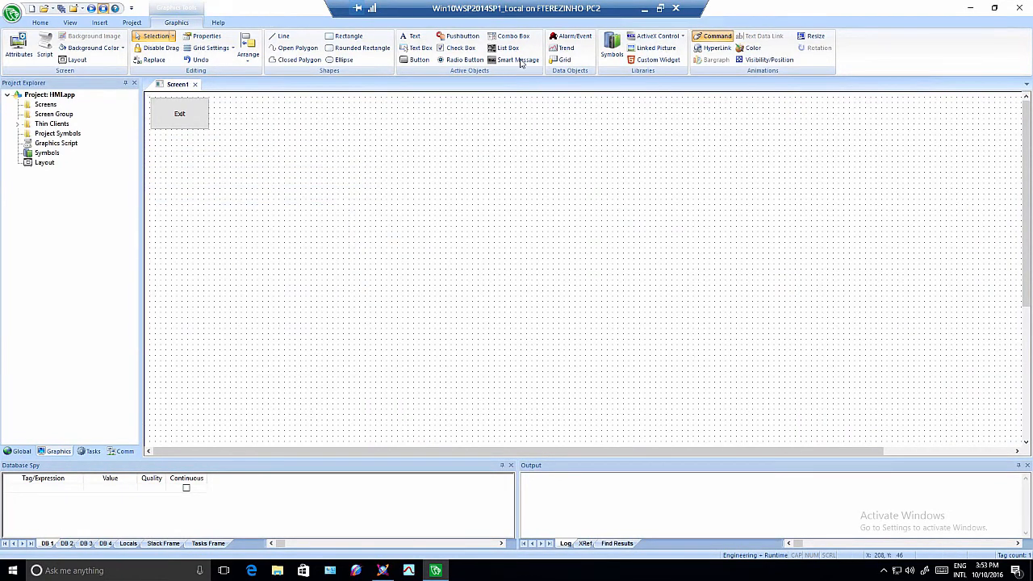
Insert the slider13 symbol from the system Sliders library directly below the Exit button
left_click(615, 42)
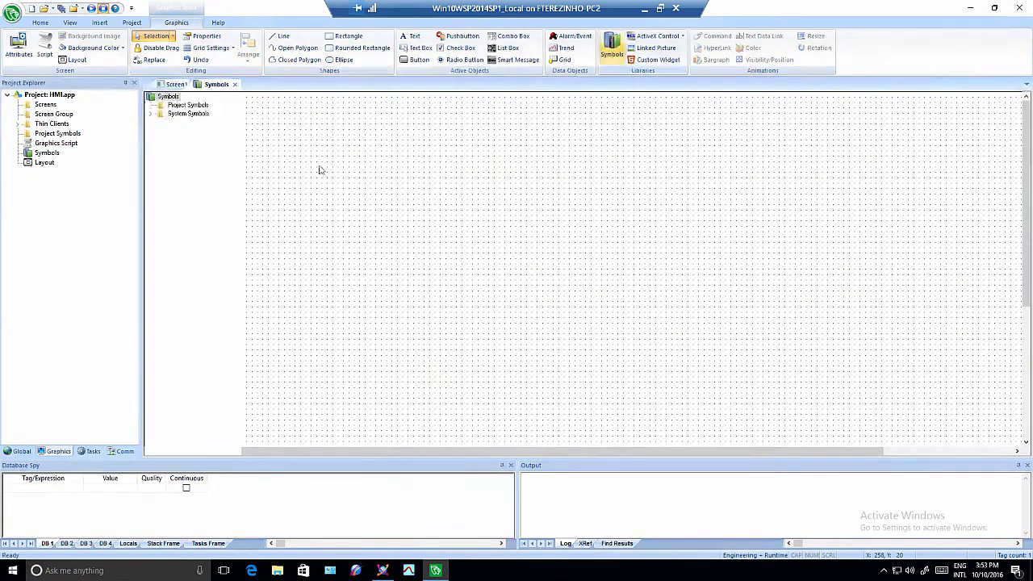
left_click(150, 116)
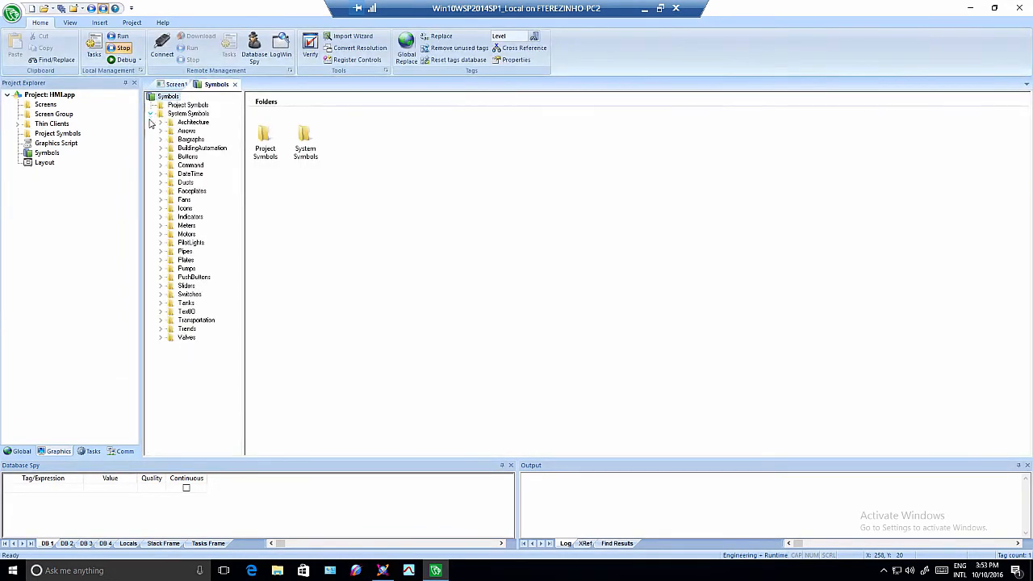
left_click(183, 283)
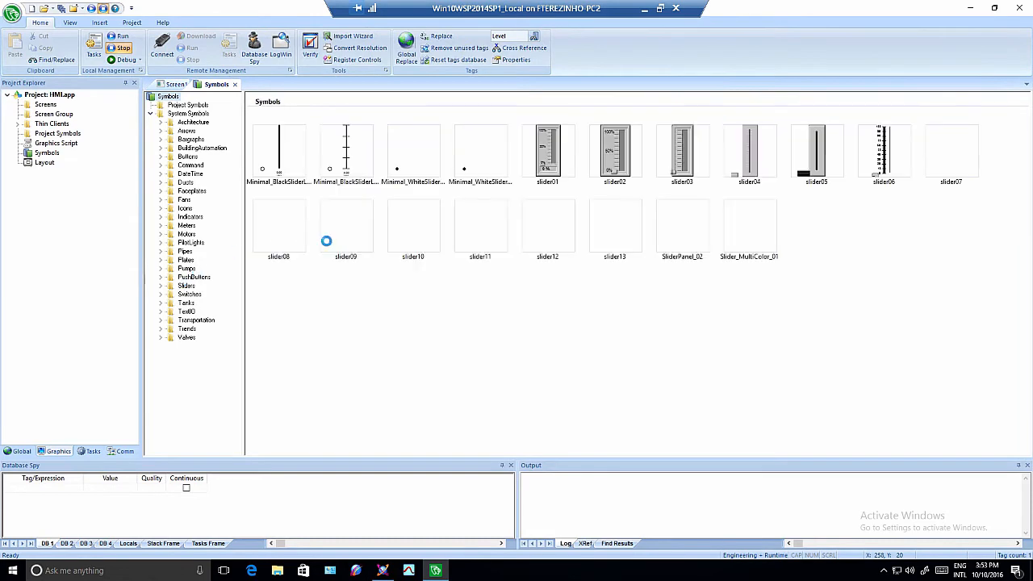
double_click(616, 230)
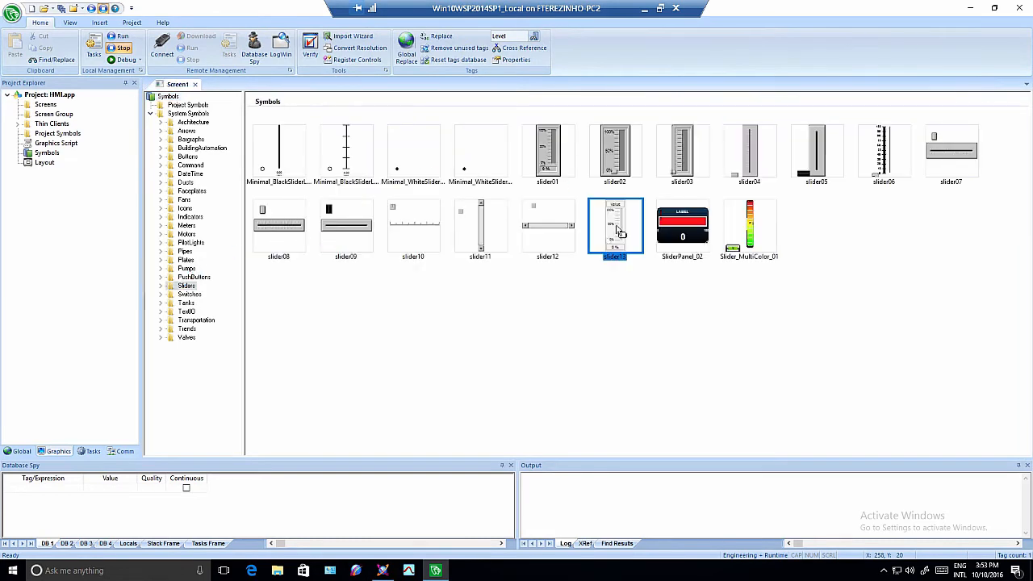
left_click(160, 153)
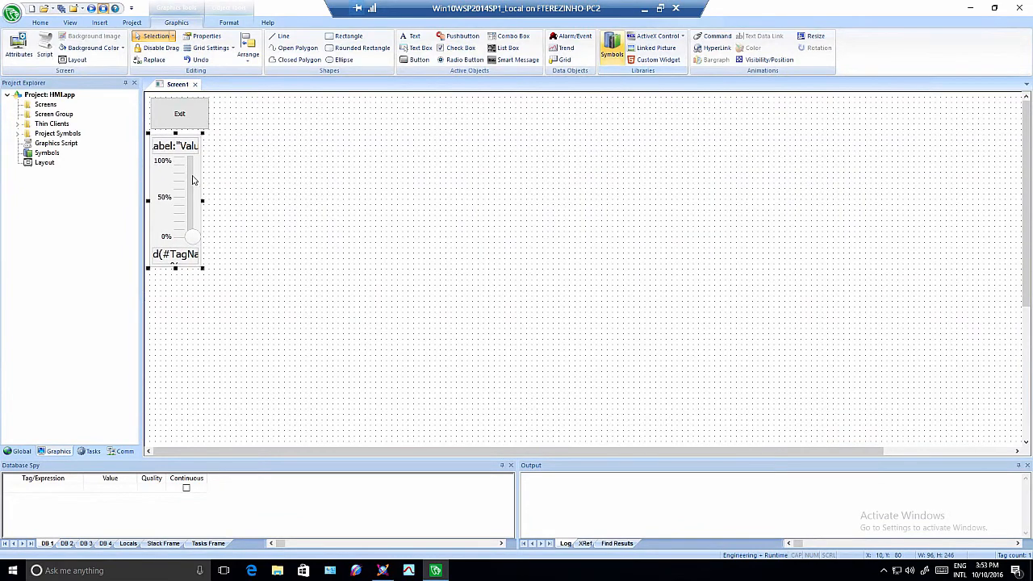
Assign the Level tag to the slider symbol's TagName property
double_click(192, 179)
double_click(242, 261)
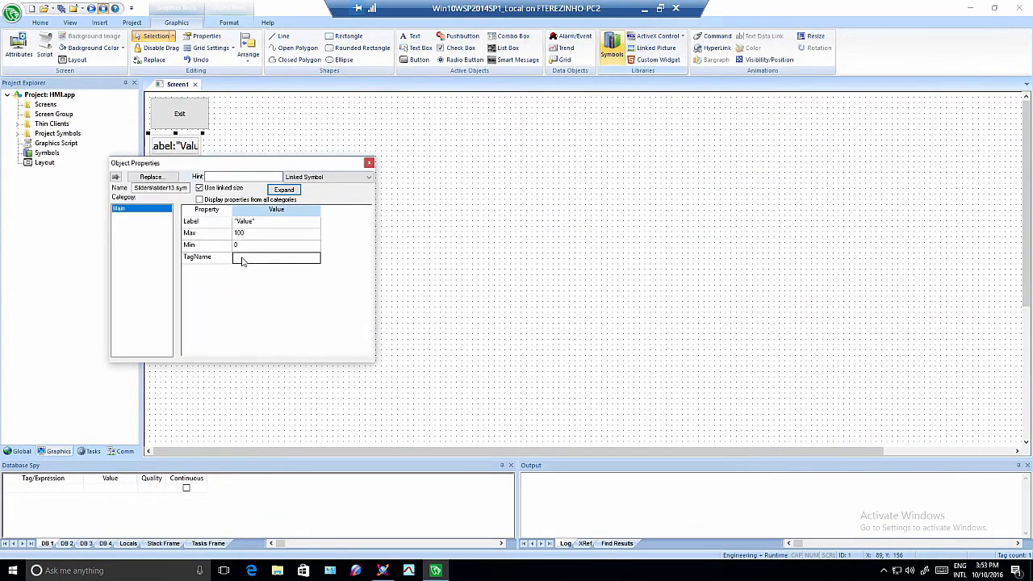
double_click(223, 152)
left_click(501, 254)
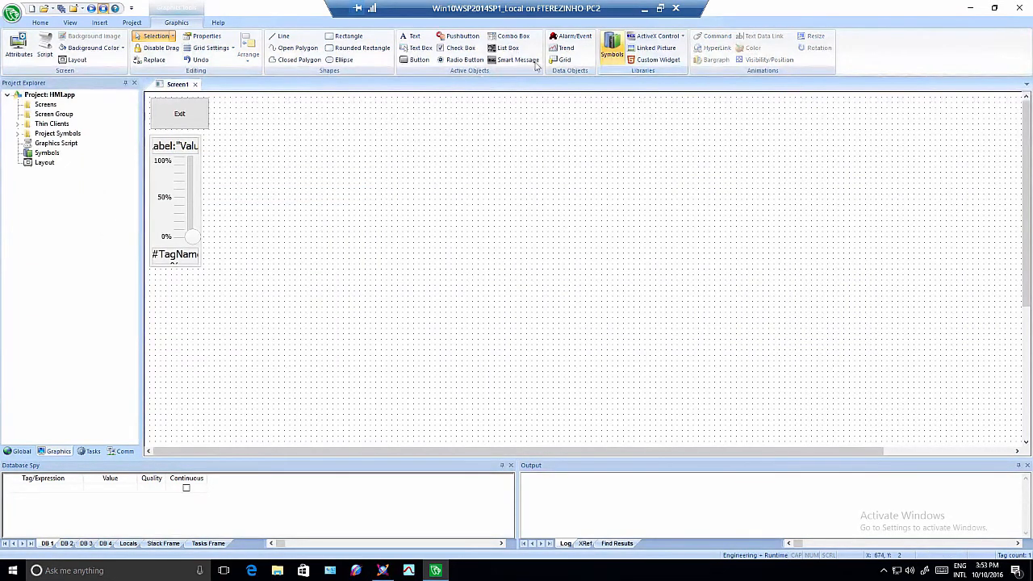
Draw a trend control about 1043 x 334 beside the Exit button and slider
left_click(565, 48)
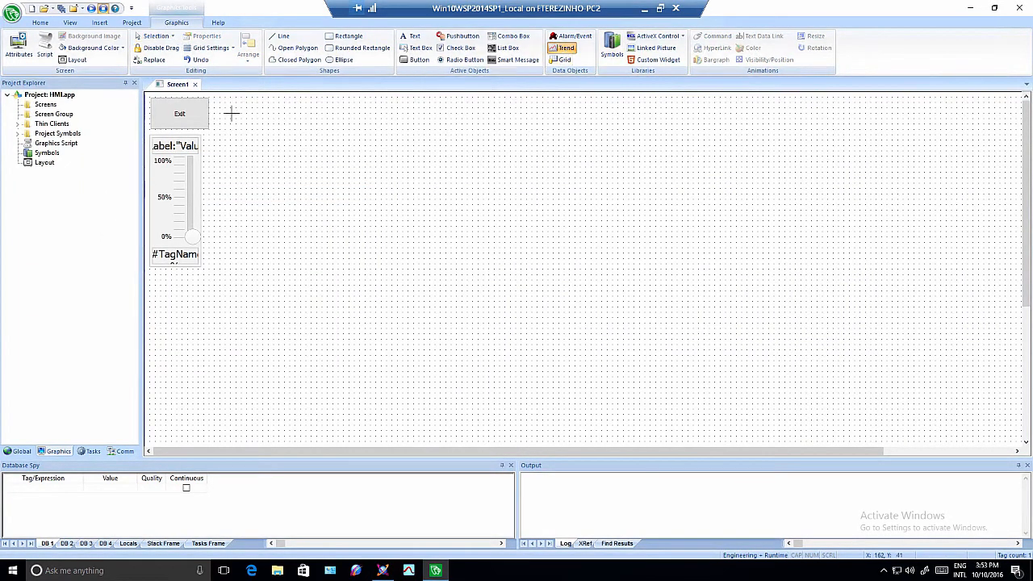
left_click_drag(224, 98, 437, 199)
left_click_drag(515, 205, 784, 279)
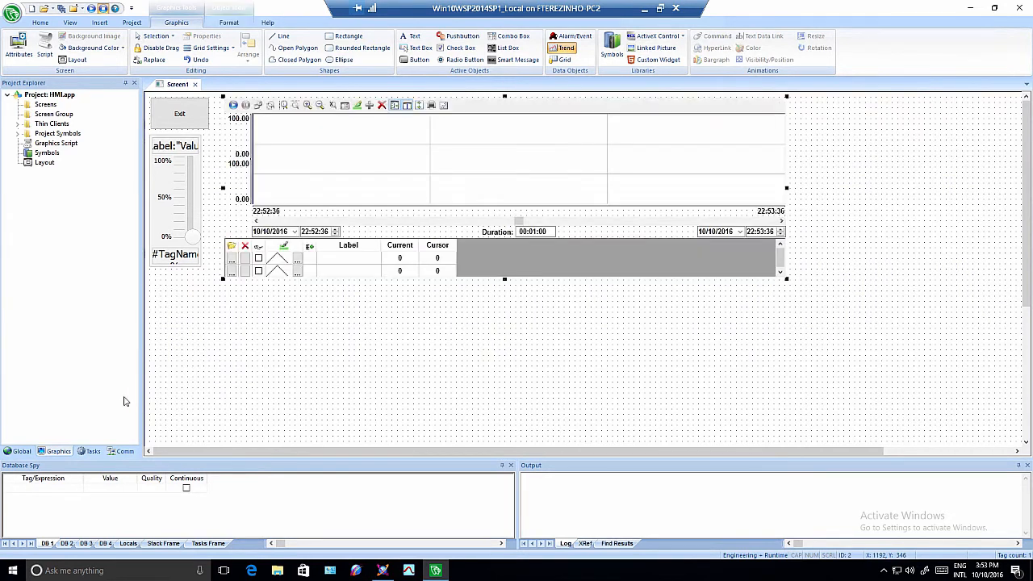
Look through the available communication drivers without selecting one
left_click(121, 452)
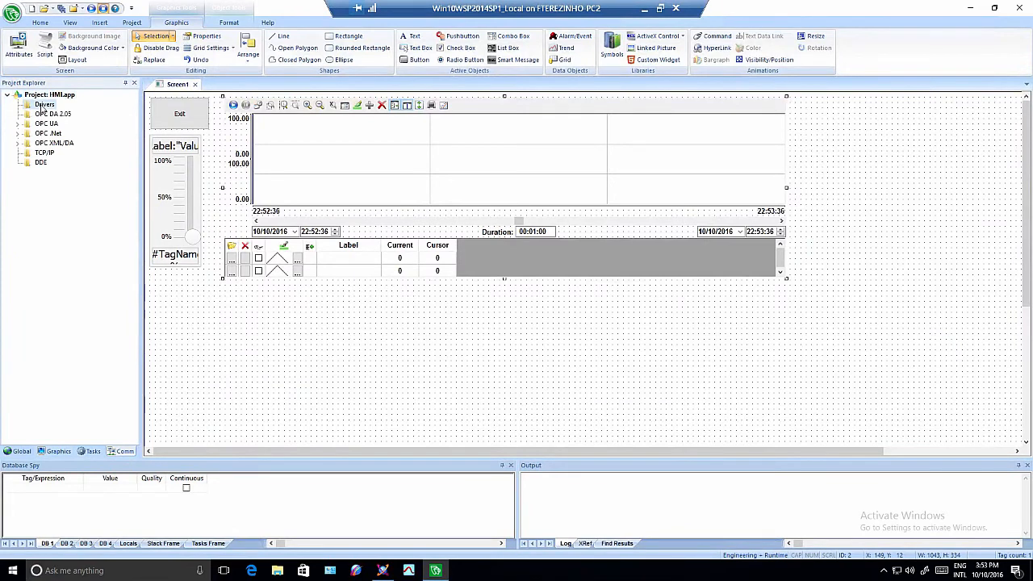
left_click(45, 105)
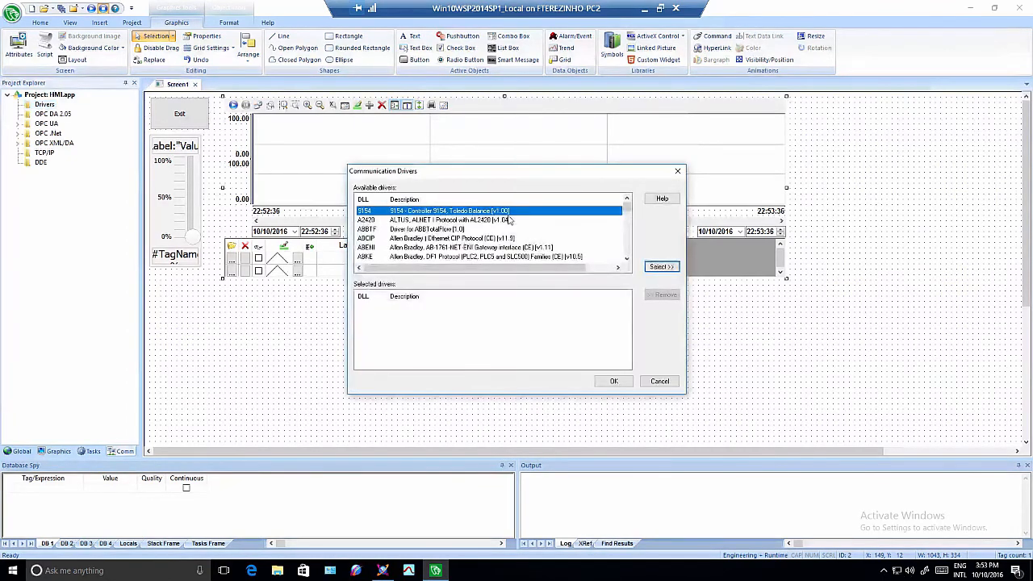
left_click_drag(628, 210, 628, 258)
mouse_move(628, 236)
left_mouse_down()
mouse_move(626, 198)
mouse_move(627, 223)
left_mouse_up()
left_click(659, 381)
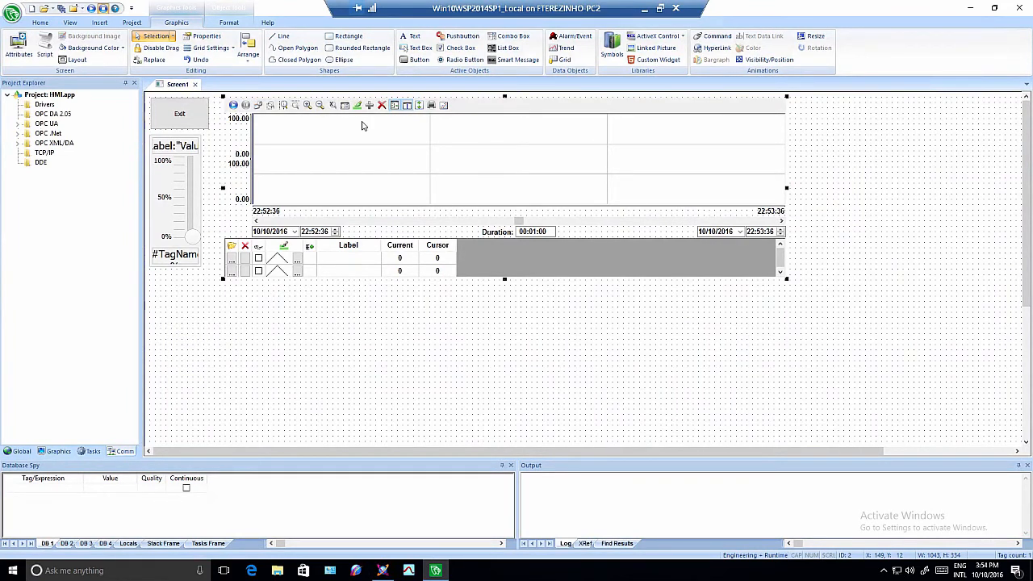
Open the trend control's point definitions and label the first point Level
left_click(181, 208)
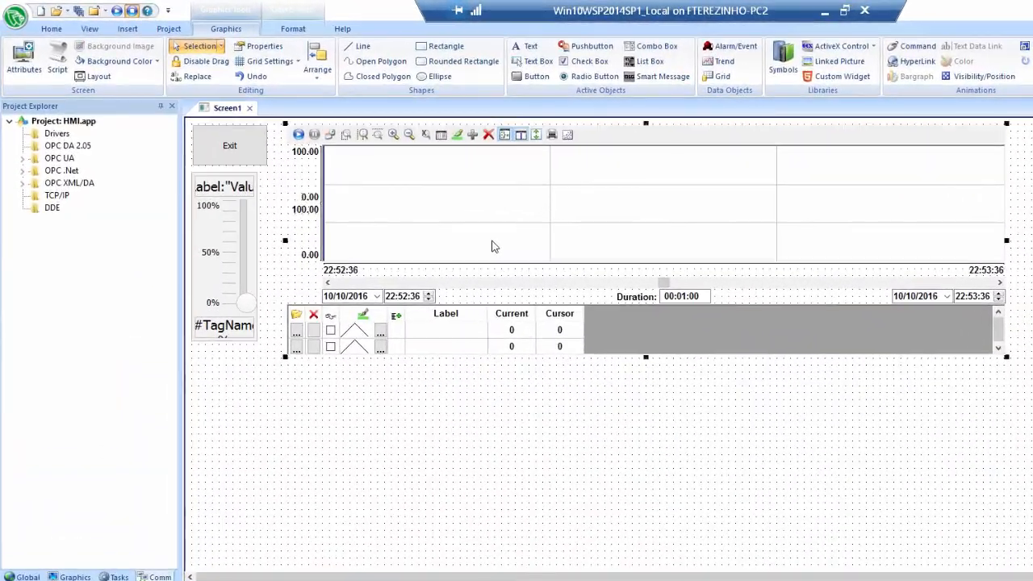
left_click(386, 192)
double_click(495, 246)
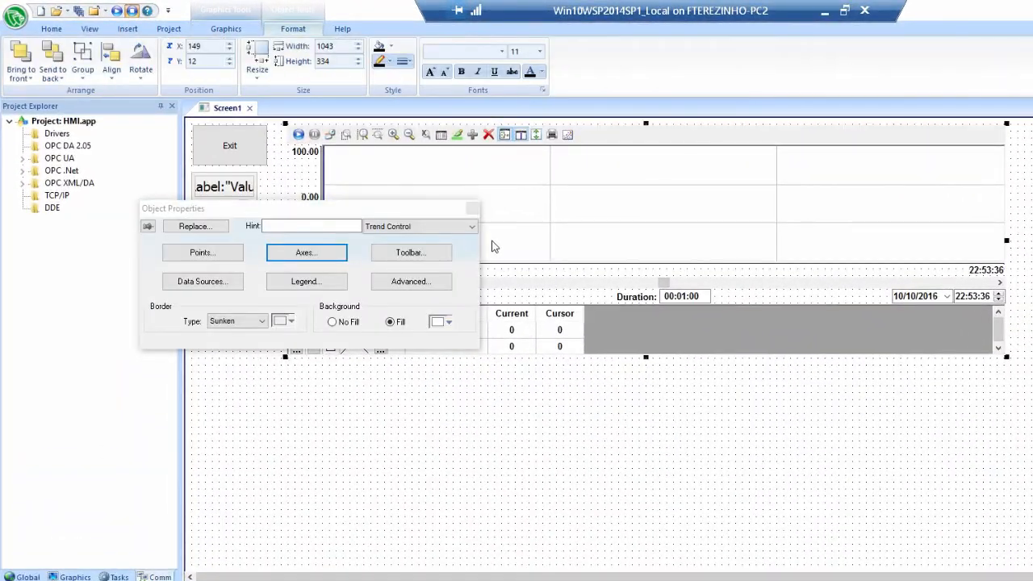
left_click(202, 252)
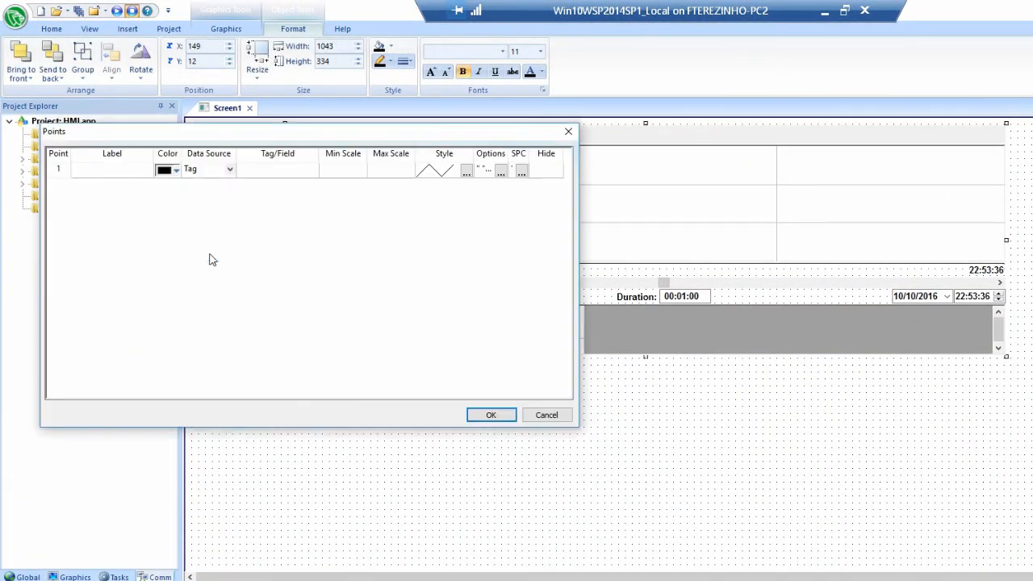
left_click(122, 172)
type("Level")
key("Return")
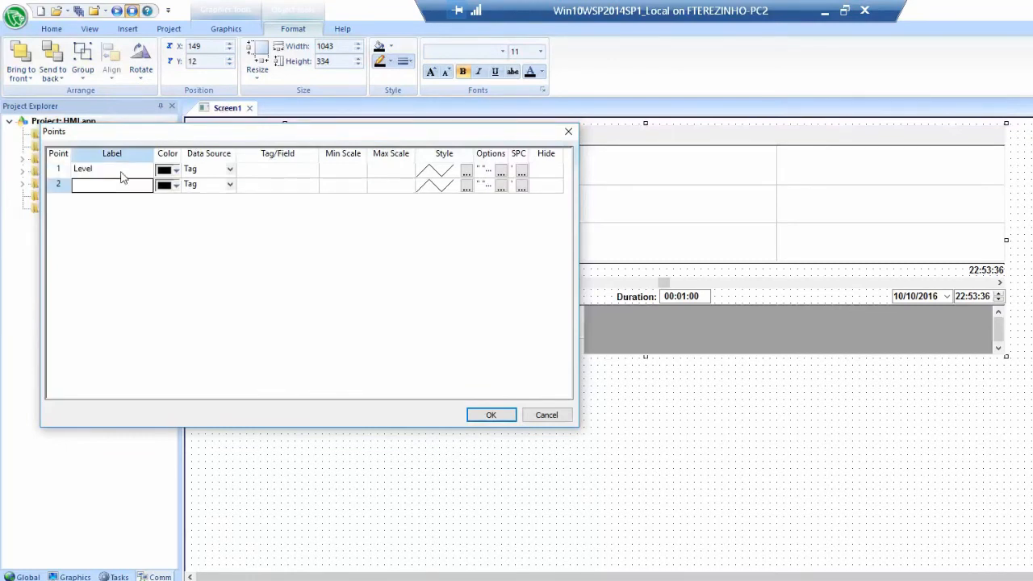
Color the trend's first point blue, set its Tag/Field to Level, and accept the point definitions
left_click(170, 170)
left_click(171, 170)
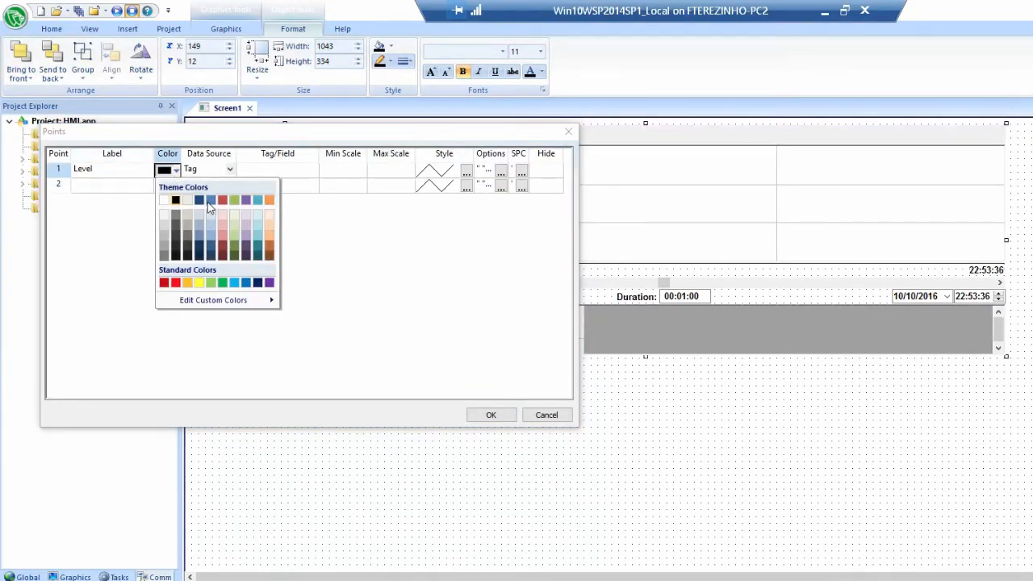
left_click(208, 201)
left_click(265, 174)
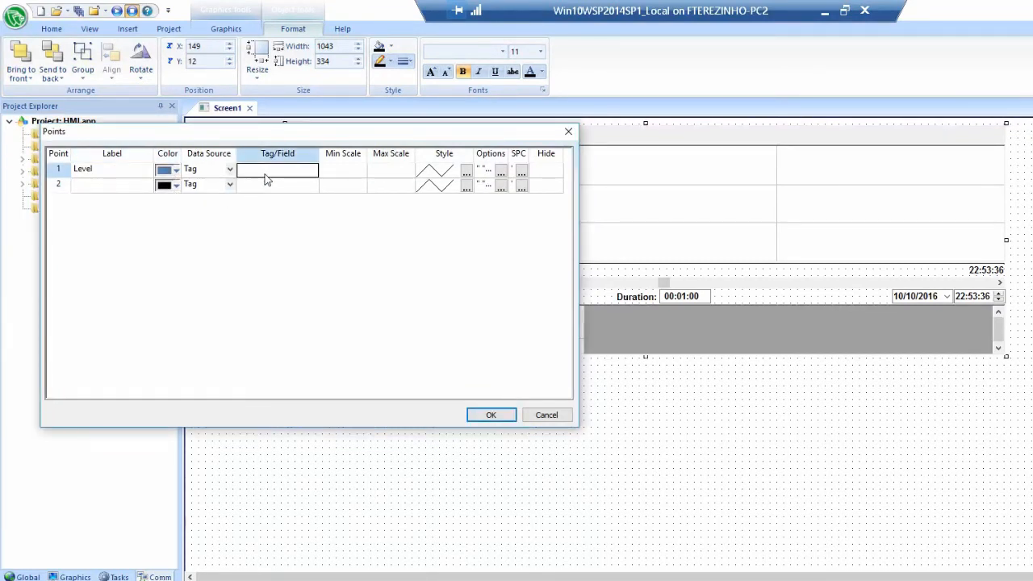
type("Level")
key("Return")
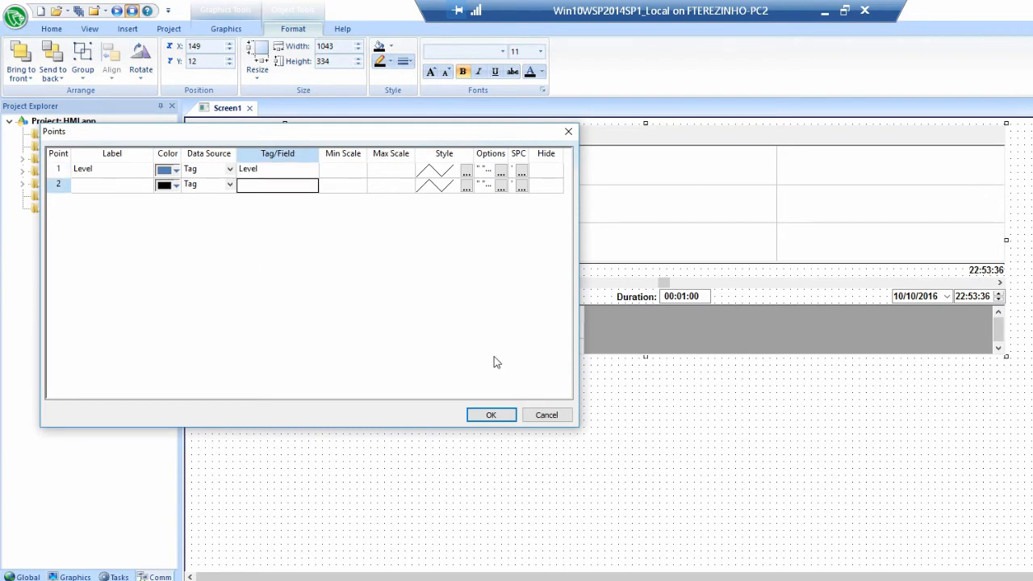
left_click(489, 414)
left_click(622, 459)
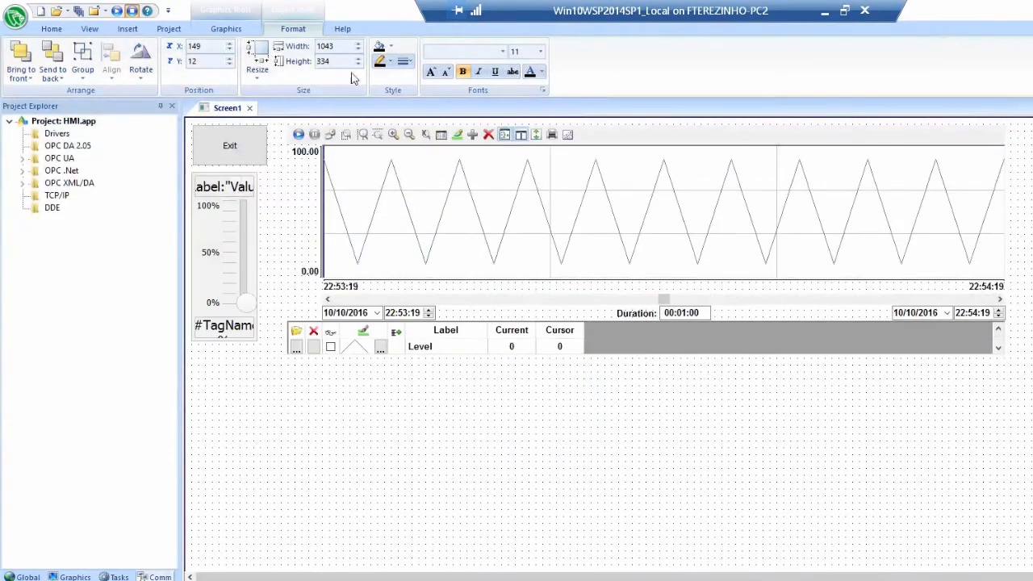
Draw an Alarm/Event control about 1041 x 188 directly below the trend control
left_click(246, 30)
key("alt")
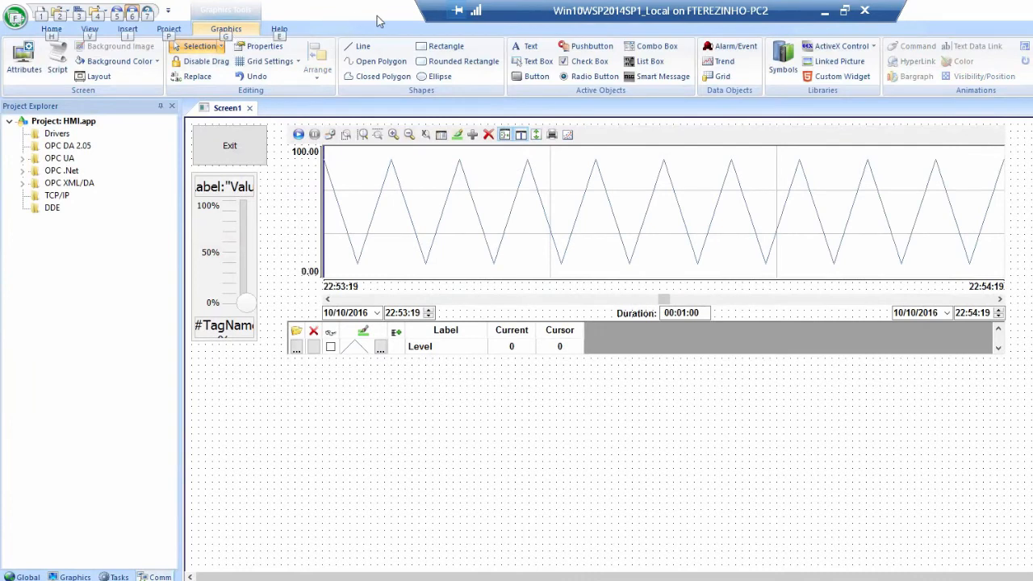
left_click(714, 47)
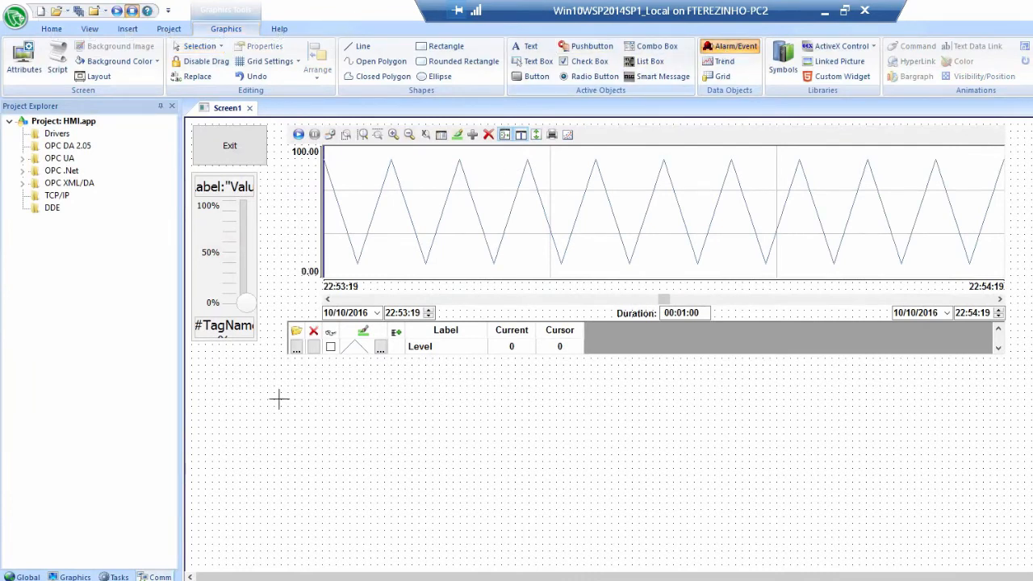
left_click_drag(286, 365, 1001, 493)
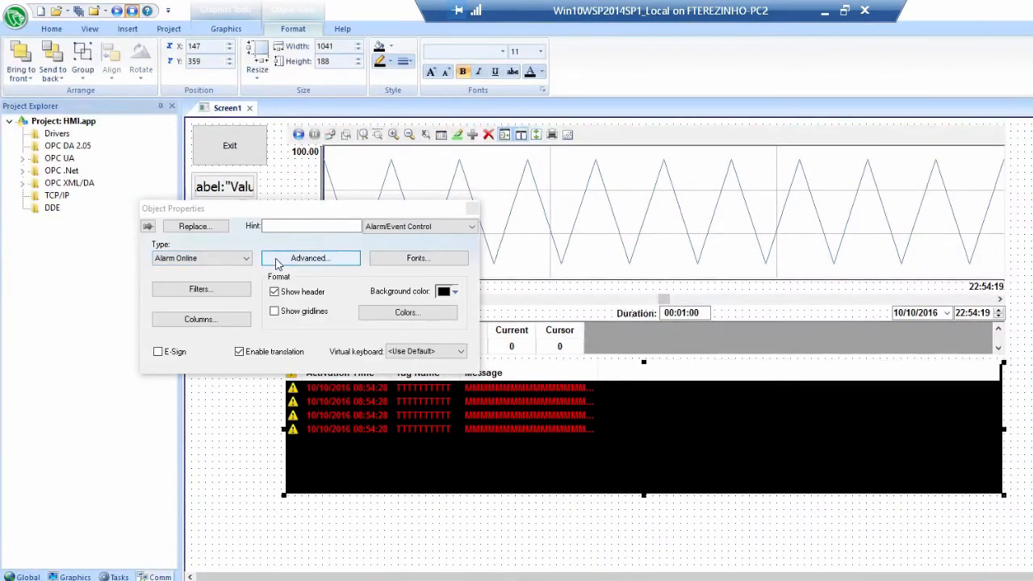
Add the Comment column to the alarm control's visible columns and set its width to 400 pixels
left_click(222, 322)
left_click(200, 223)
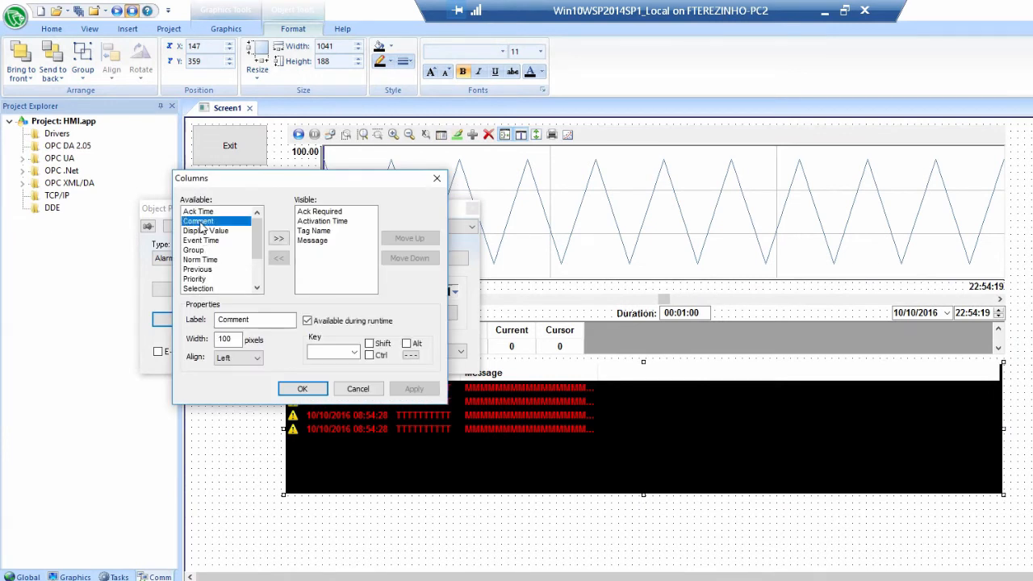
double_click(200, 223)
left_click_drag(228, 340, 209, 341)
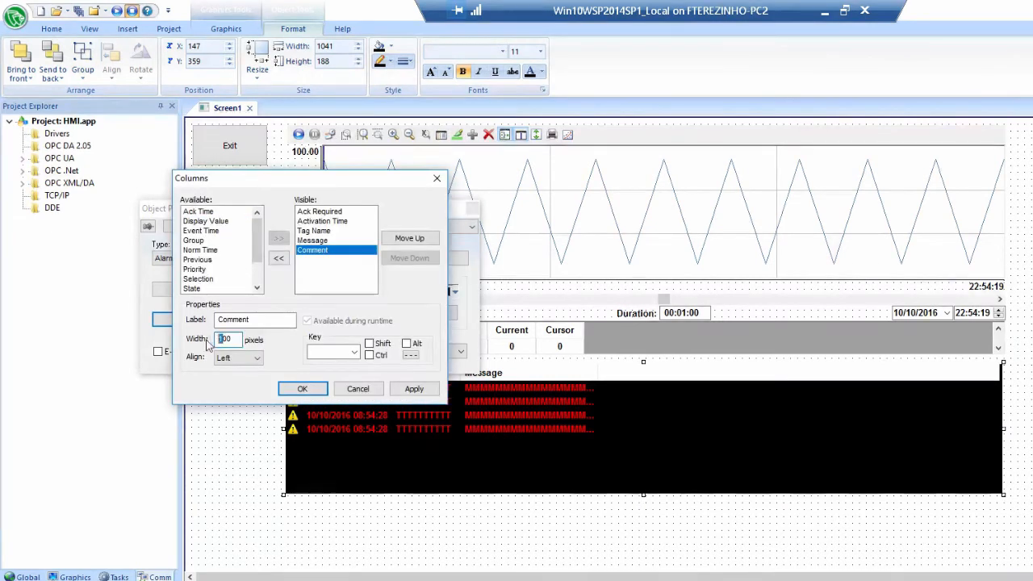
type("4")
left_click(299, 389)
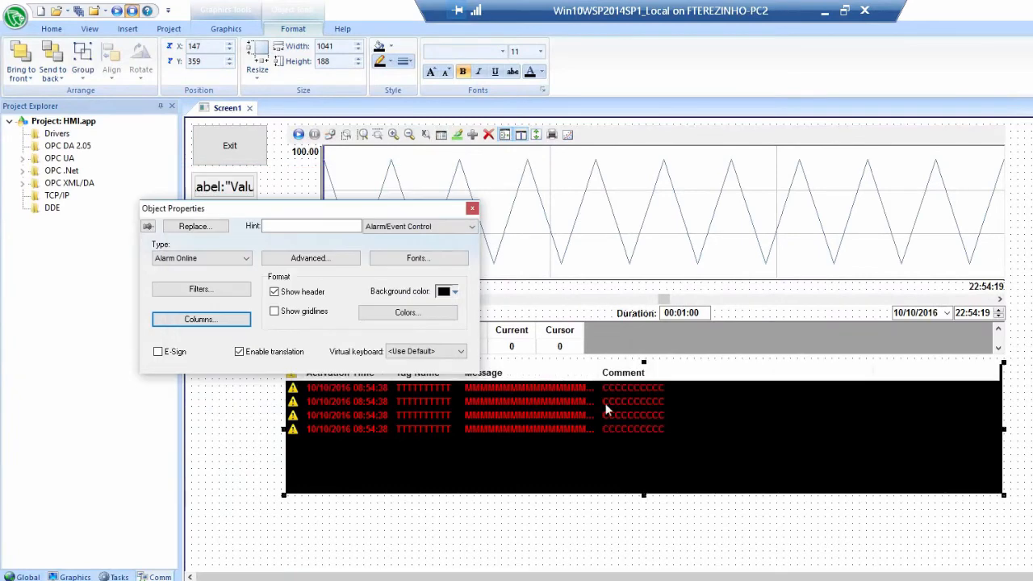
Set the alarm control's acknowledgement comment to Optional in its advanced settings
left_click(331, 267)
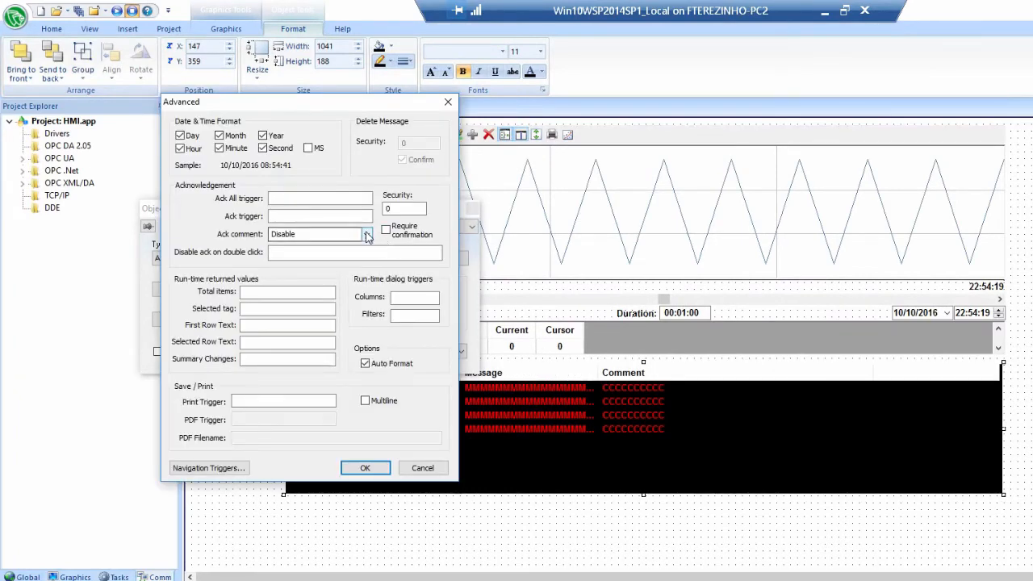
left_click(367, 234)
left_click(356, 256)
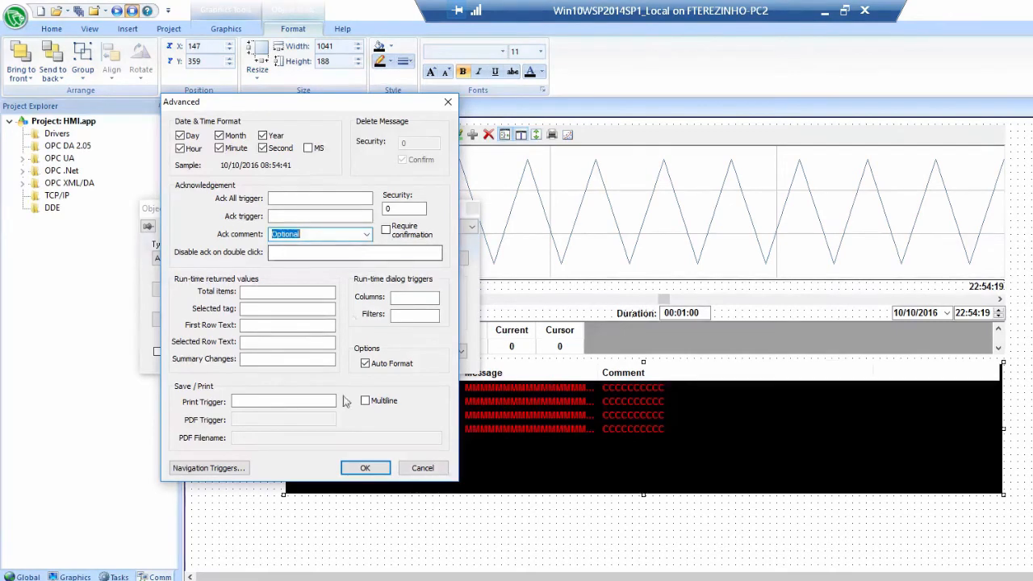
left_click(361, 469)
left_click(463, 517)
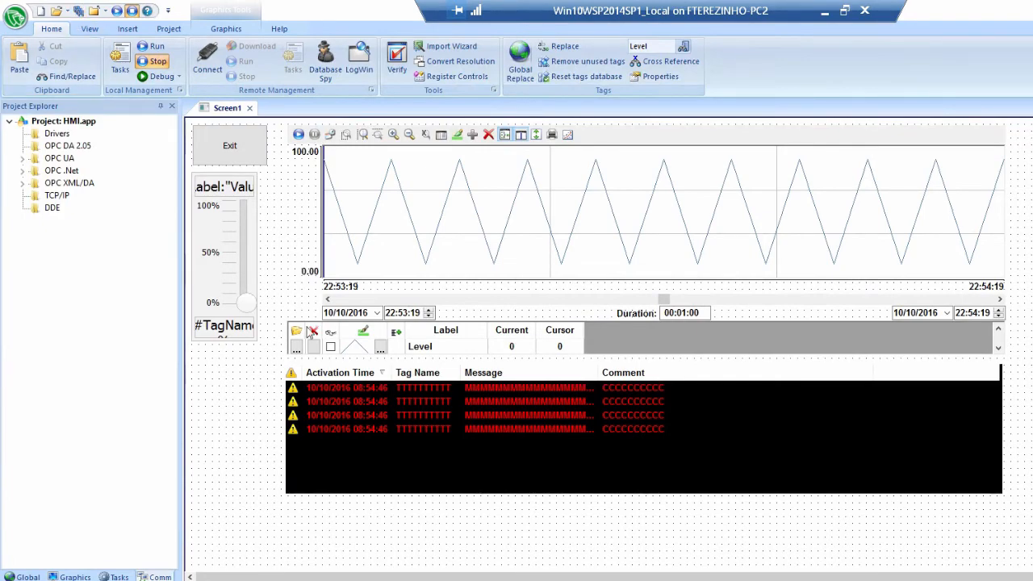
Save the screen as Main and close it
key("ctrl+s")
type("Main")
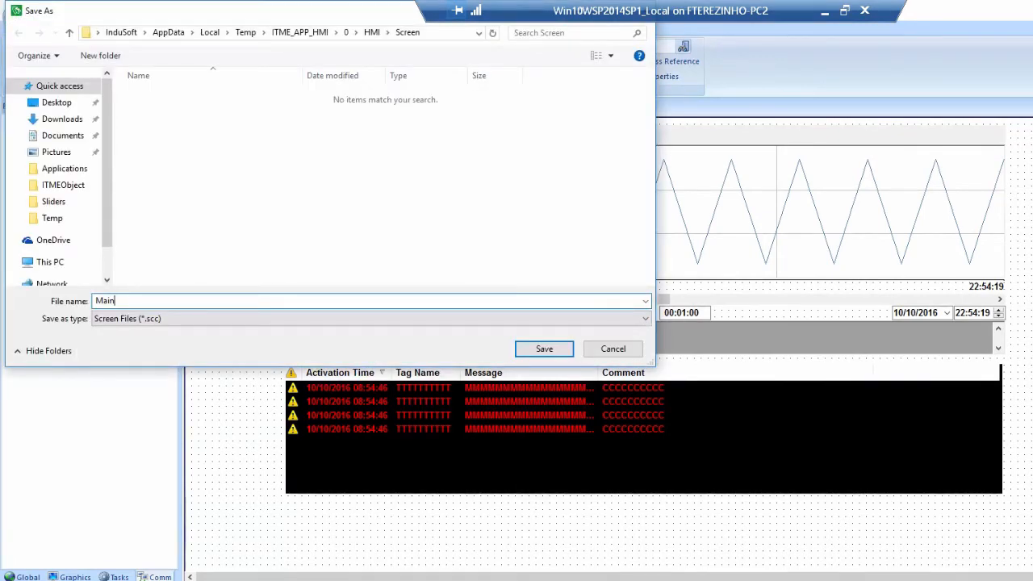
key("Return")
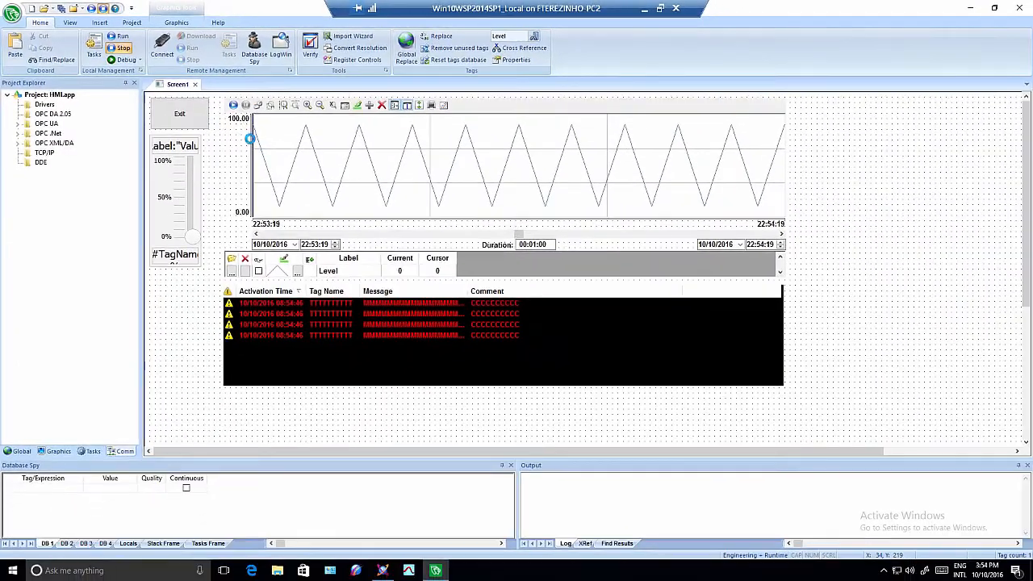
left_click(195, 86)
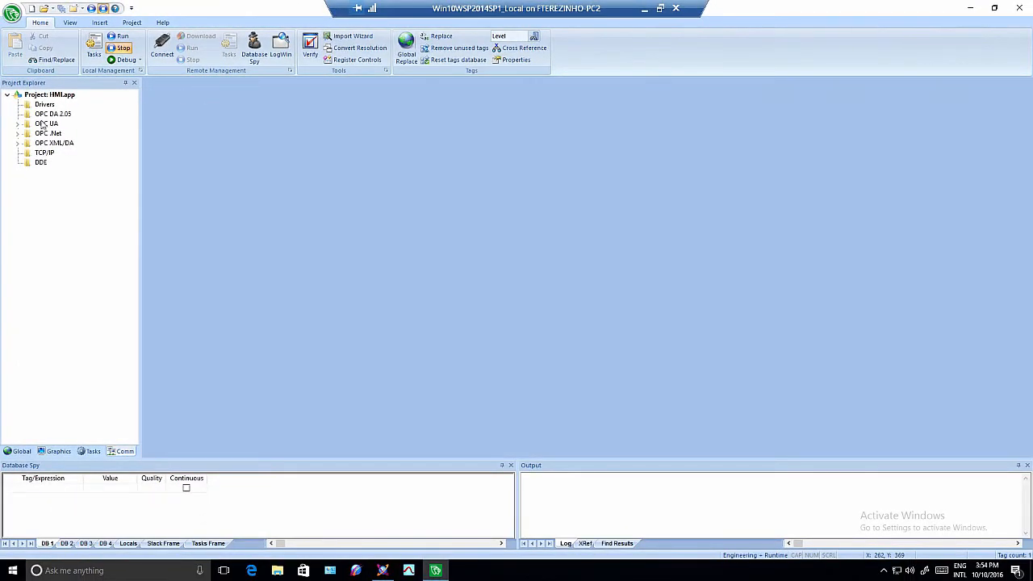
Set the Main screen as the project's startup screen
left_click(51, 448)
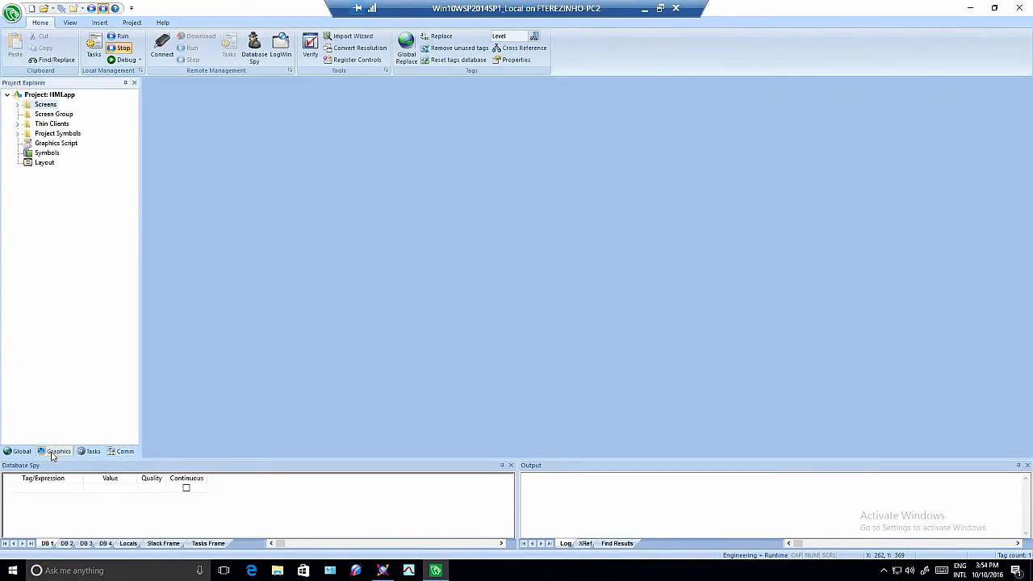
left_click(18, 104)
right_click(43, 115)
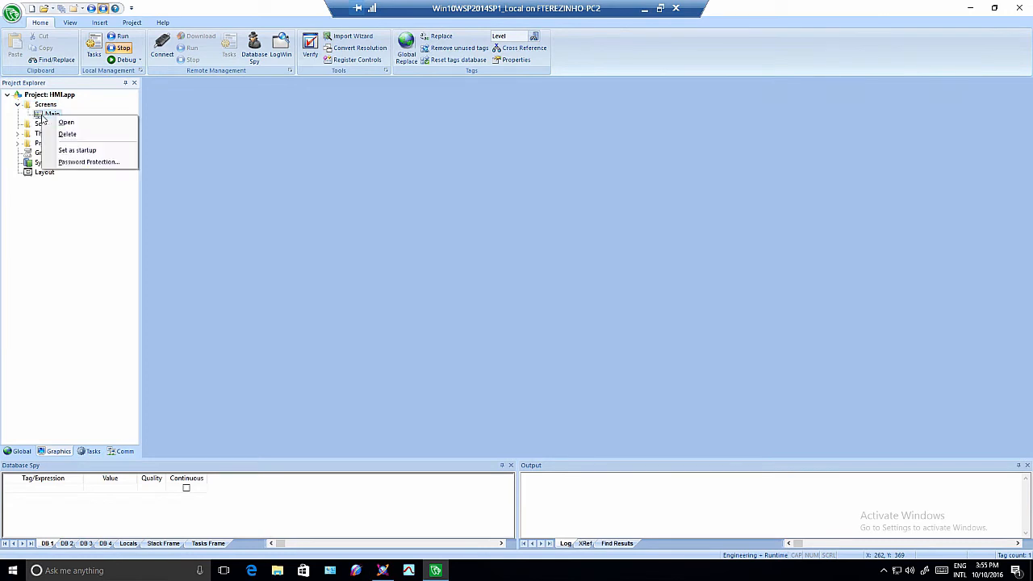
left_click(73, 151)
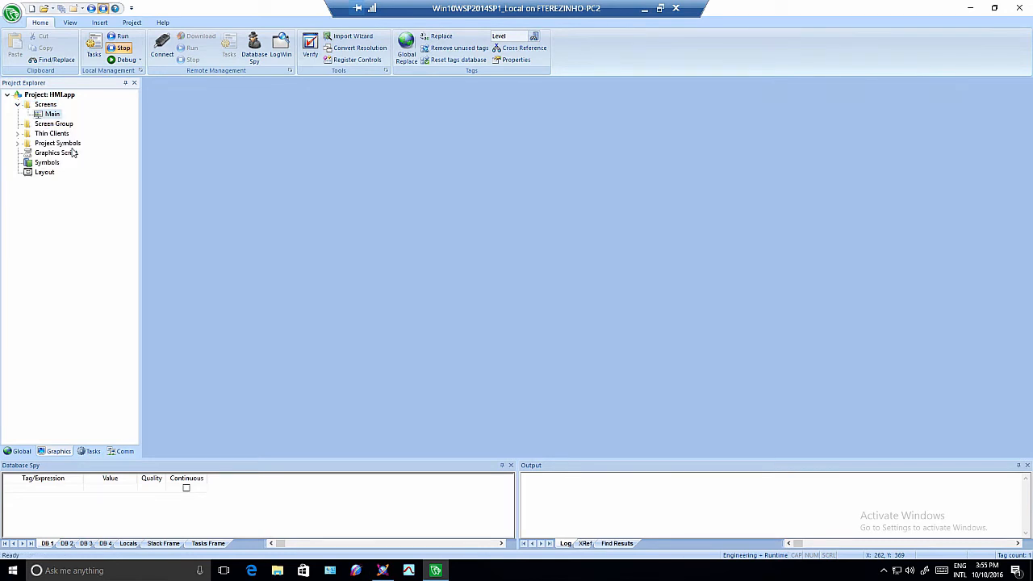
Set the TCP/IP Server Runtime task's startup type to Automatic in the local execution tasks
left_click(96, 53)
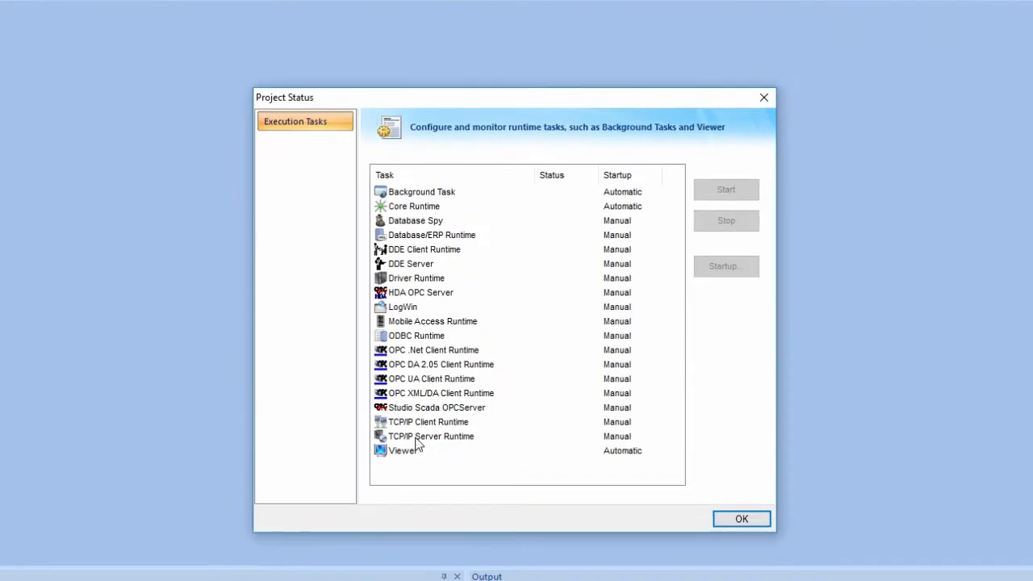
left_click(483, 371)
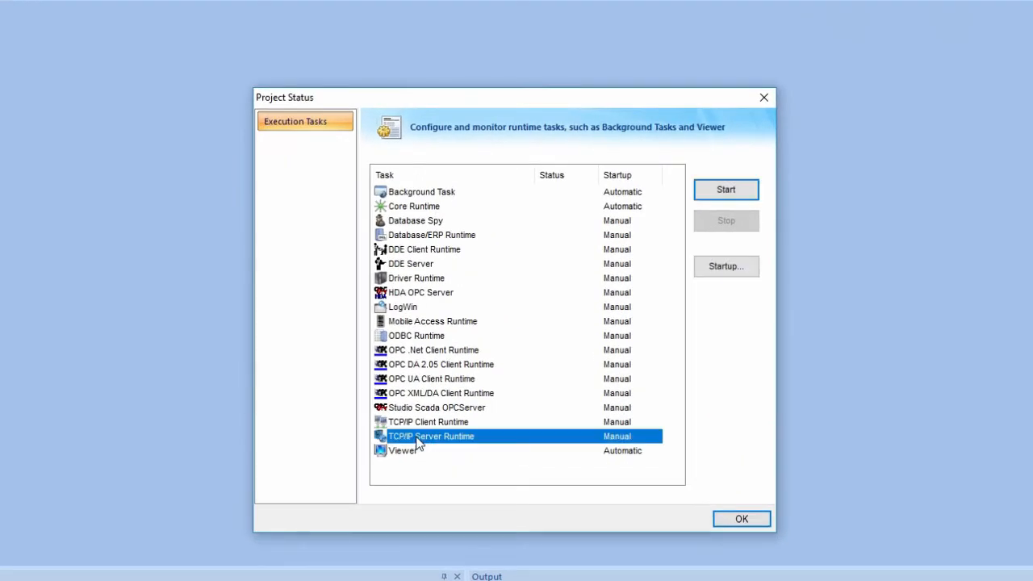
left_click(724, 268)
left_click(462, 335)
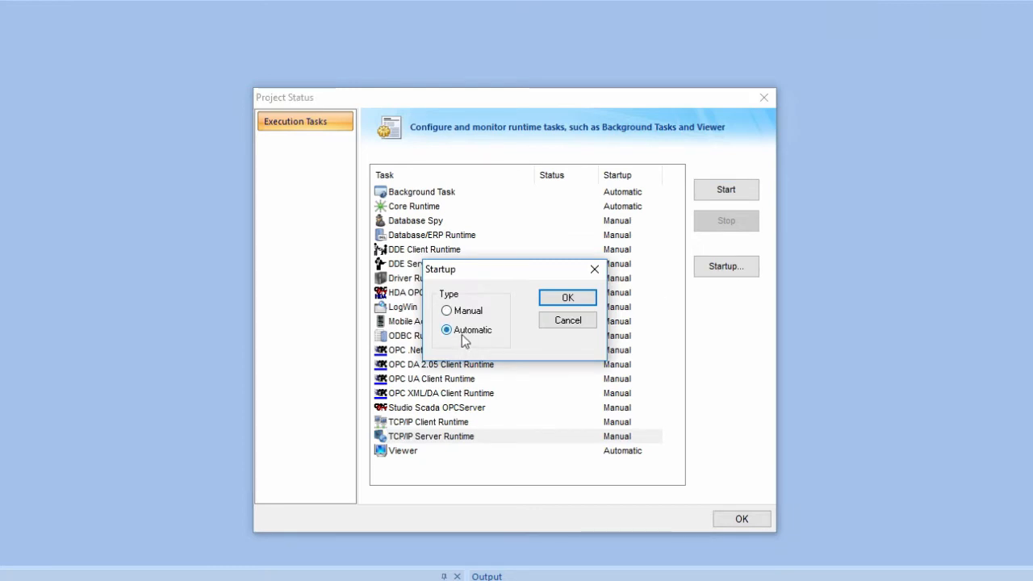
left_click(565, 297)
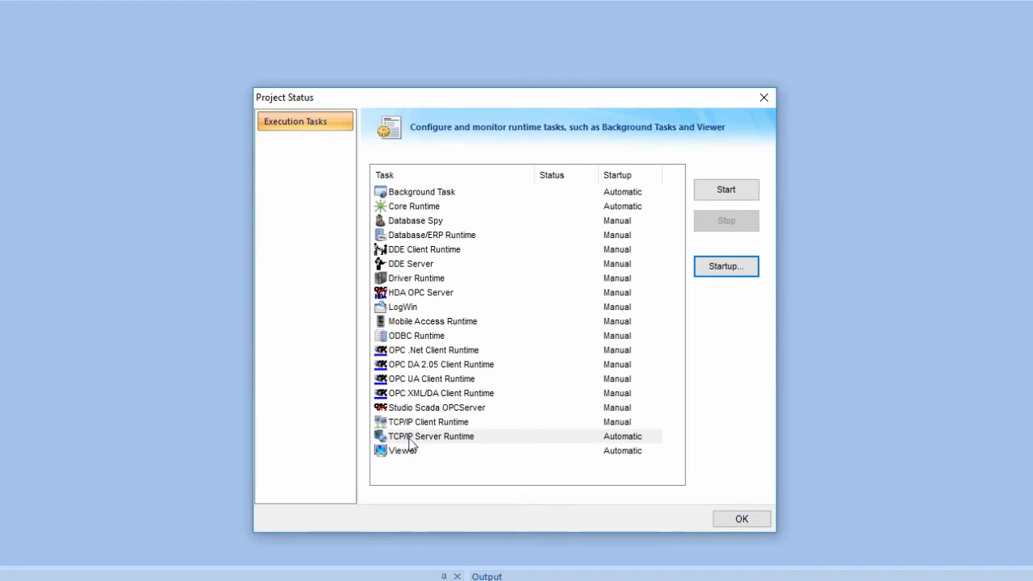
left_click(736, 520)
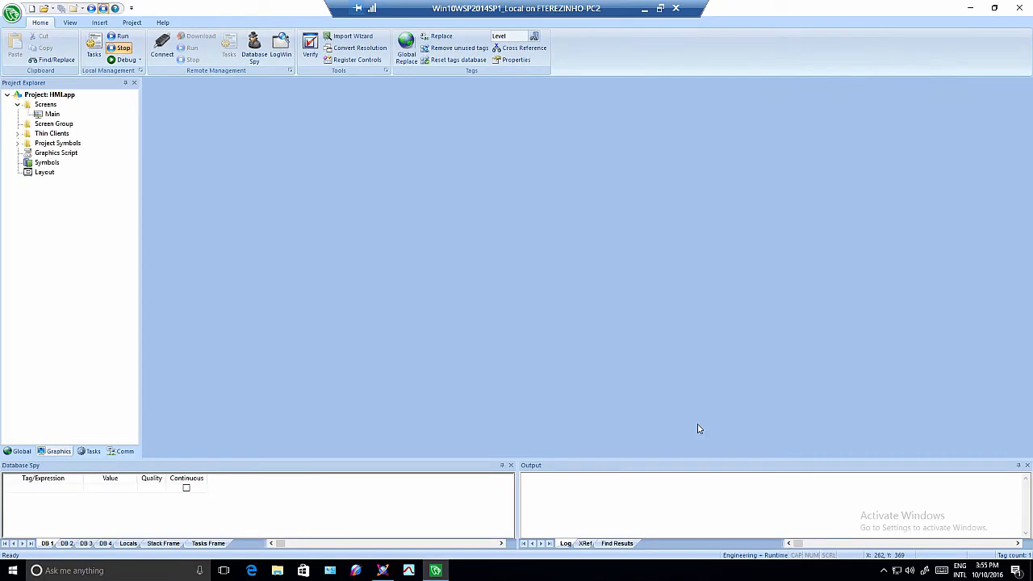
Close the project editor, then save and check in the $HMI template without a comment
left_click(1019, 8)
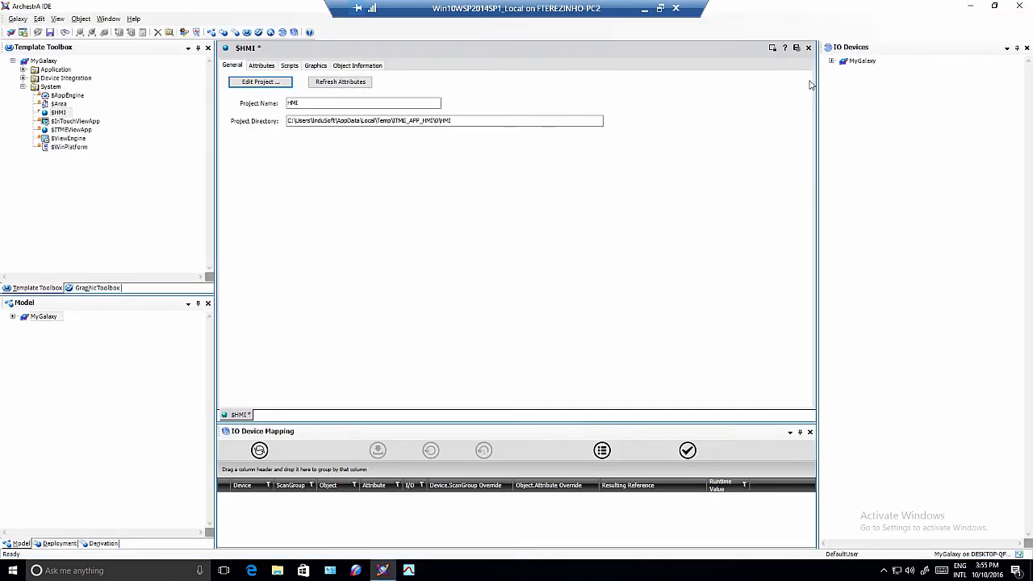
left_click(797, 48)
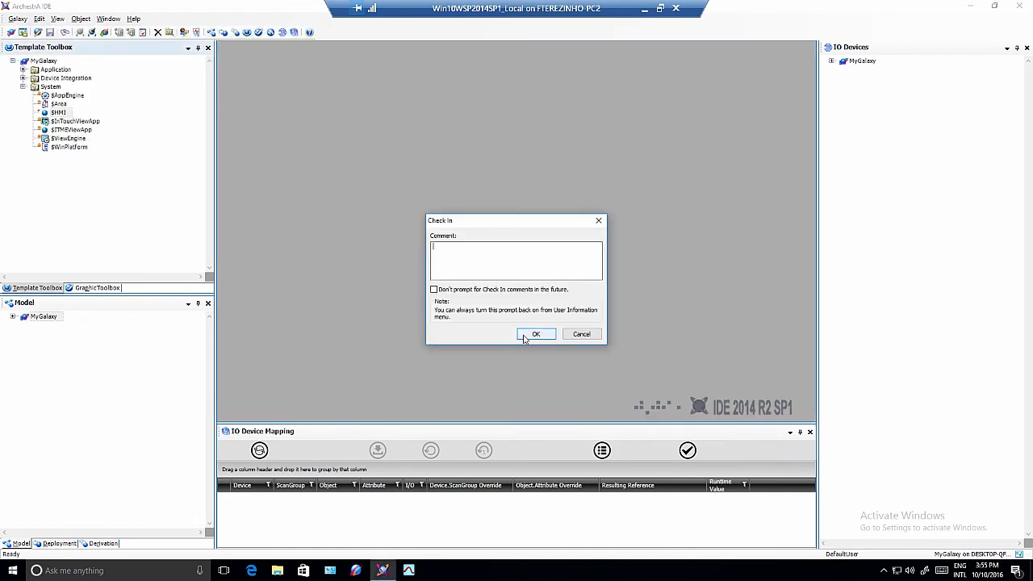
left_click(525, 337)
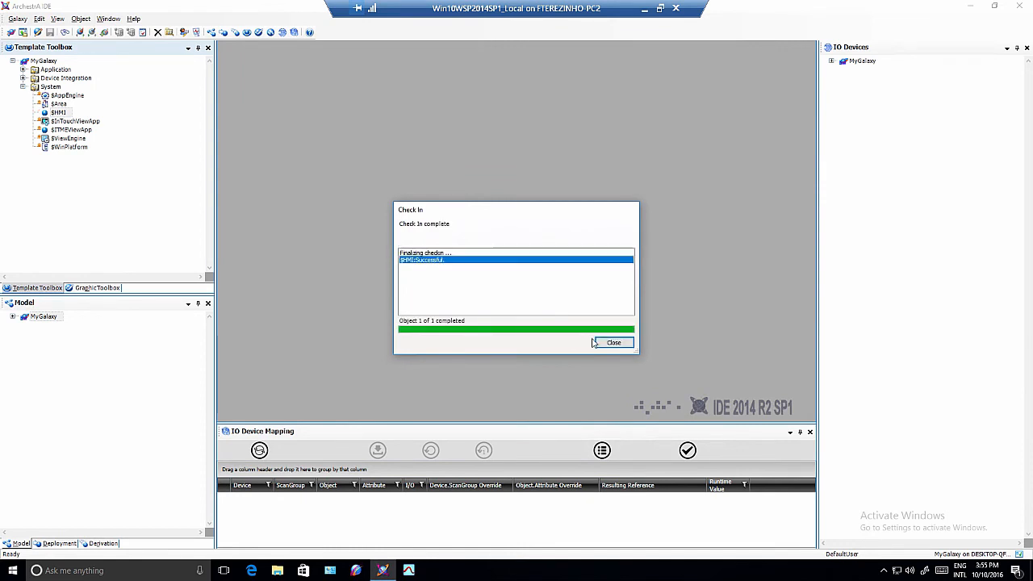
left_click(613, 343)
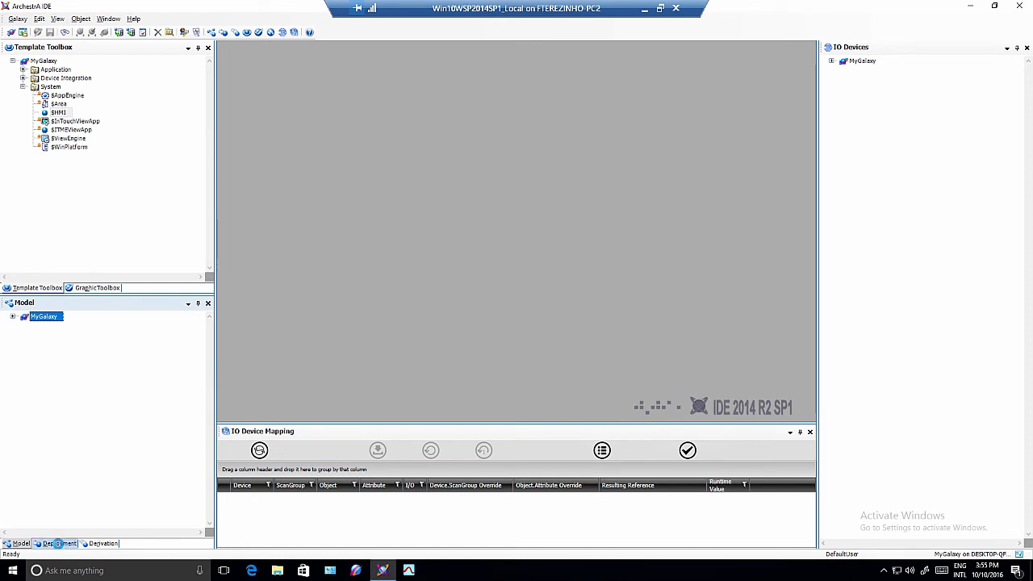
Create a $WinPlatform instance in the deployment view and an $AppEngine instance beneath it, keeping the default names
left_click(59, 543)
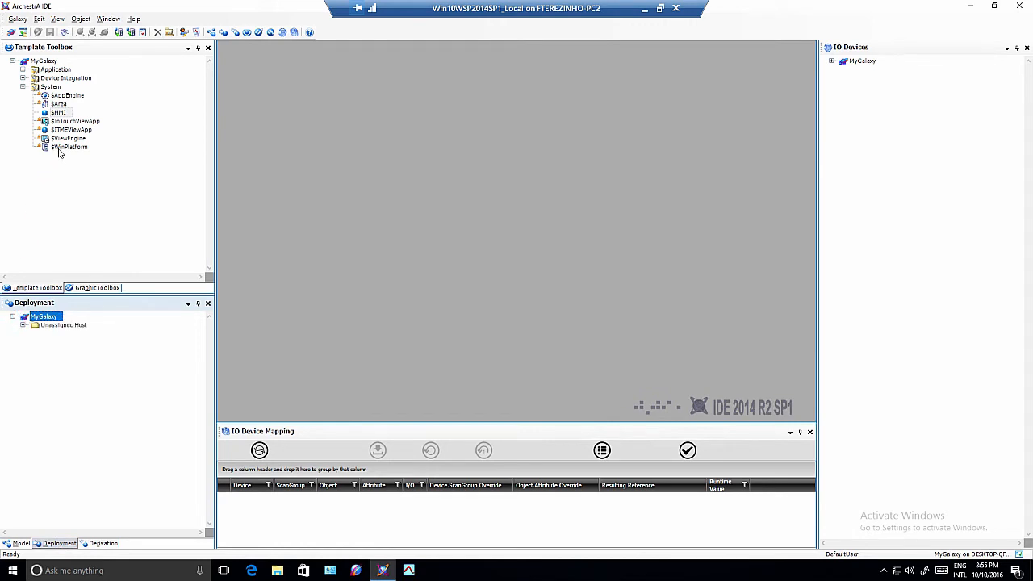
left_click_drag(59, 153, 58, 353)
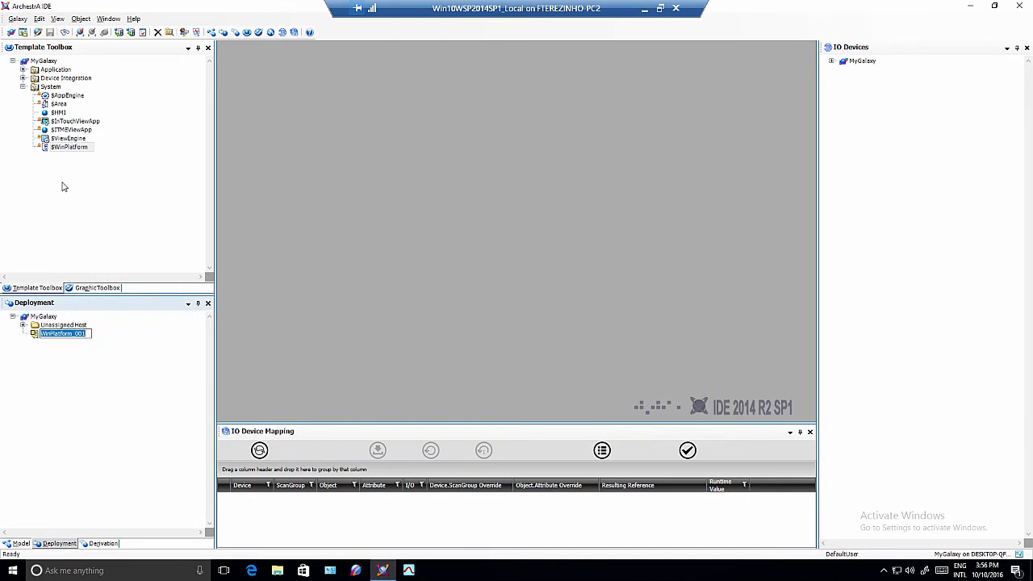
left_click(67, 149)
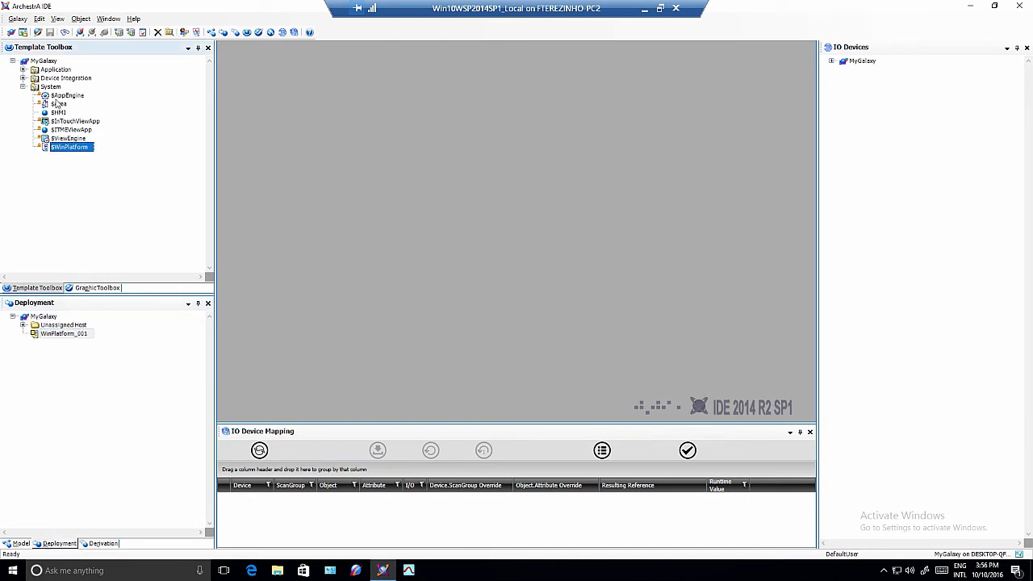
left_click_drag(58, 96, 61, 352)
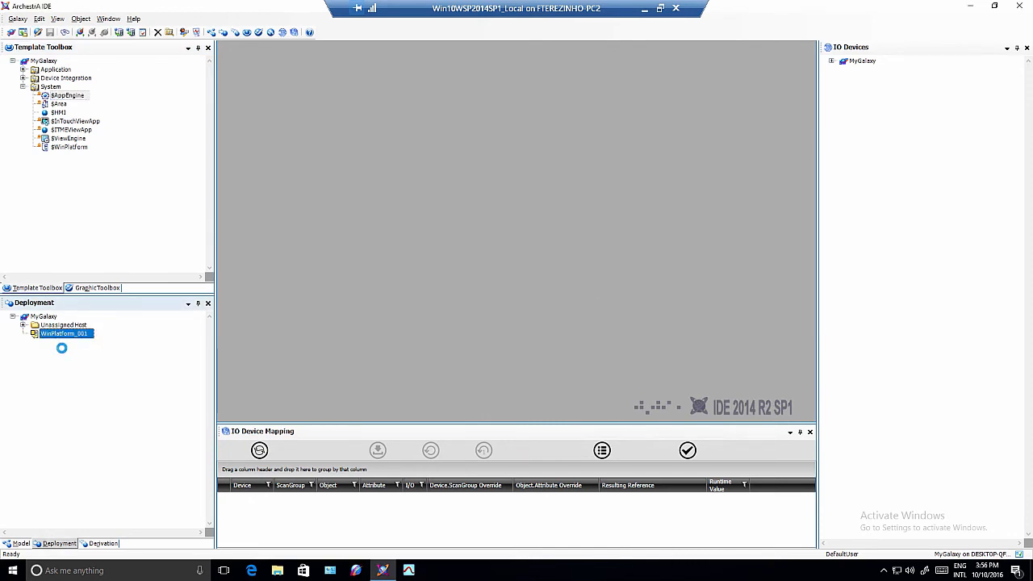
key("Return")
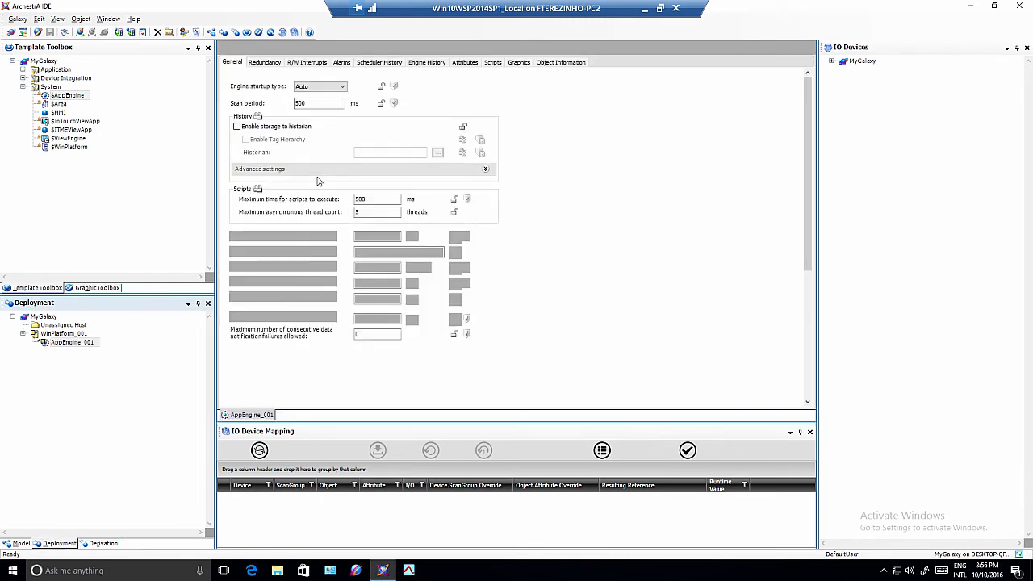
Enable storage to historian and Tag Hierarchy for AppEngine_001, and set its Historian to LOCALHOST
left_click(237, 127)
left_click(245, 139)
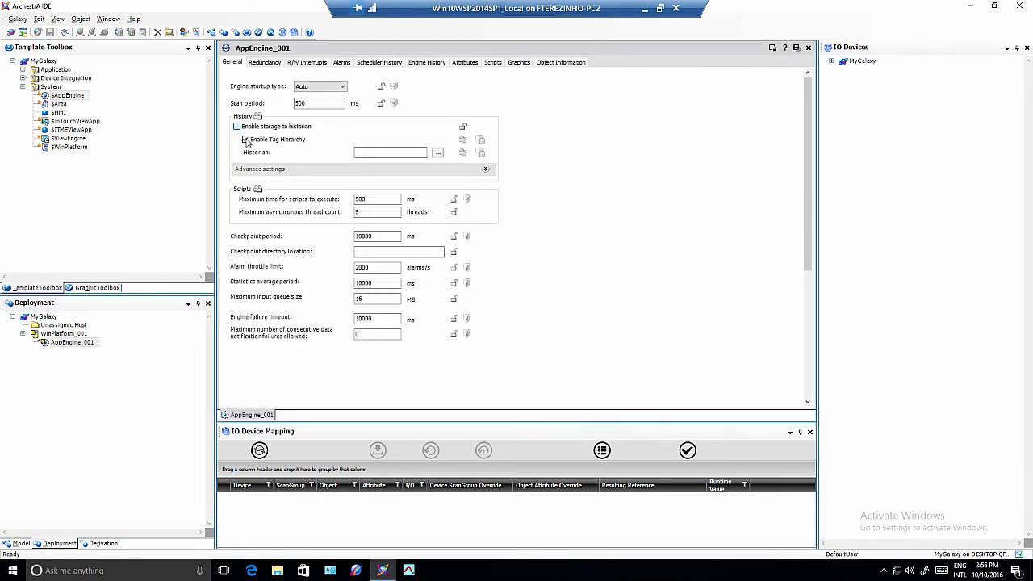
left_click(438, 153)
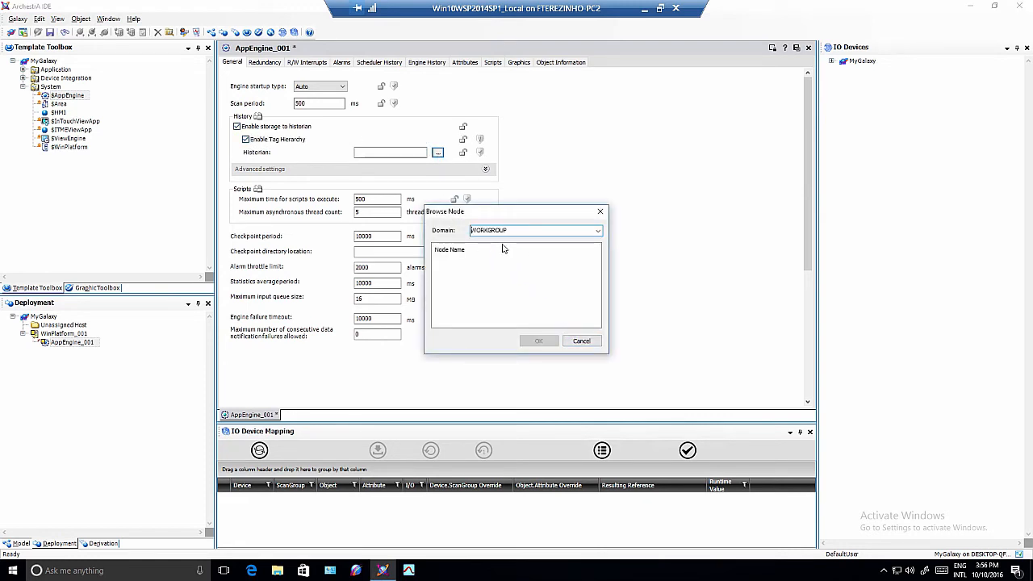
left_click(580, 341)
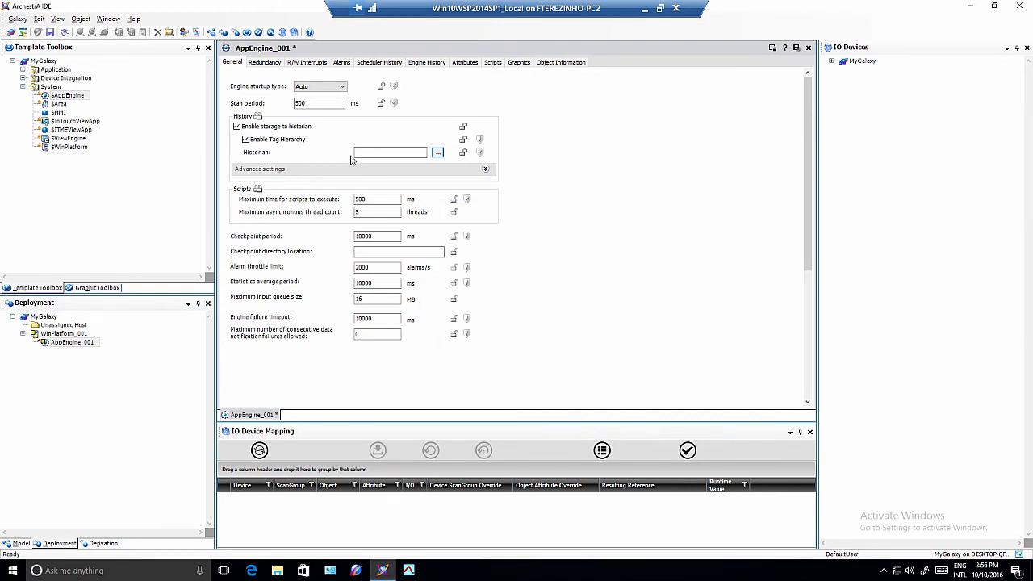
left_click(363, 153)
type("LOCALHOST")
Close AppEngine_001 with its changes saved and check it in without a comment
left_click(808, 47)
left_click(470, 322)
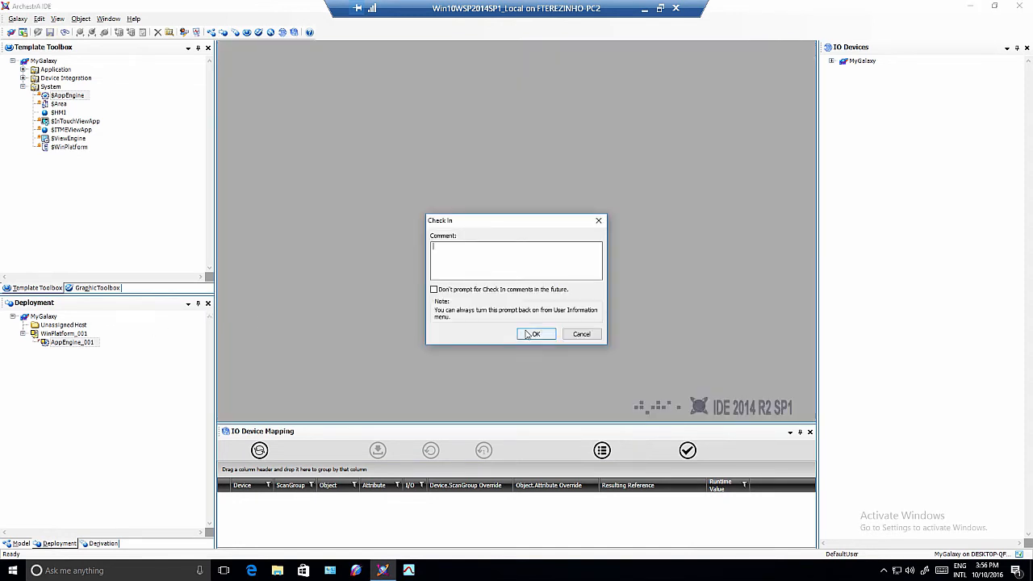
left_click(536, 334)
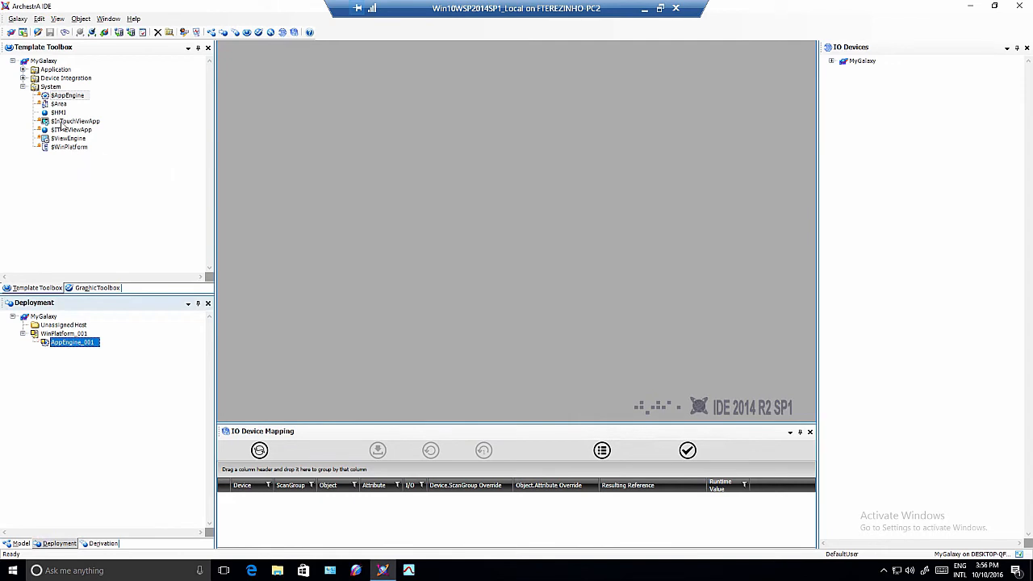
Create instances of $Area and $HMI, assigning the area to AppEngine_001 and the HMI instance to that area
left_click_drag(59, 104, 56, 372)
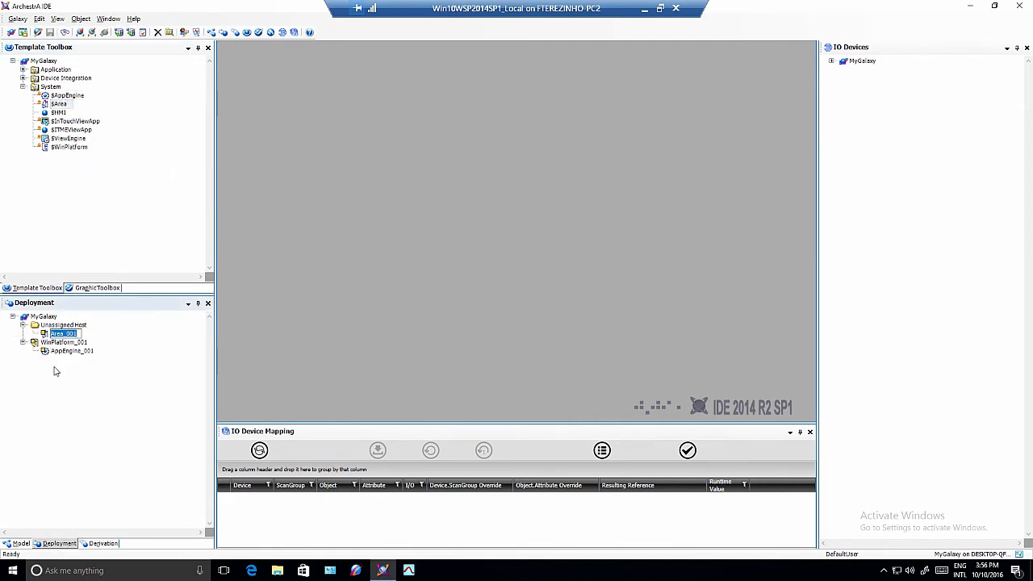
left_click_drag(44, 334, 71, 350)
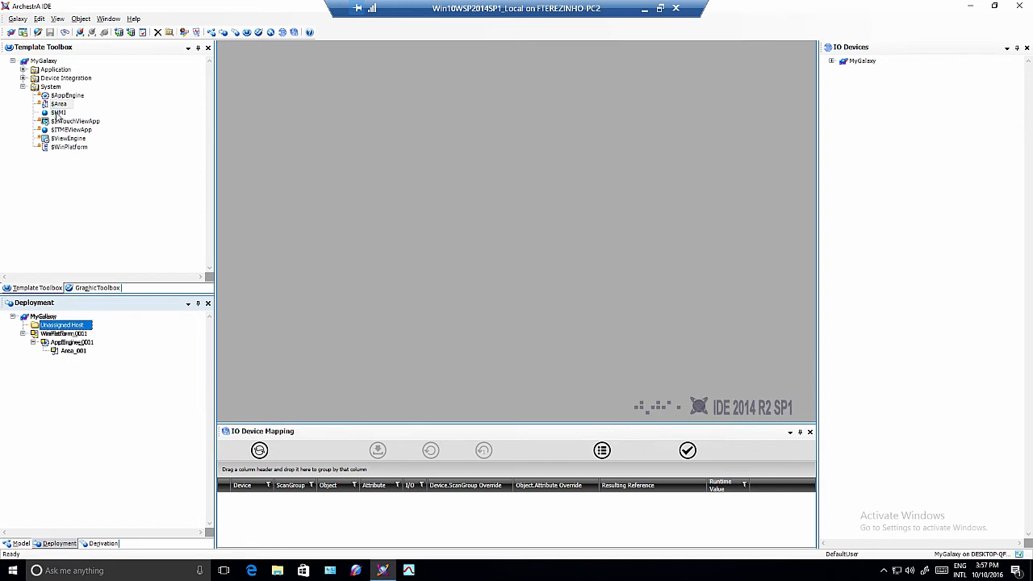
left_click_drag(57, 116, 79, 380)
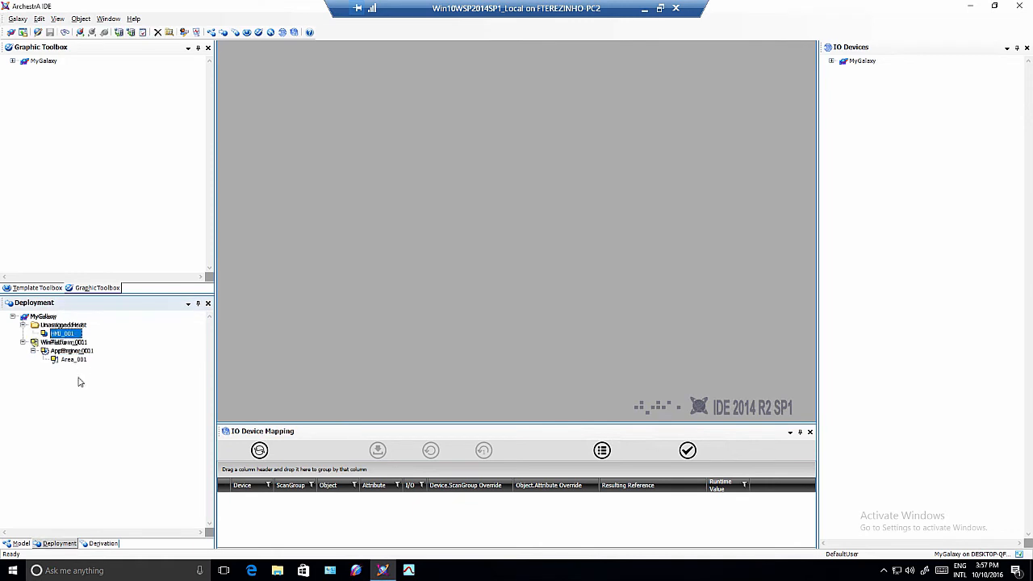
left_click_drag(45, 332, 61, 359)
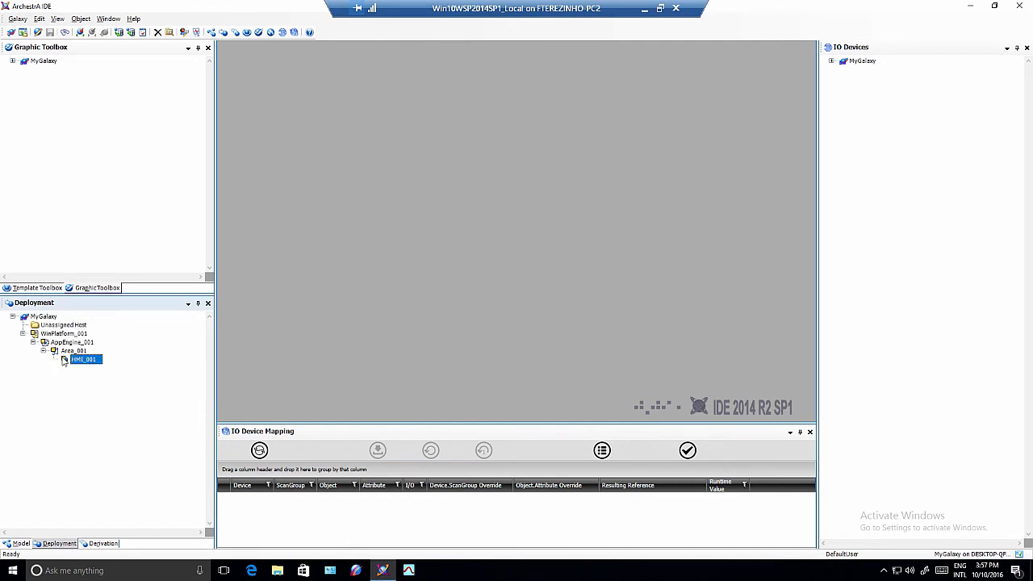
Open the HMI_001 instance for editing and check its Device IP setting
double_click(79, 361)
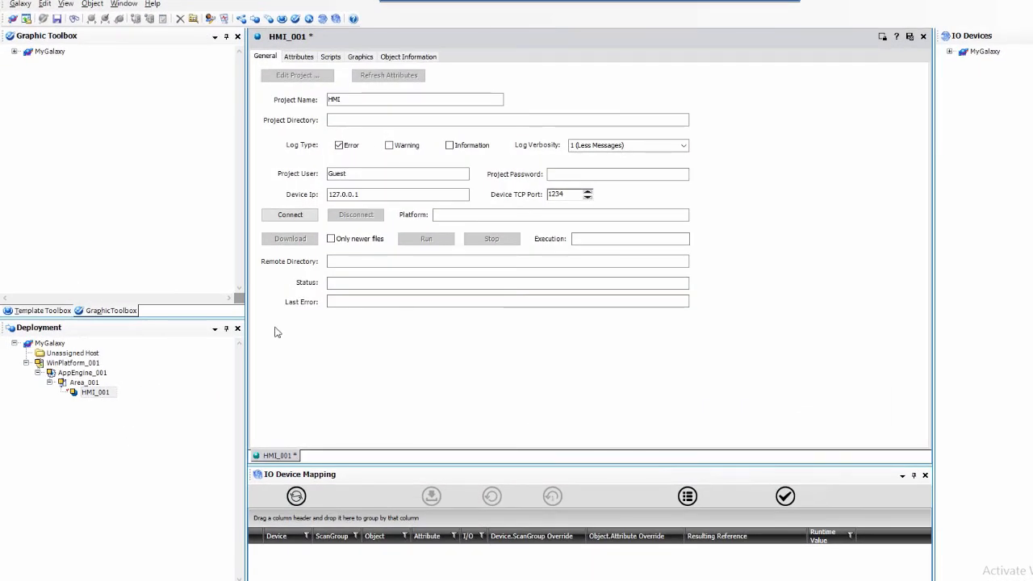
left_click(360, 195)
left_click_drag(360, 194, 326, 195)
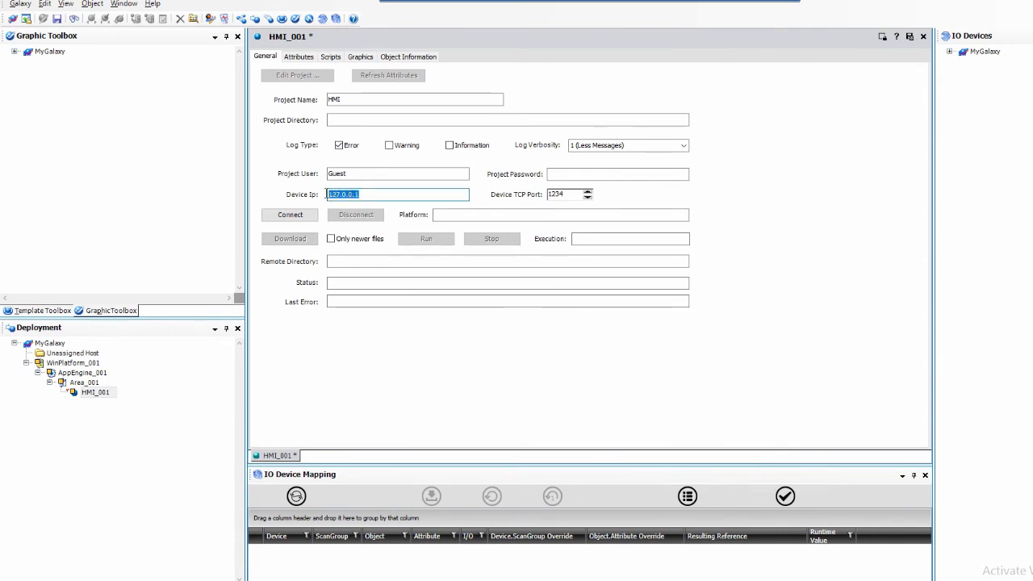
left_click(367, 195)
Switch to File Explorer and open the folder C:\Program Files (x86)\Wonderware\InTouch Machine Edition v8.0
left_click(355, 579)
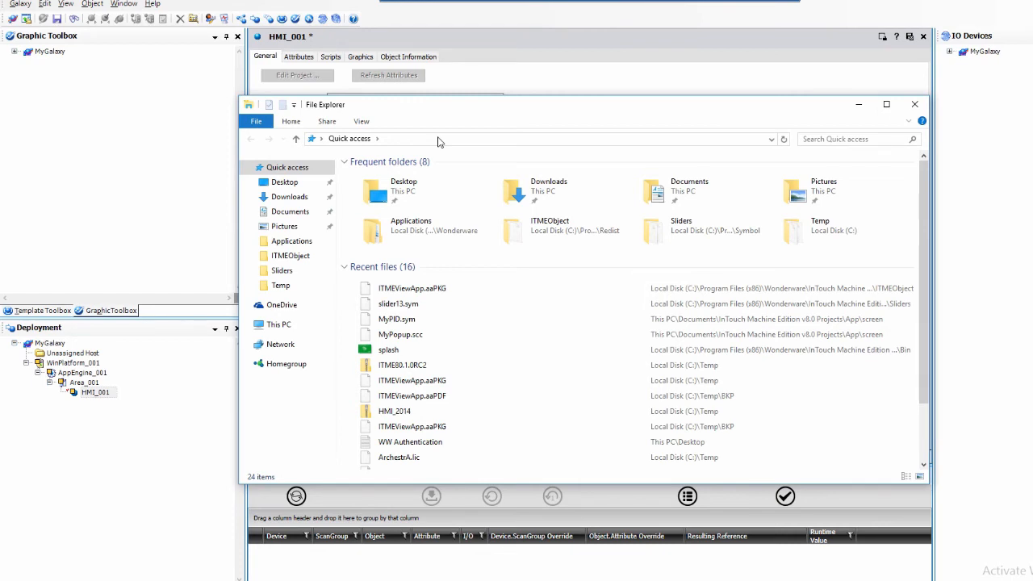
left_click(438, 139)
type("c:\\pro")
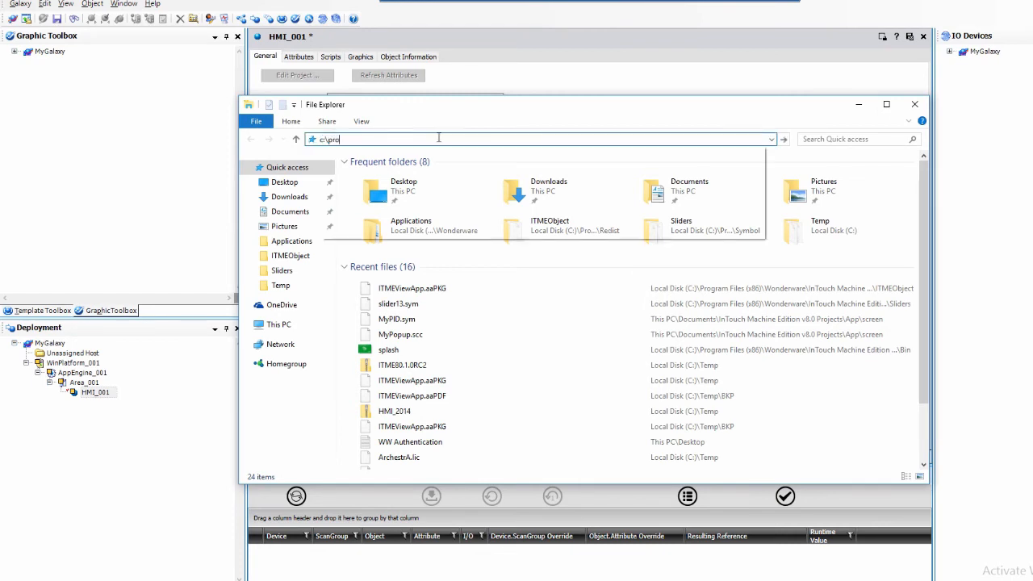
key("Down")
key("Down")
type("\\")
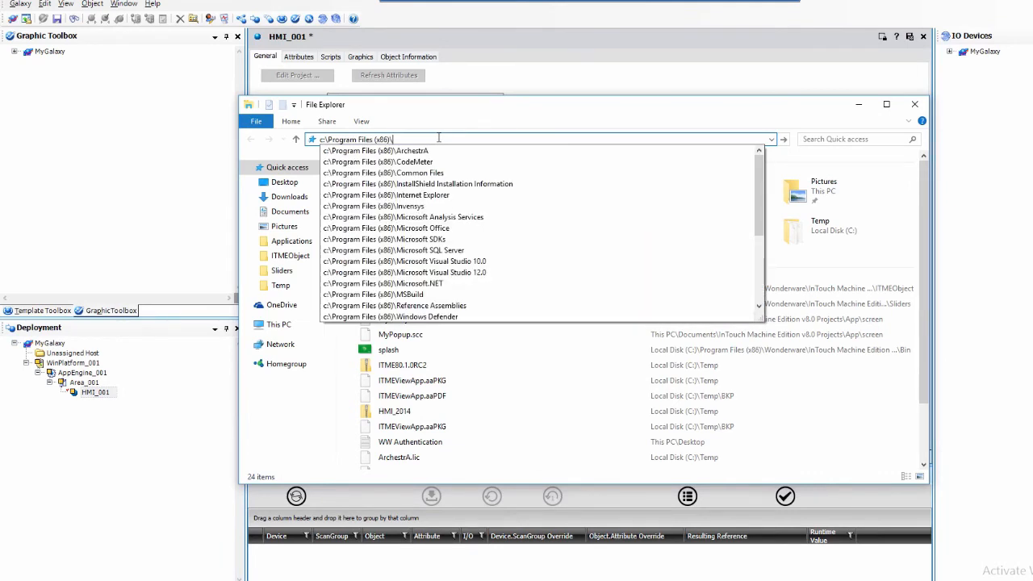
type("won")
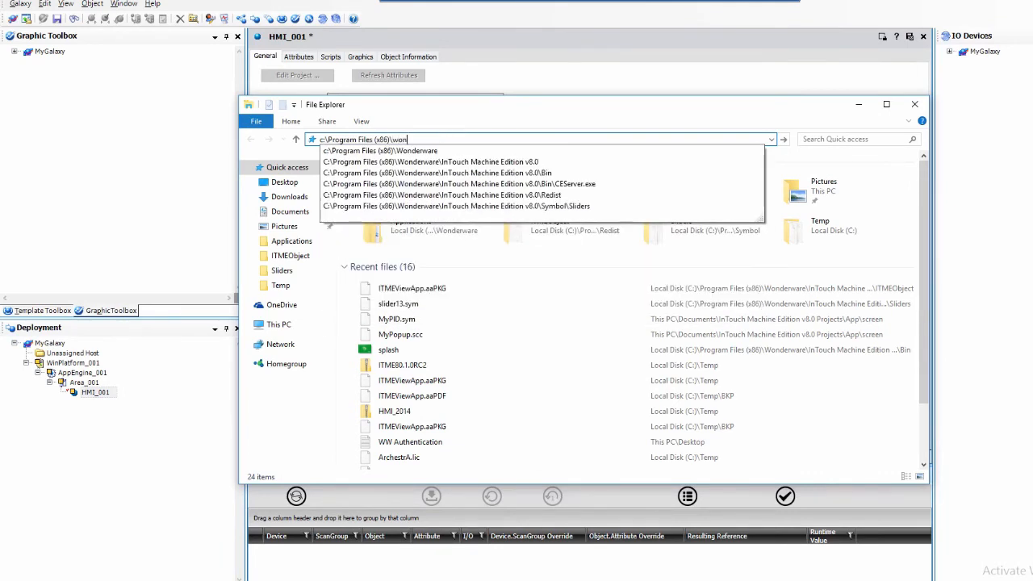
key("Down")
key("Down")
key("Return")
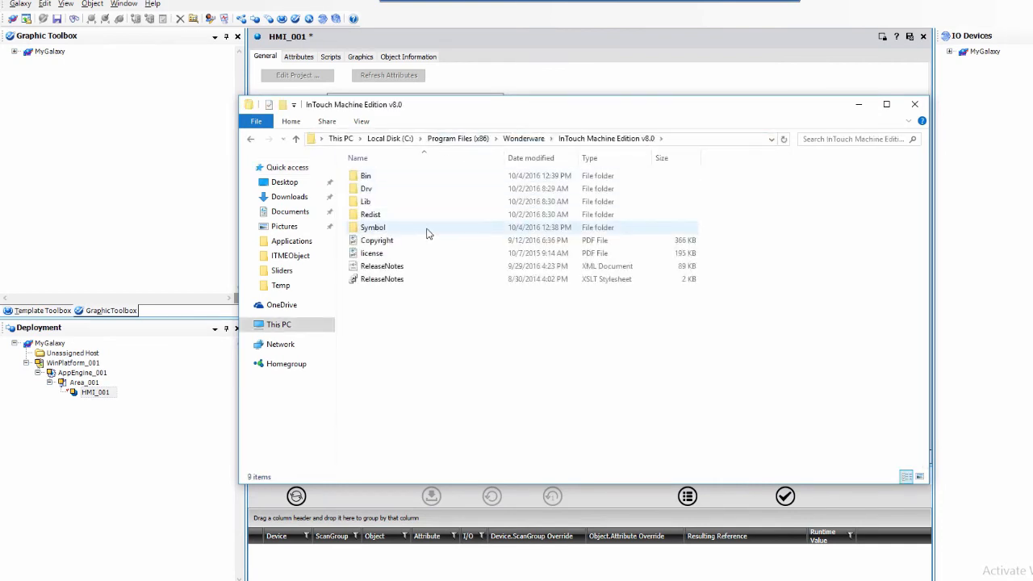
Launch CEServer from the Bin folder and place its Remote Agent window clear of the HMI_001 settings
double_click(381, 176)
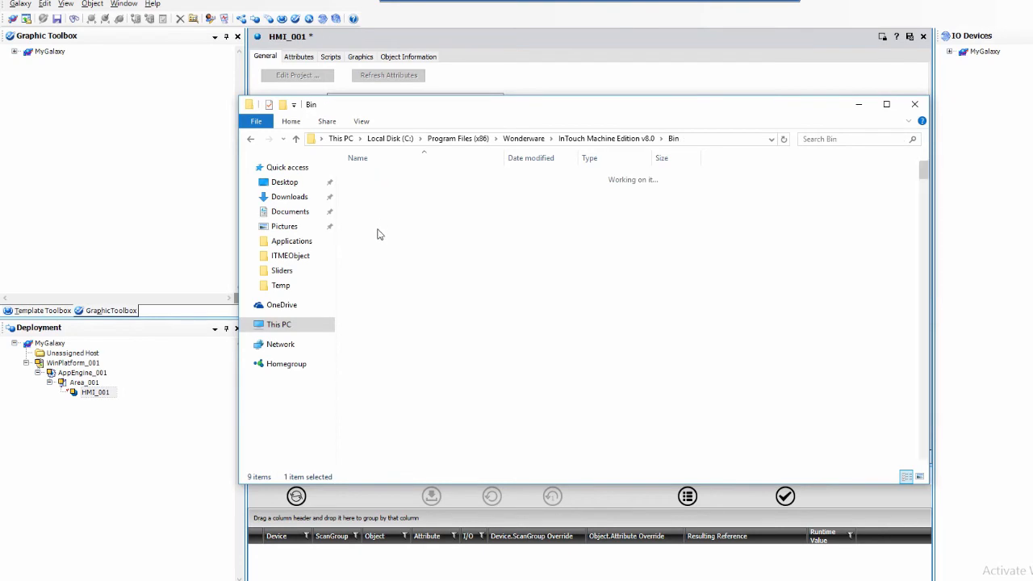
left_click(375, 345)
type("ces")
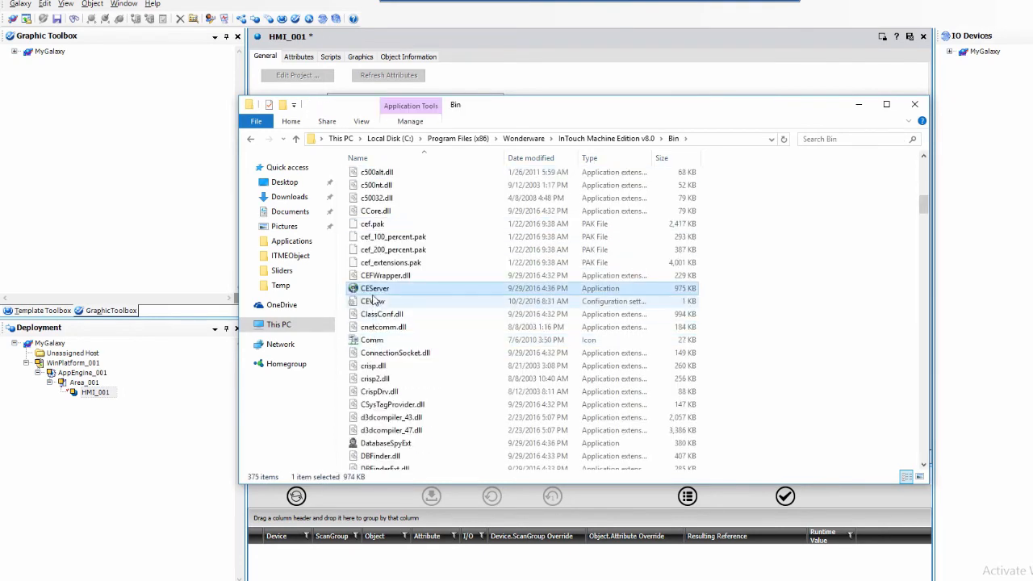
double_click(373, 290)
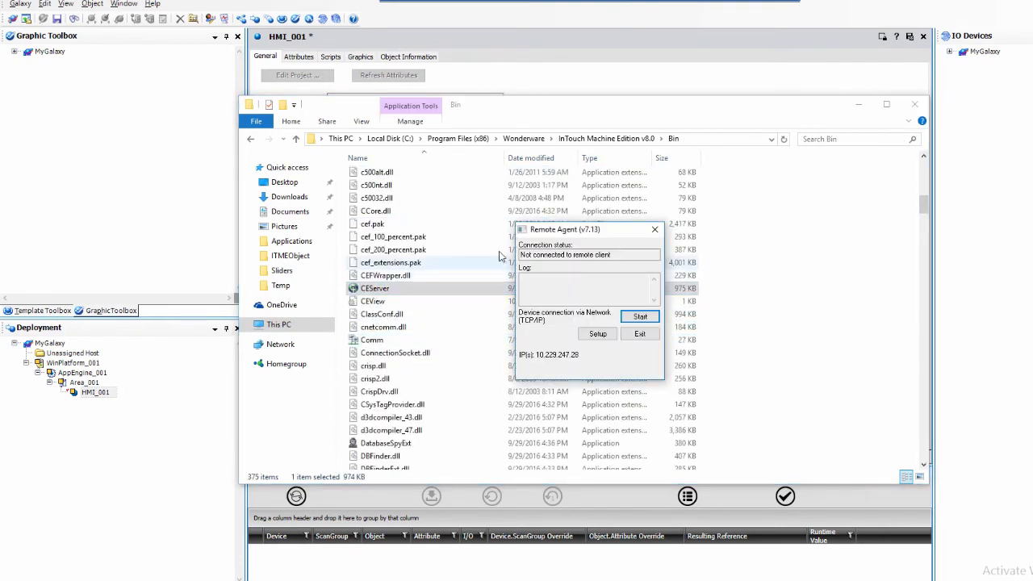
left_click(916, 106)
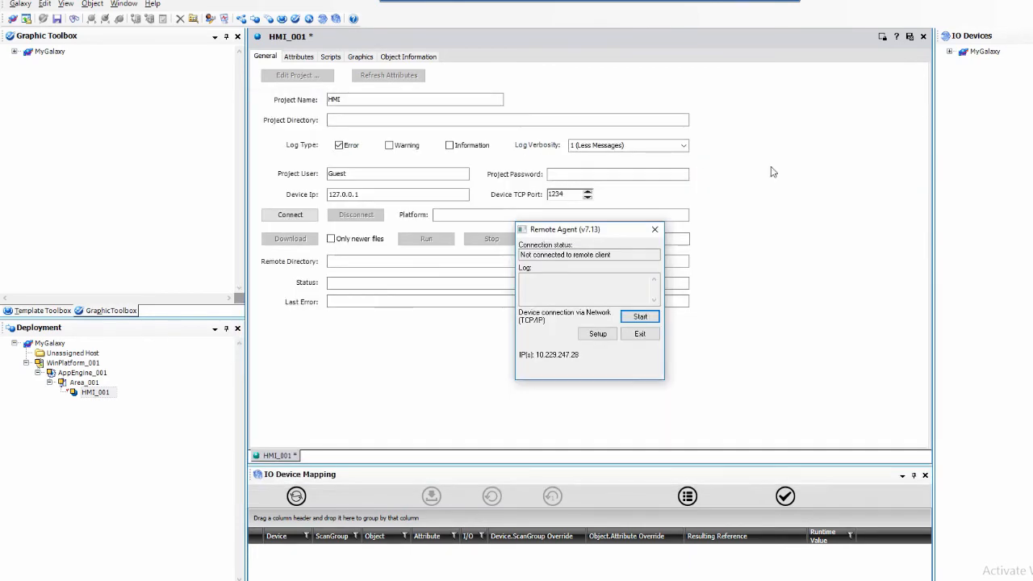
left_click_drag(575, 232, 896, 321)
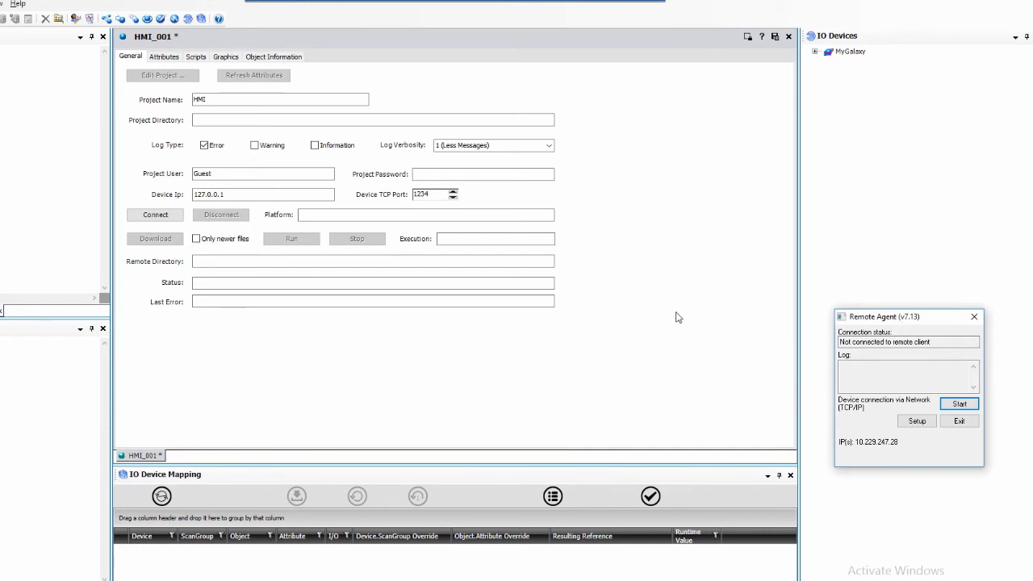
Connect HMI_001 to the remote agent, download the HMI project to it and run the project
left_click(255, 192)
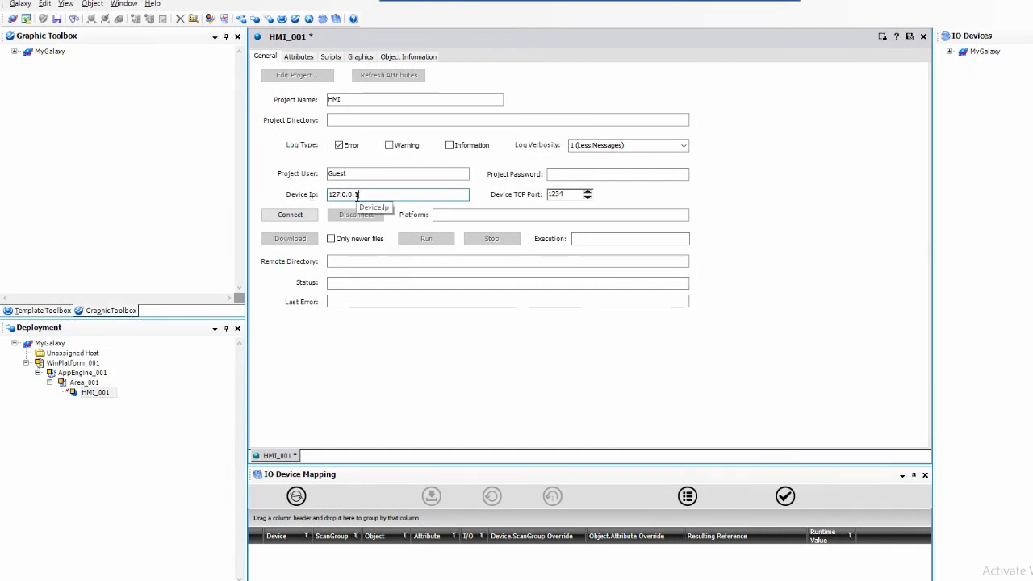
left_click(290, 215)
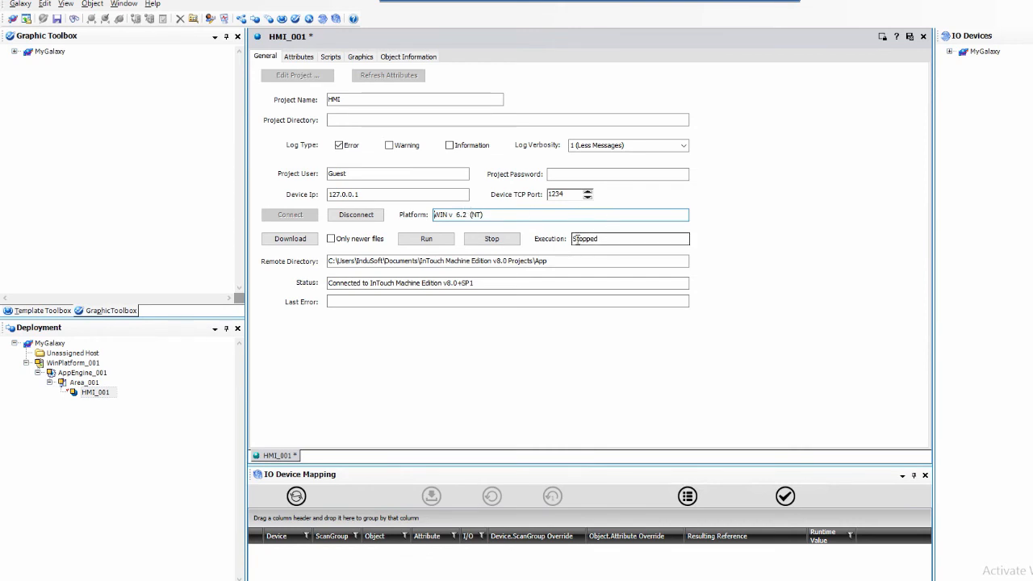
left_click(291, 239)
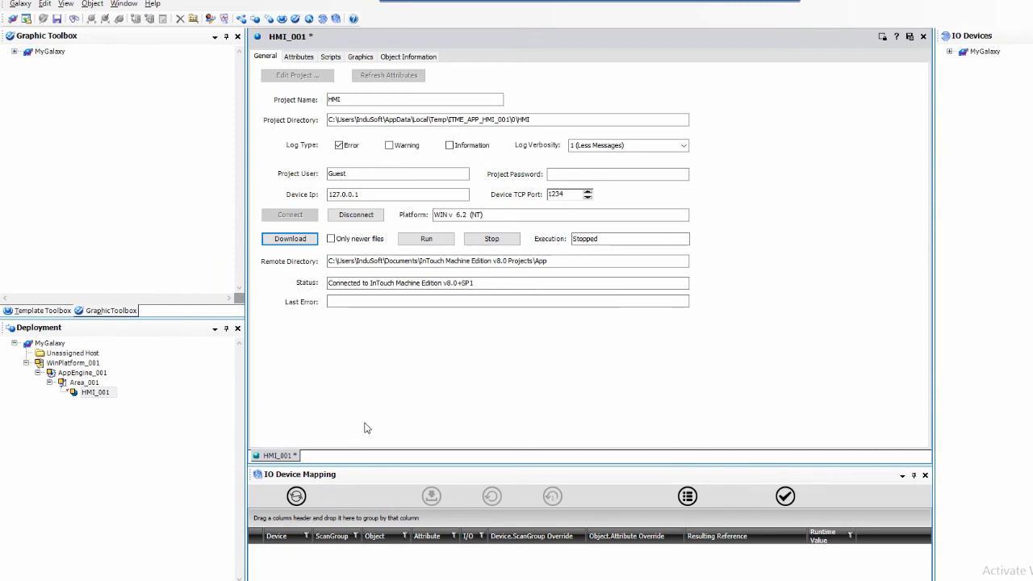
left_click(427, 241)
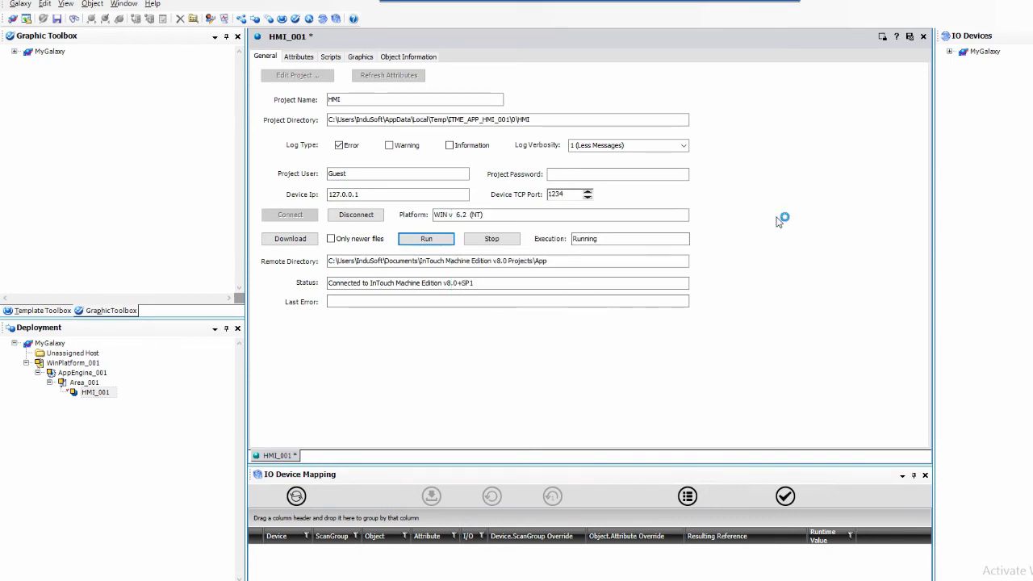
Close the HMI_001 editor, saving its changes and checking it in without a comment
left_click(923, 37)
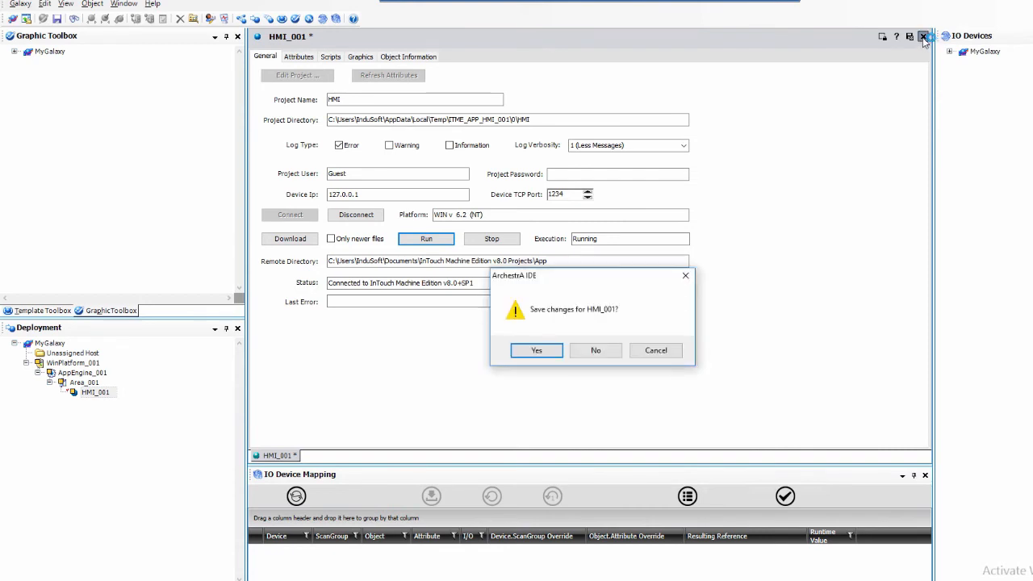
left_click(538, 351)
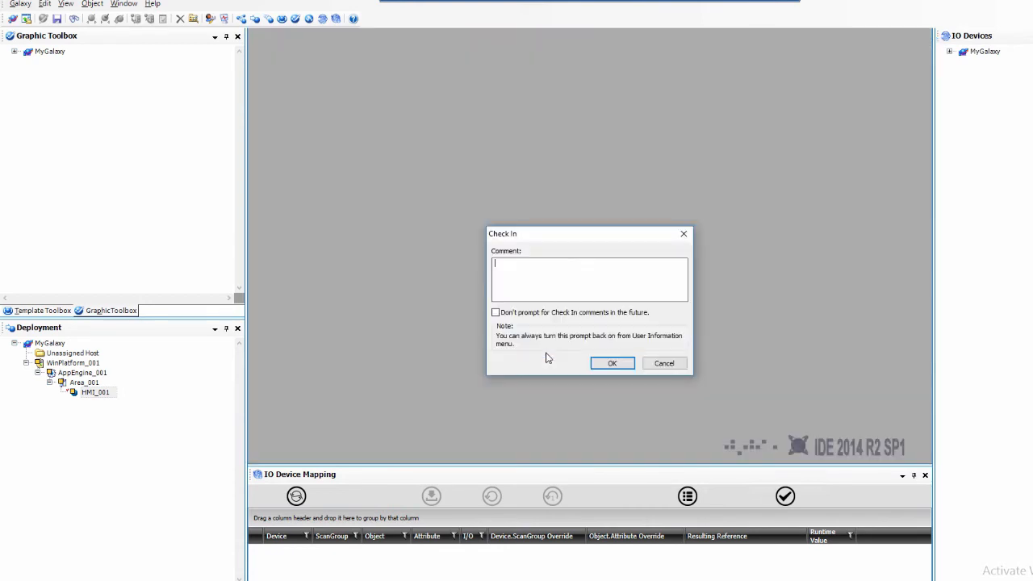
left_click(608, 362)
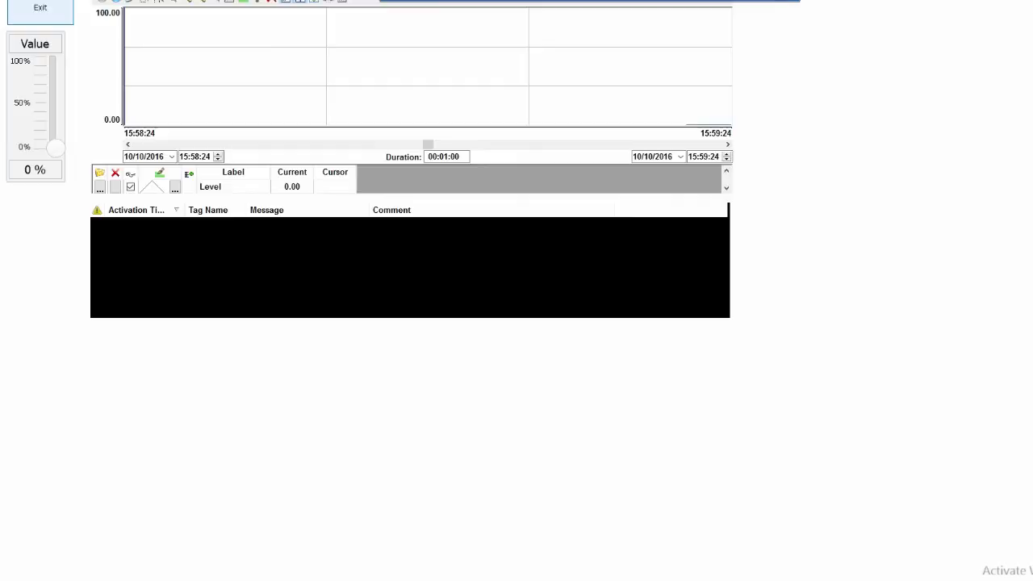
Raise the Value slider in the running HMI project to 44%
left_click_drag(73, 214, 72, 163)
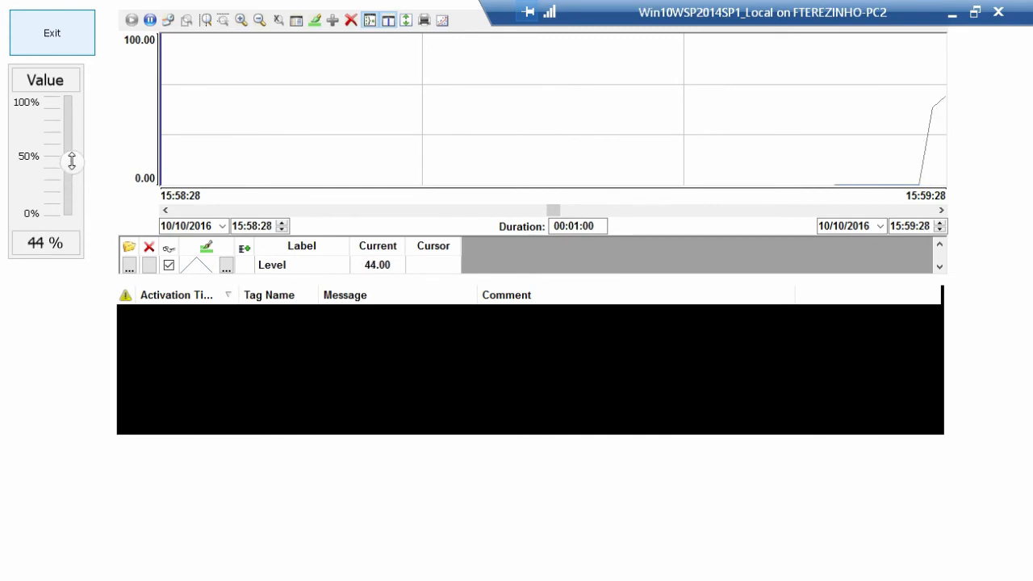
Switch to ArchestrA IDE and deploy WinPlatform_001 with Cascade Deploy and an initial scan state of On Scan
key("alt+Tab")
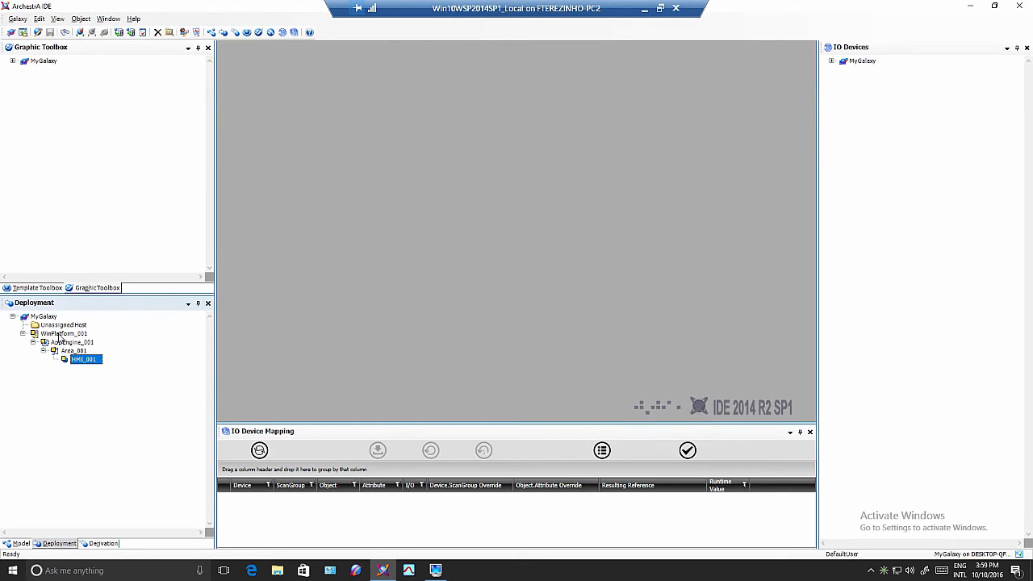
right_click(61, 335)
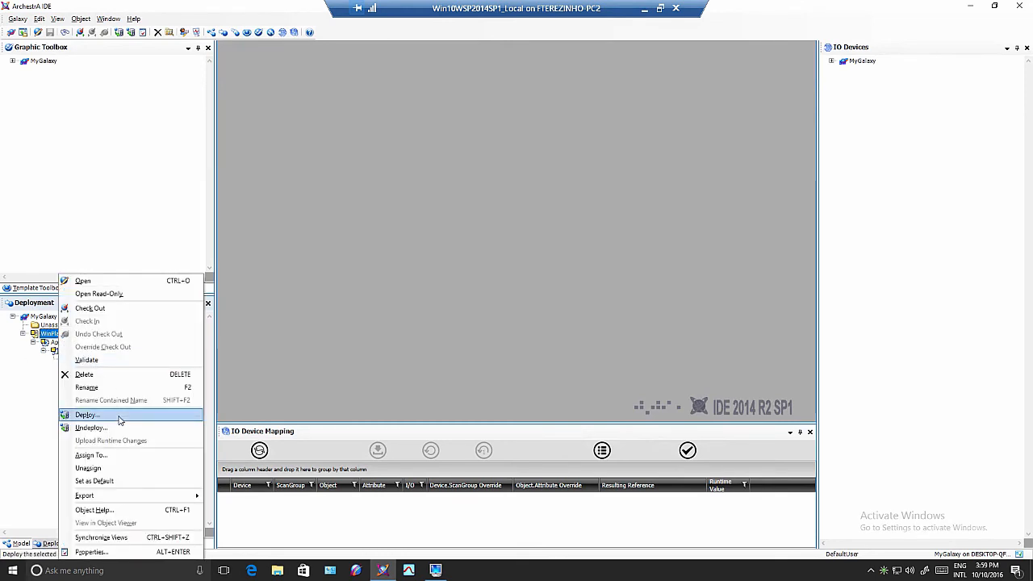
left_click(118, 417)
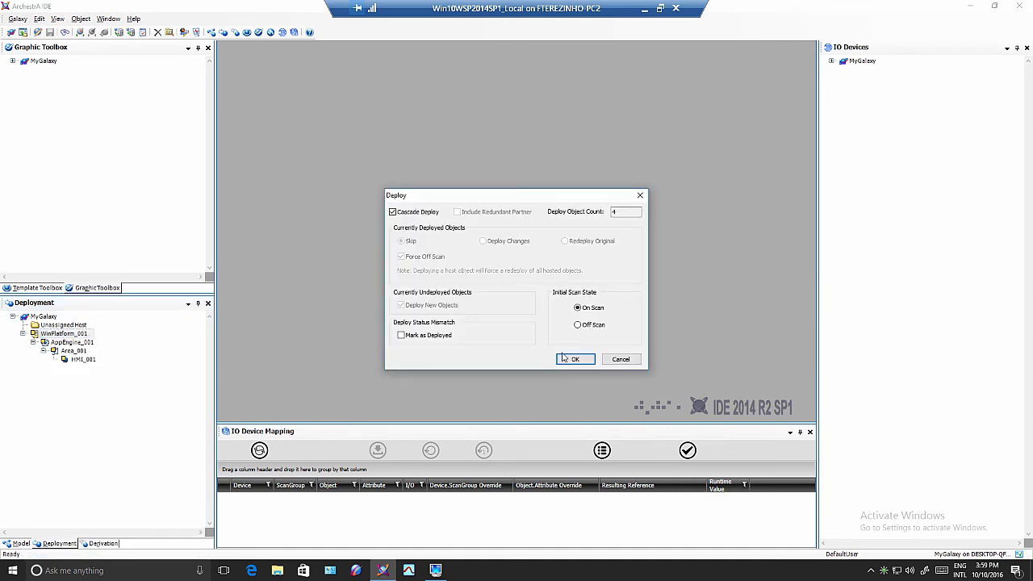
left_click(568, 360)
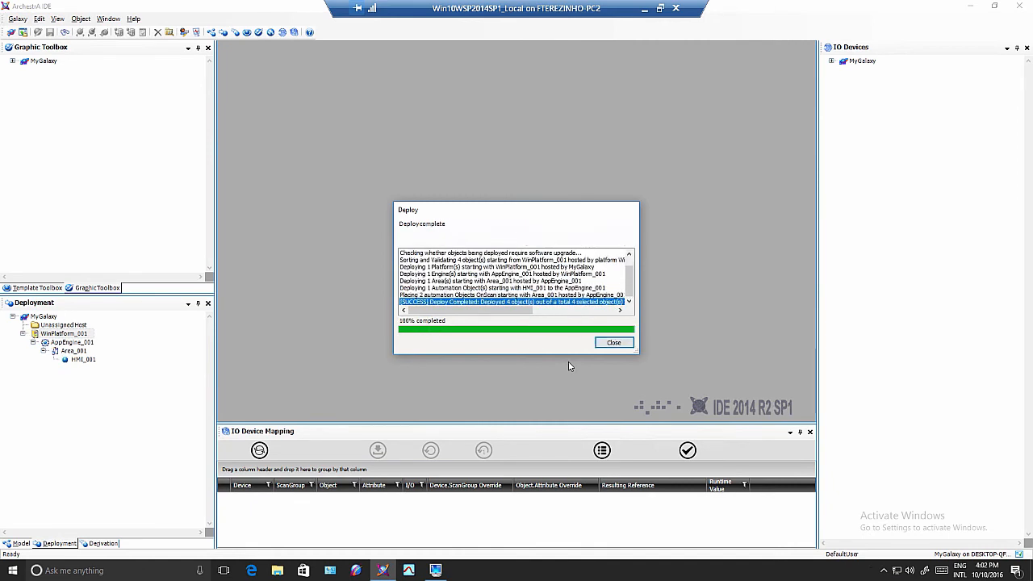
left_click(613, 343)
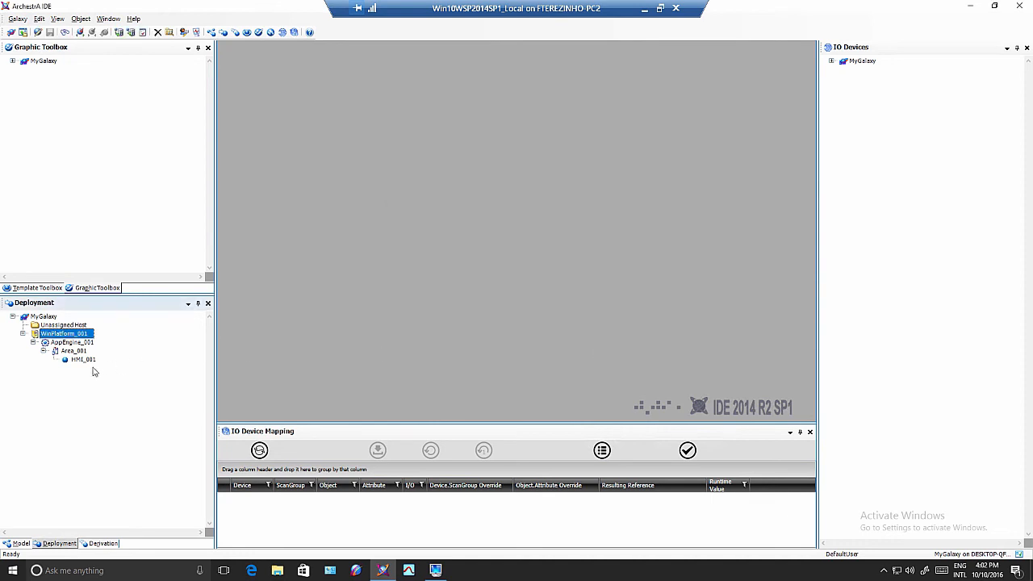
View HMI_001 in Object Viewer and add tag.Level, tag.Level.Hi.Condition.Acked and tag.Level.Hi.Condition.AckMsg to the watch list
right_click(90, 362)
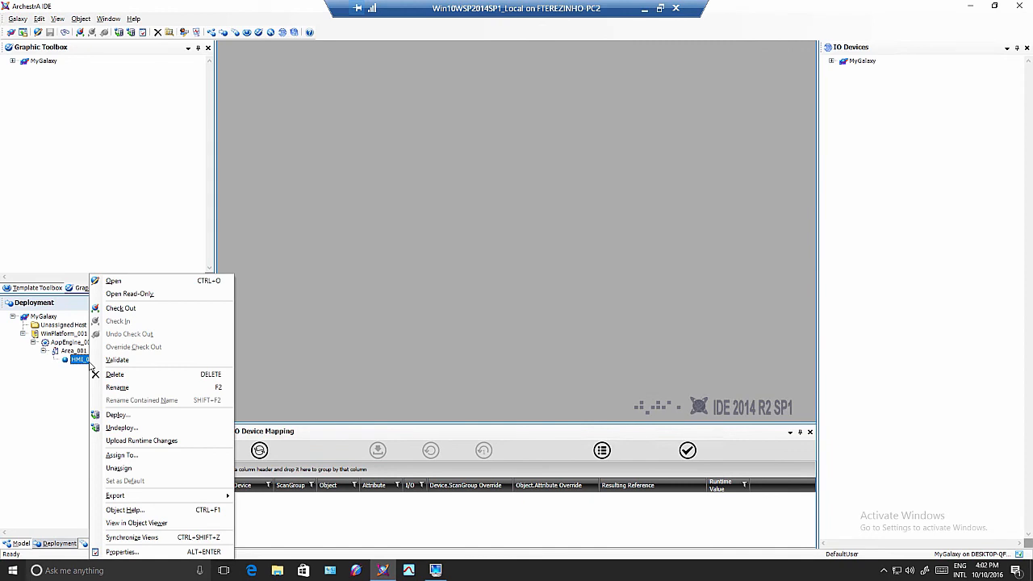
left_click(155, 526)
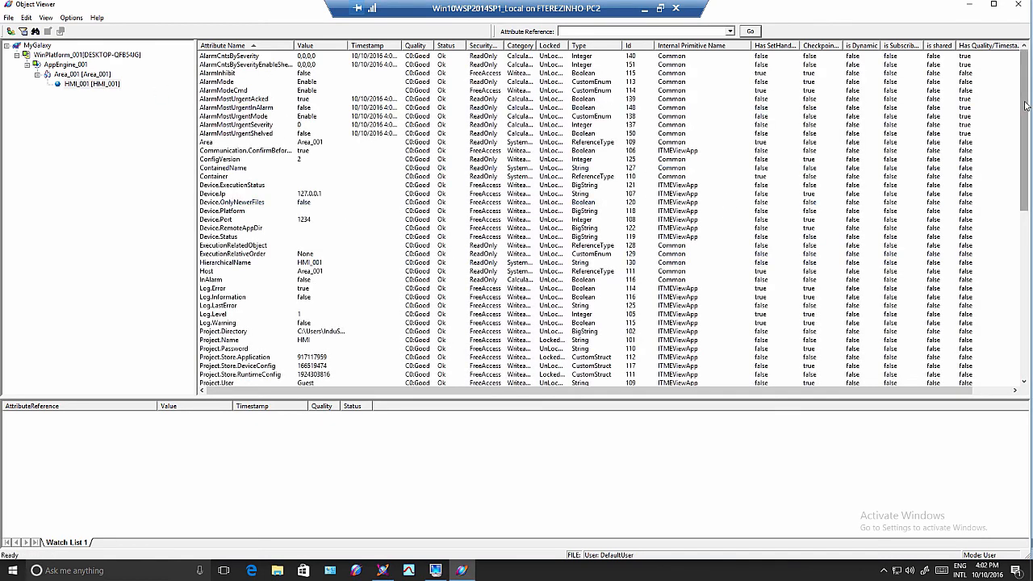
left_click_drag(1025, 105, 1030, 194)
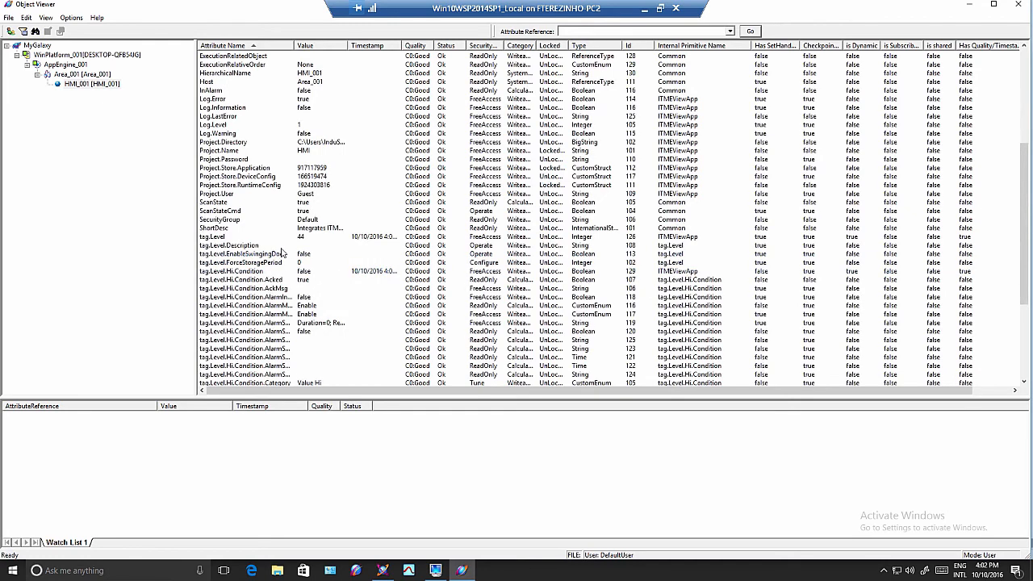
left_click(281, 247)
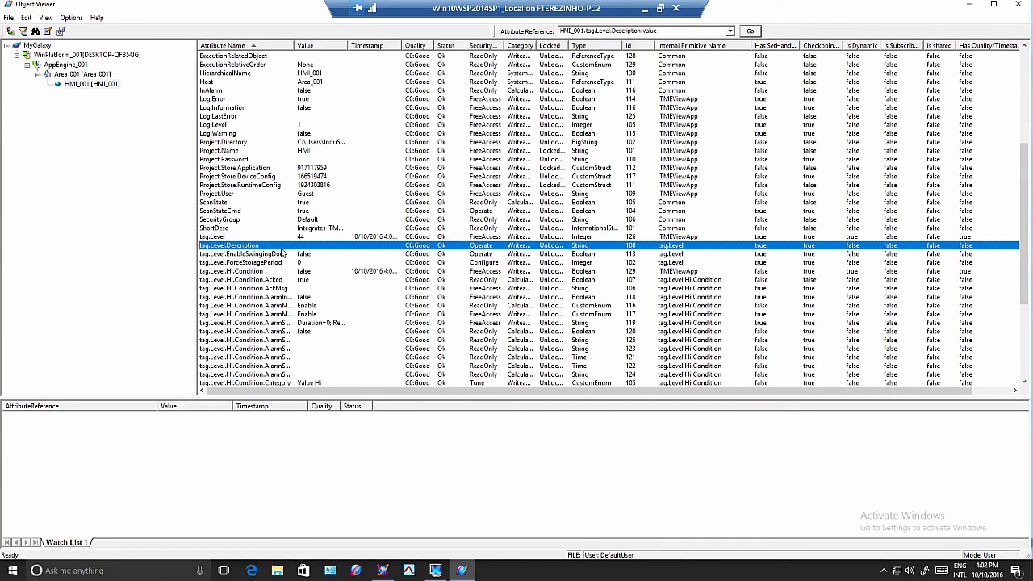
left_click(214, 236)
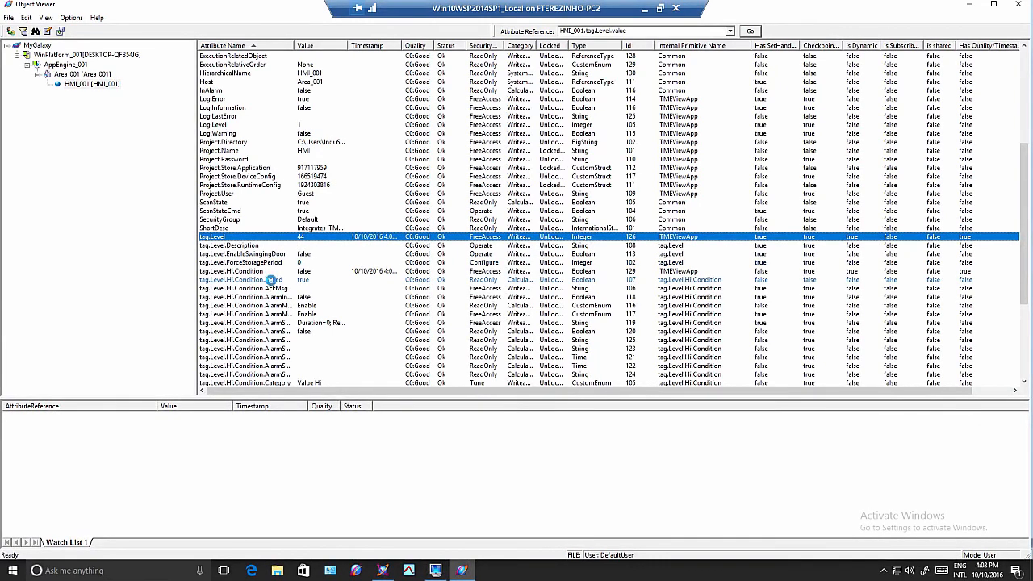
left_click(270, 280)
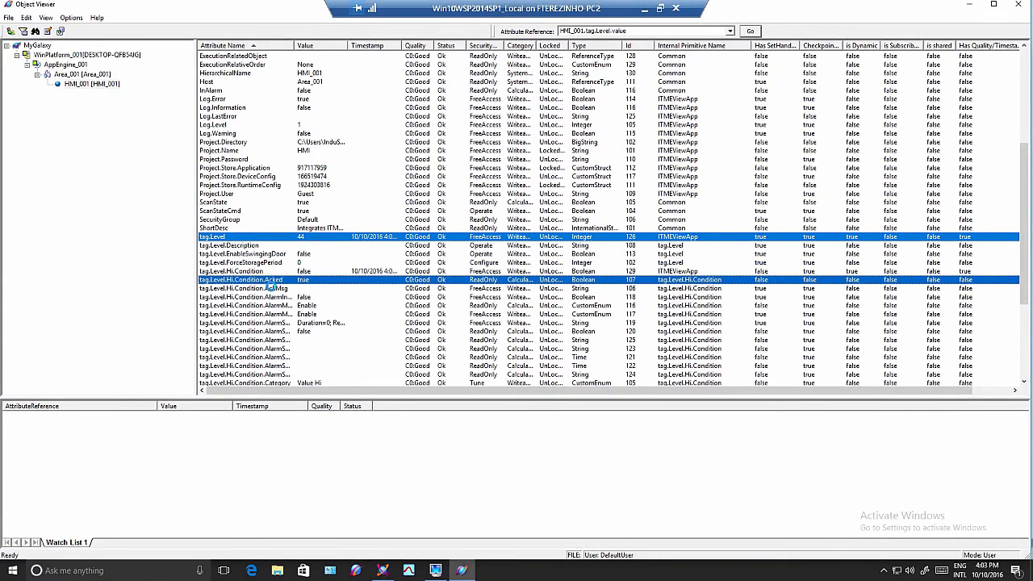
left_click(270, 288, "ctrl")
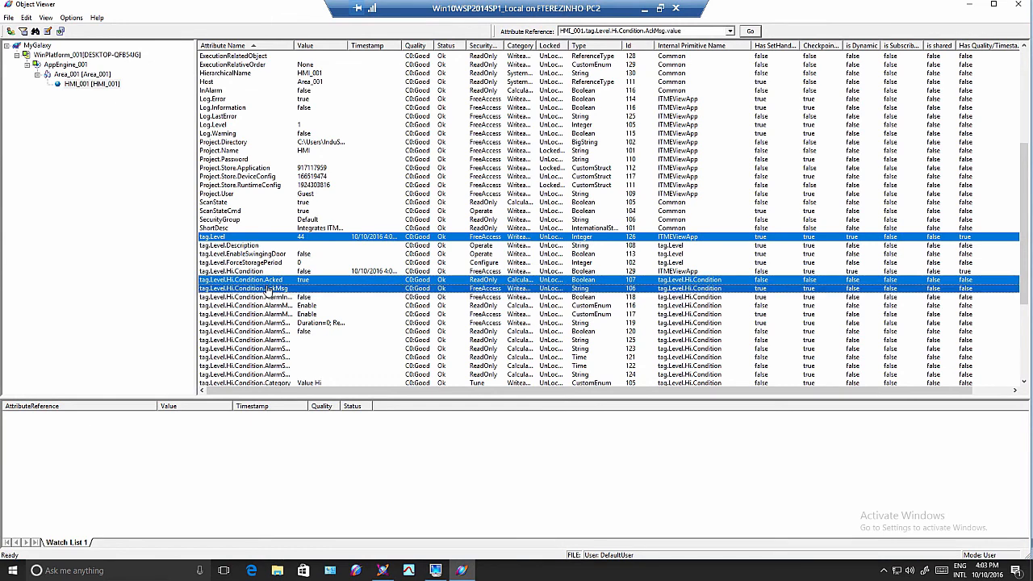
left_click_drag(271, 288, 161, 480)
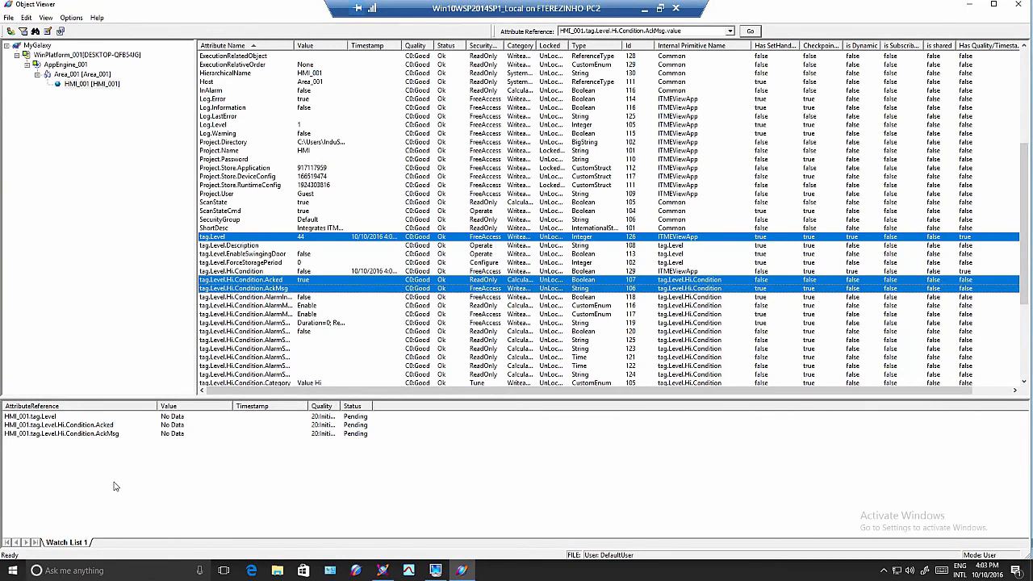
Set the watched HMI_001.tag.Level attribute to 95
double_click(167, 424)
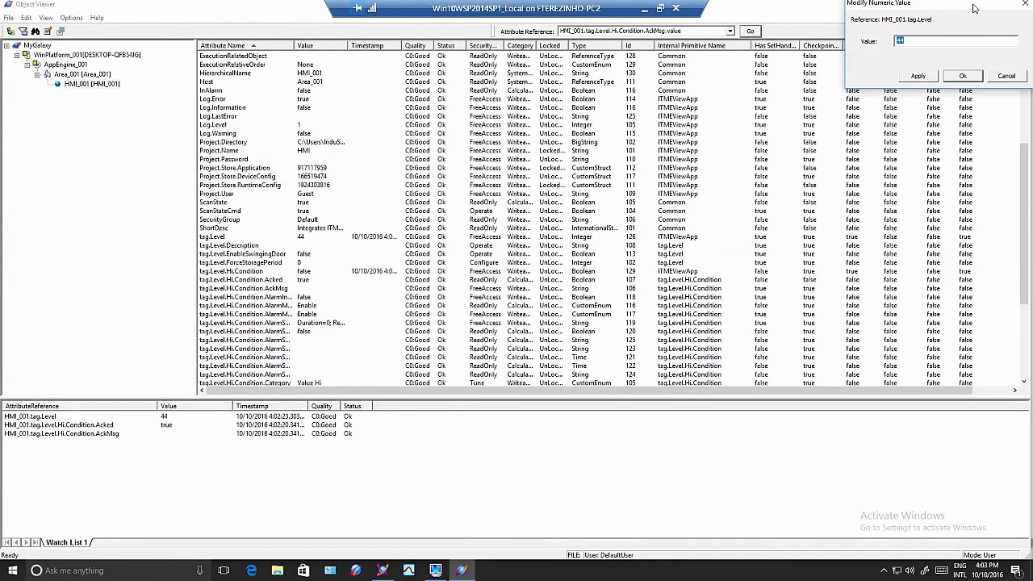
left_click_drag(972, 7, 474, 453)
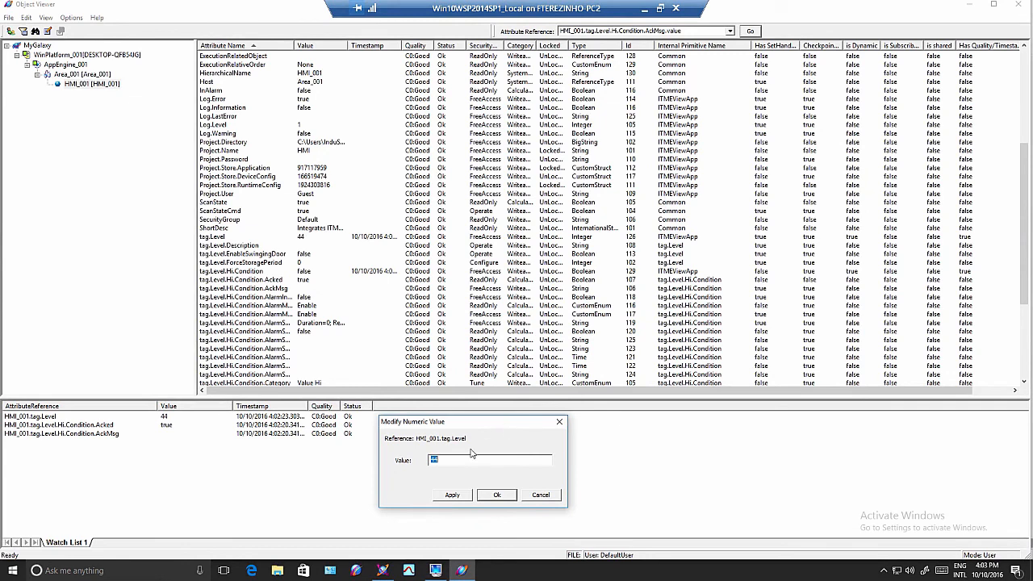
type("95")
key("Return")
Switch to the running project, acknowledge the "Level too high" alarm with the comment "Acked from ITME", and check the watch list in Object Viewer
key("alt+Tab")
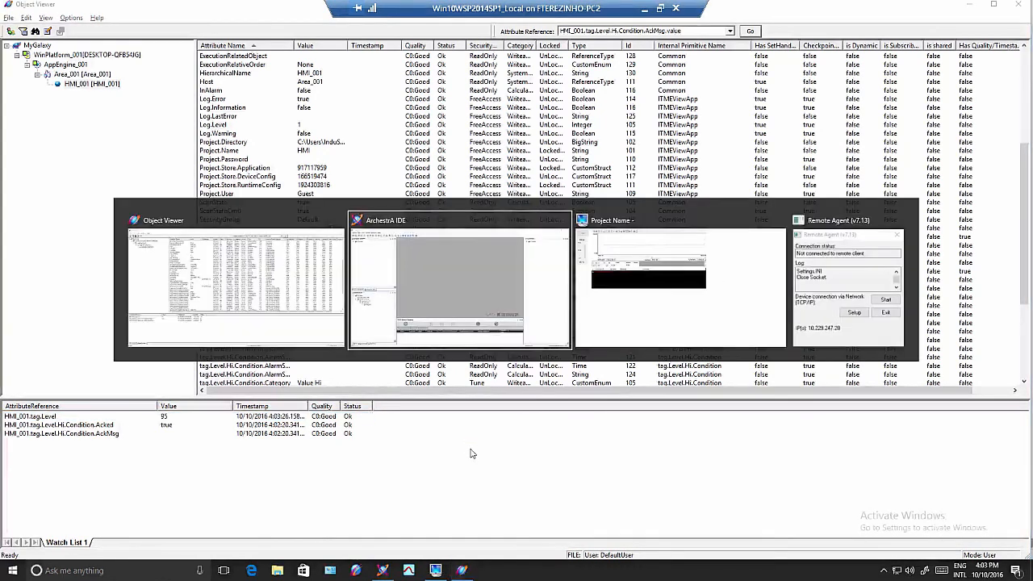
key("alt+Tab")
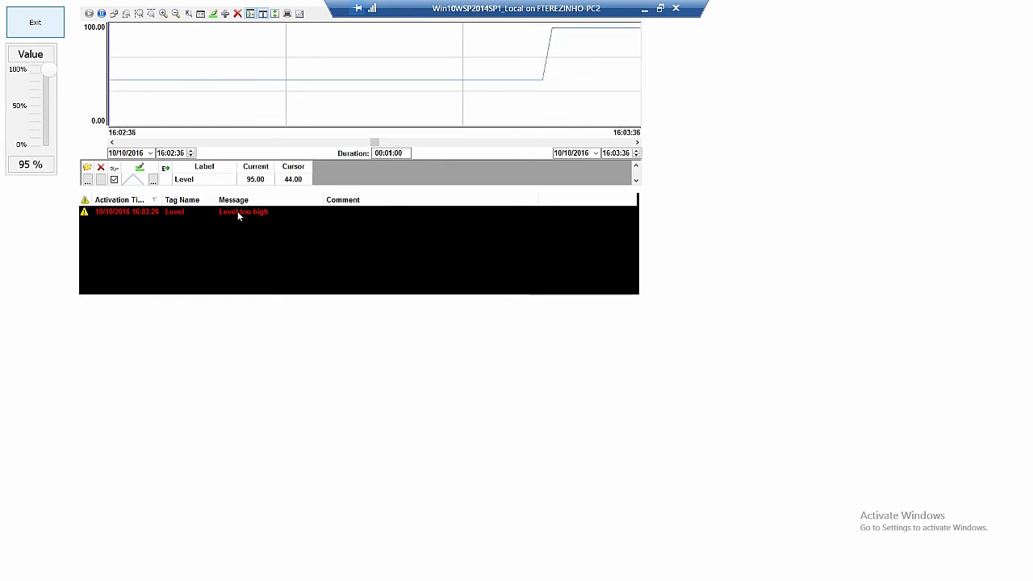
double_click(237, 211)
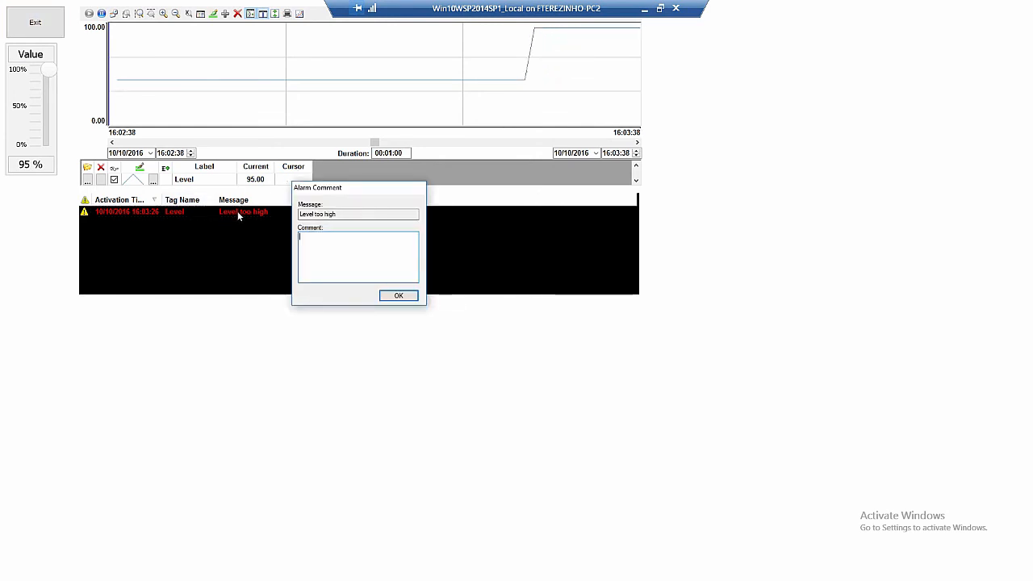
type("Acked from ")
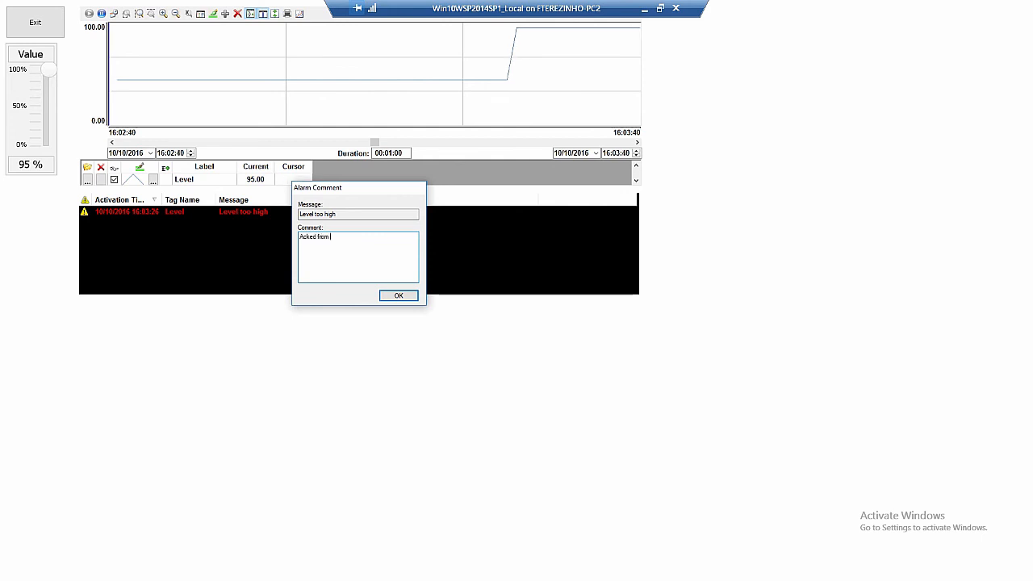
type("ITME")
key("Return")
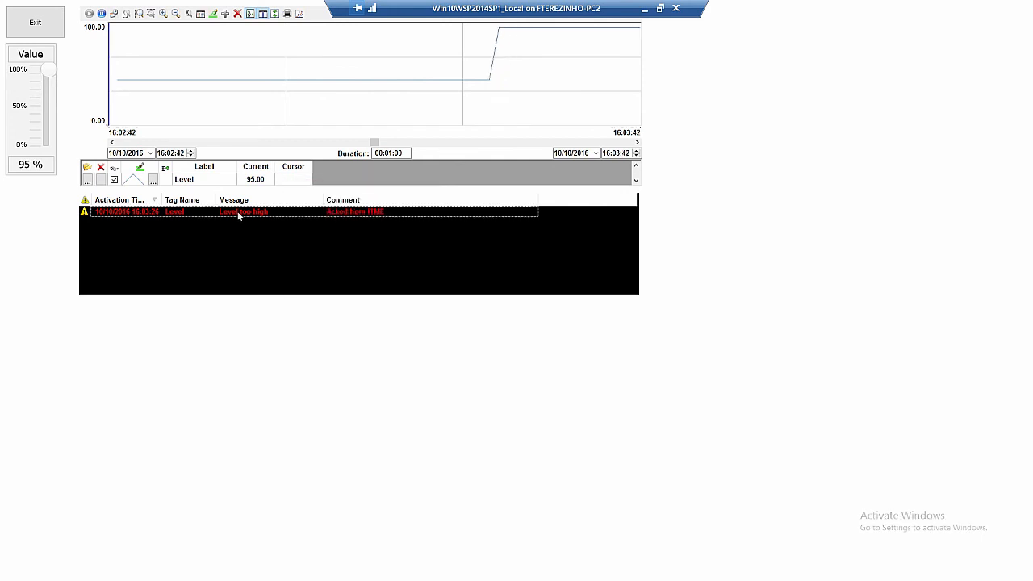
key("alt+Tab")
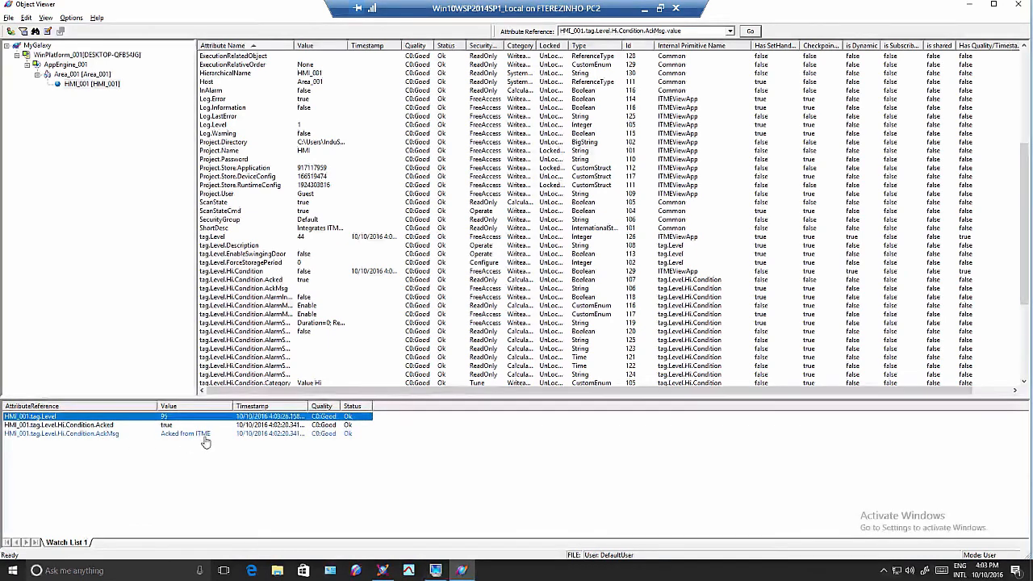
Lower the running project's Value slider to 22% and check the watched level in Object Viewer
key("alt+Tab")
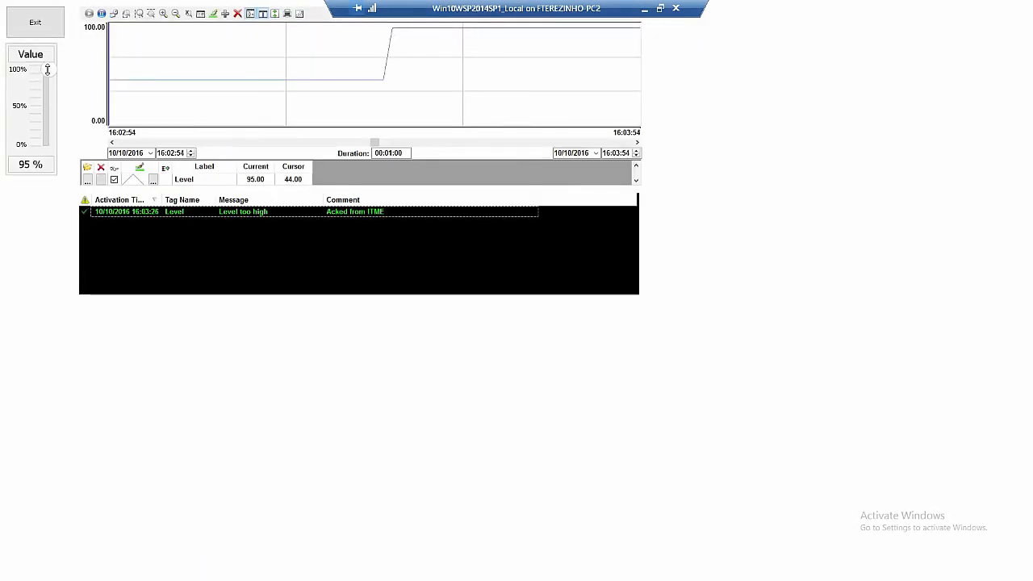
left_click_drag(46, 72, 47, 127)
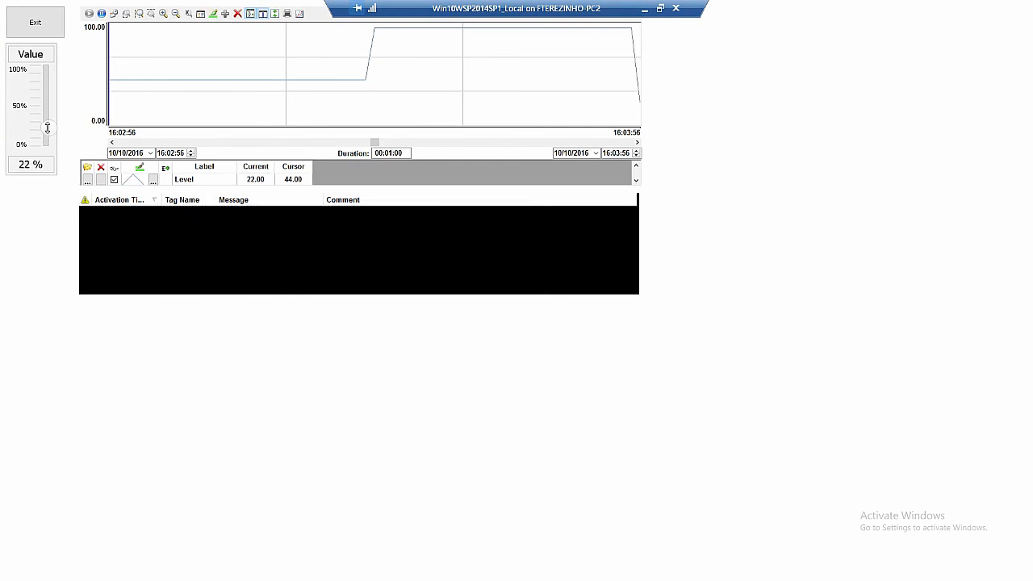
key("alt+Tab")
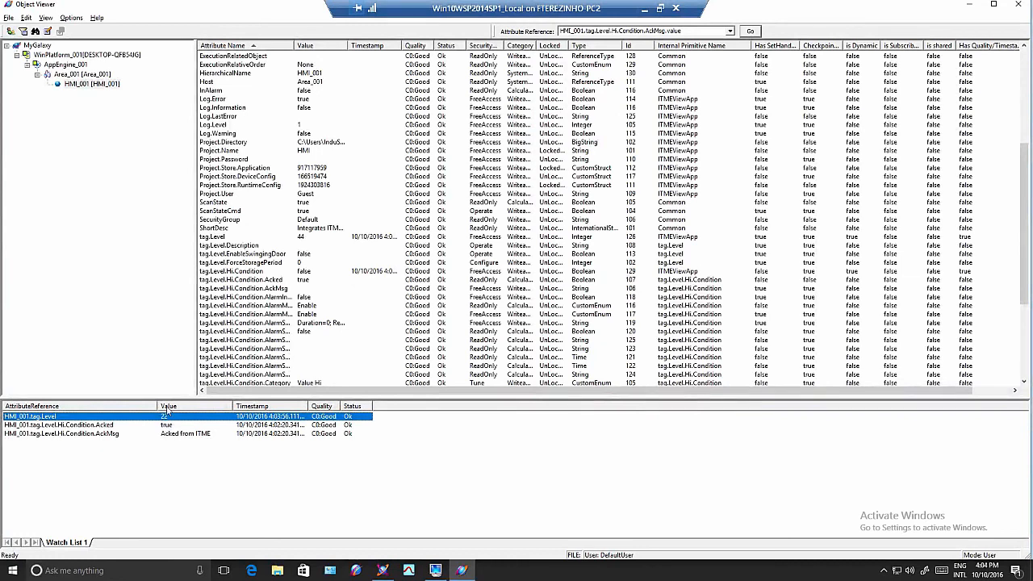
Raise the running project's Value slider to 100% and check the alarm attributes in Object Viewer
key("alt+Tab")
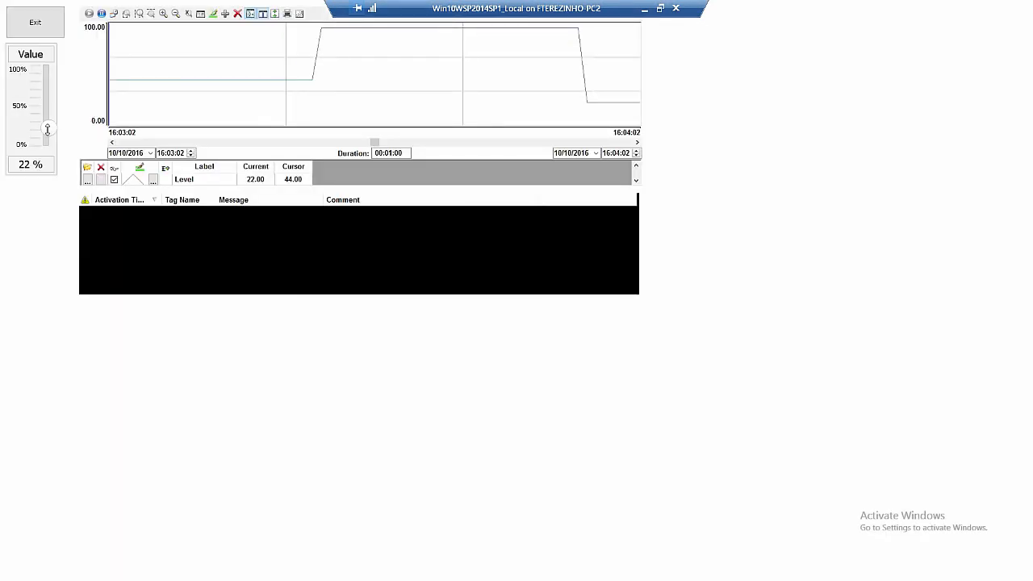
left_click_drag(49, 128, 41, 61)
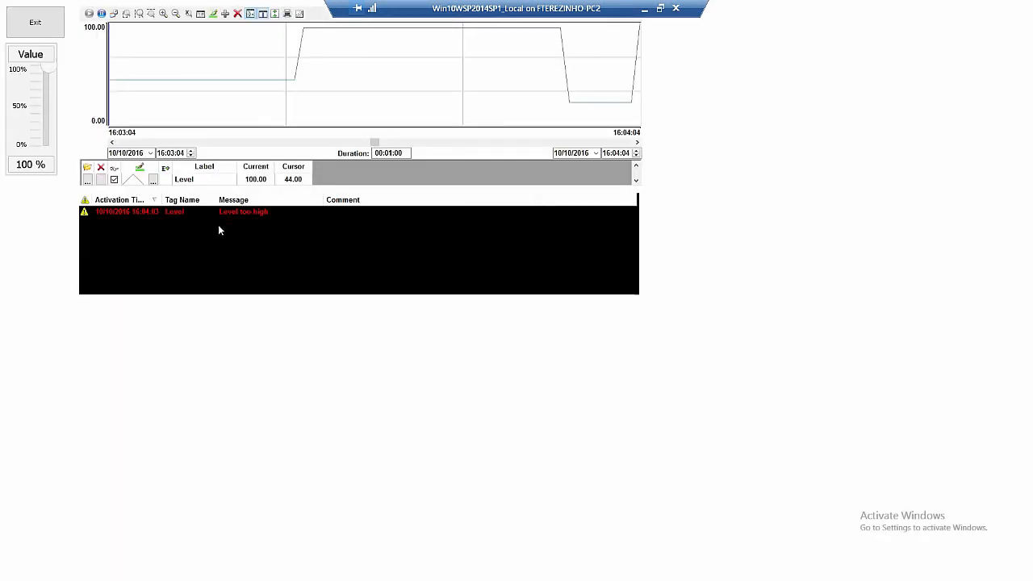
key("alt+Tab")
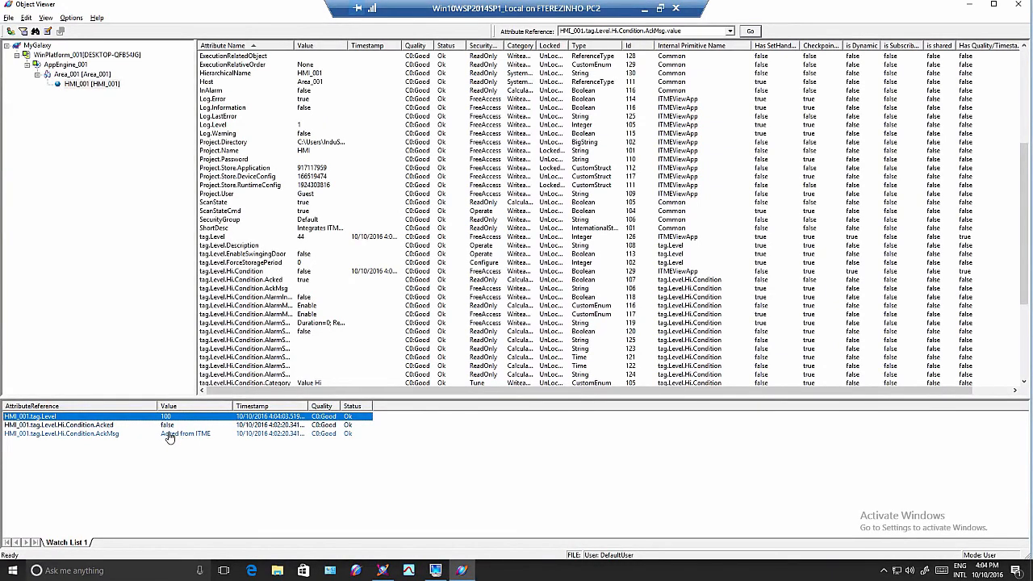
Acknowledge the high level alarm by setting the watched AckMsg attribute to "Acked by WSP", and check the alarm comment in the running project
double_click(172, 435)
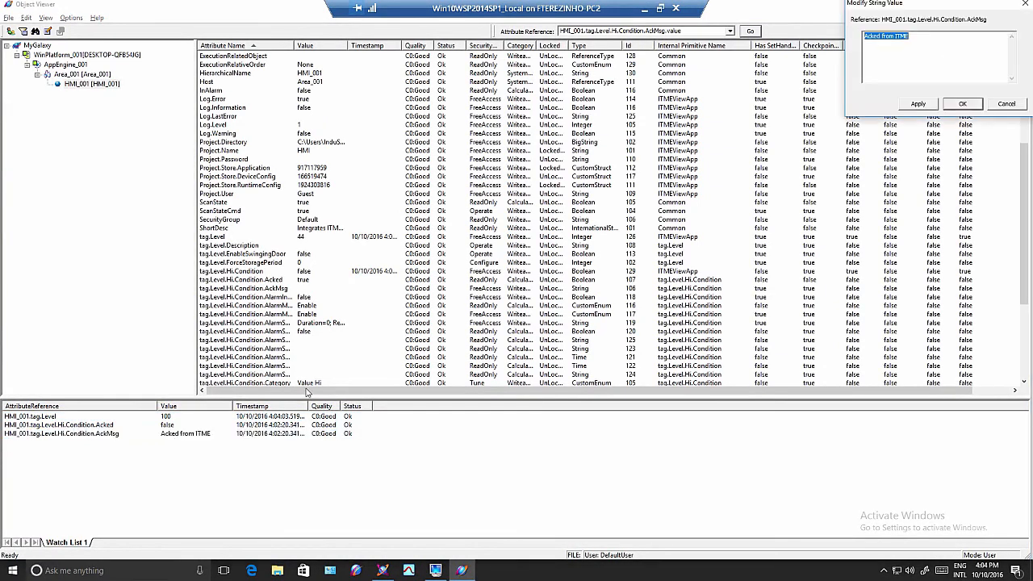
type("Acked by WSP")
key("Return")
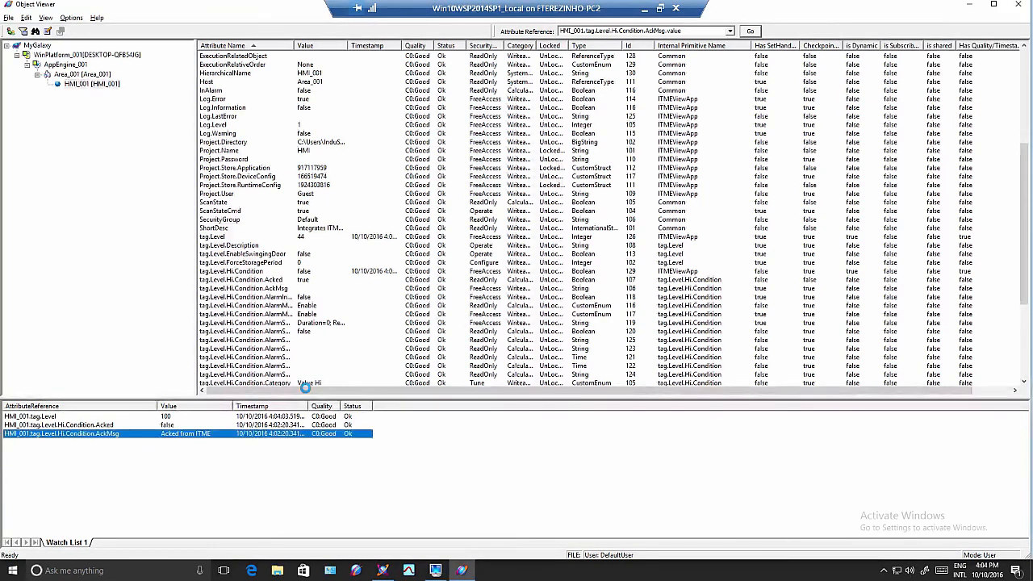
key("alt+Tab")
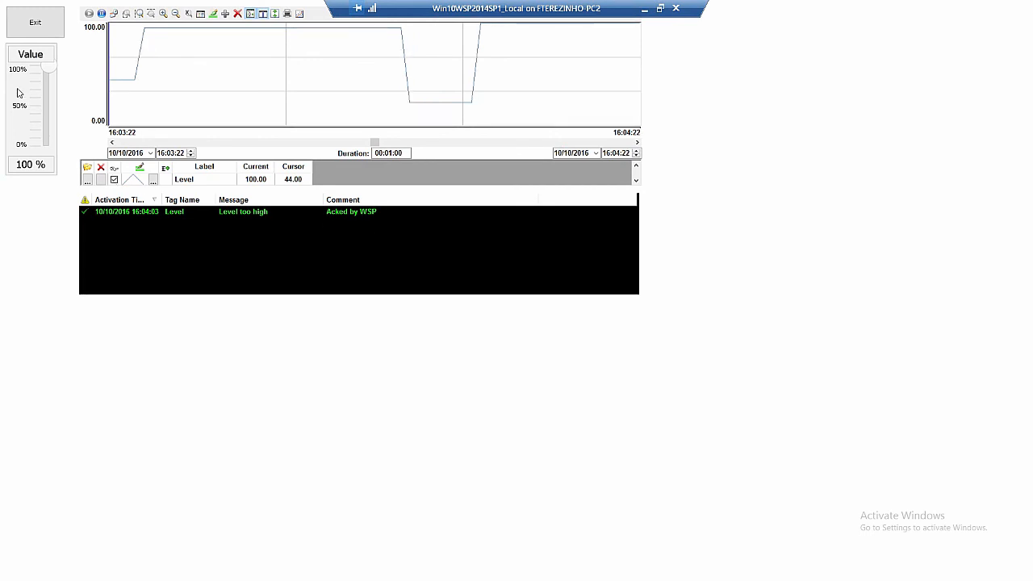
Lower the running project's Value slider to 51% and check the watched attributes in Object Viewer
left_click_drag(46, 70, 47, 104)
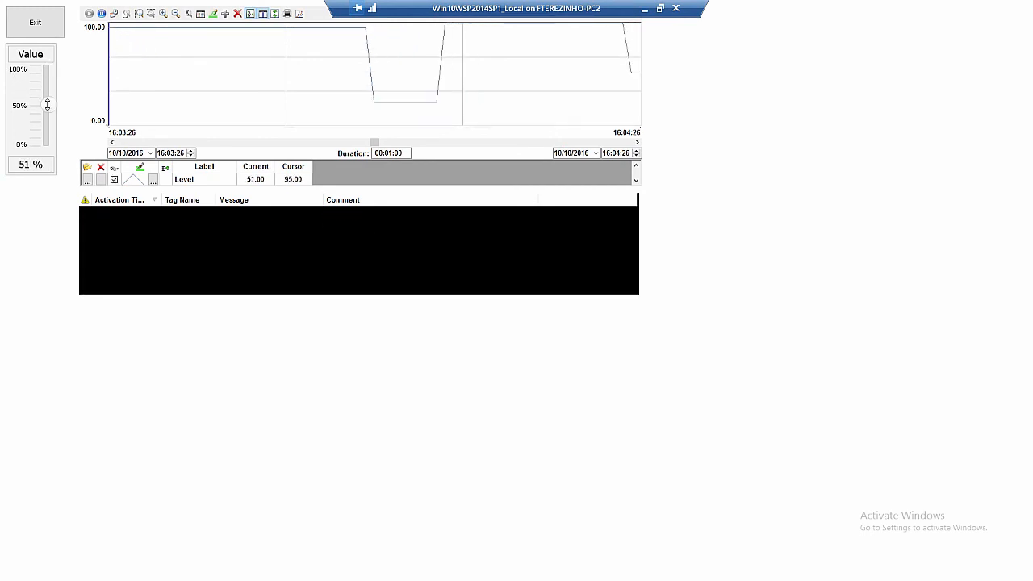
key("alt+Tab")
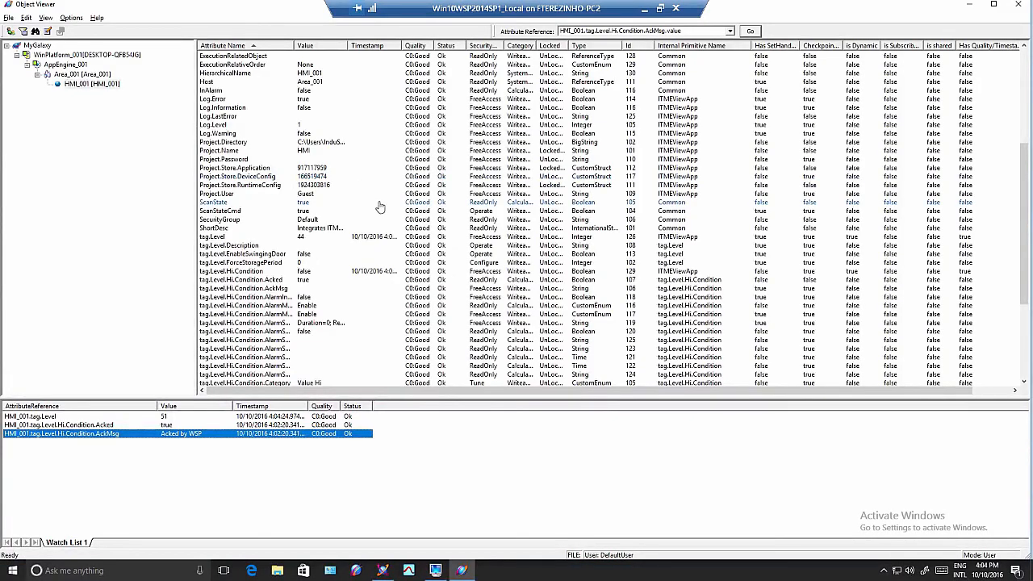
Switch to Trend and plot the HMI_001.tag.Level history from the HMI_001 object under MyGalaxy's Area_001
left_click(408, 571)
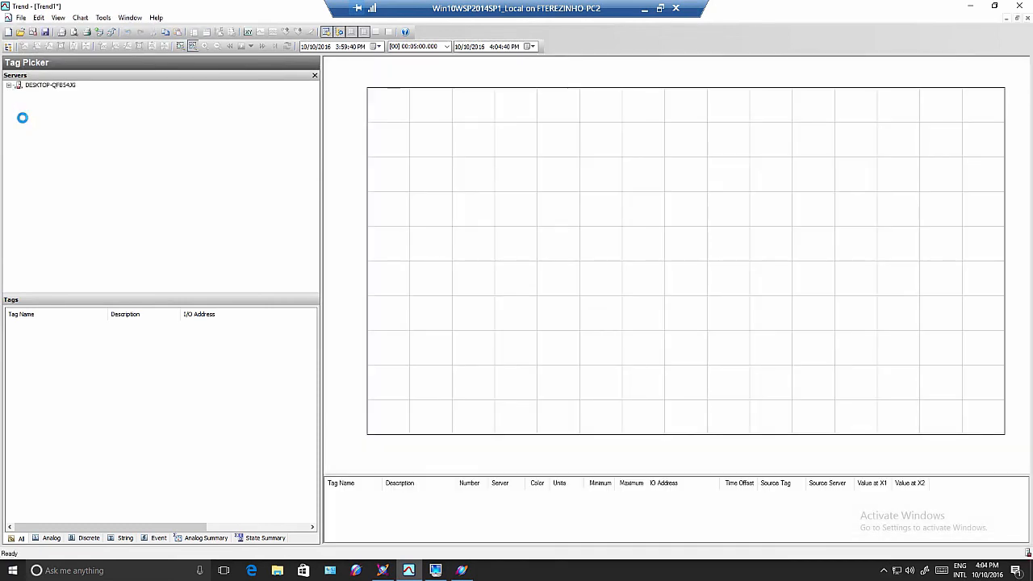
left_click(19, 94)
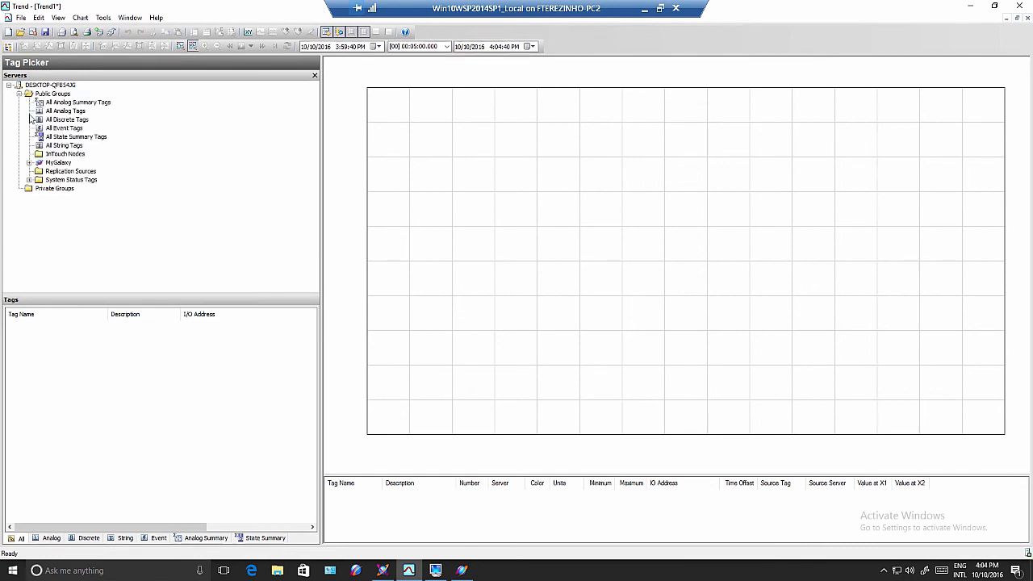
left_click(30, 162)
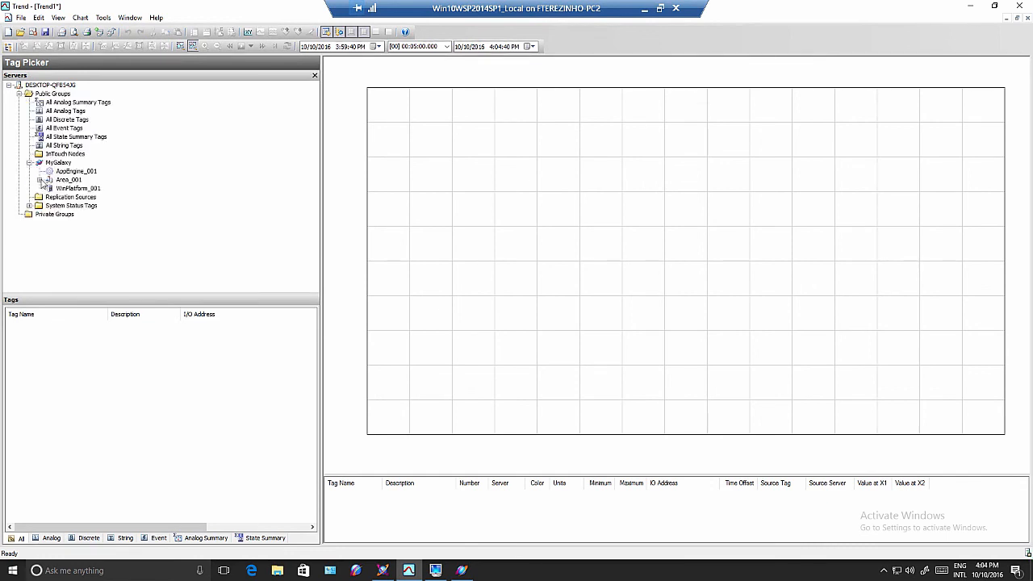
left_click(39, 181)
left_click(71, 188)
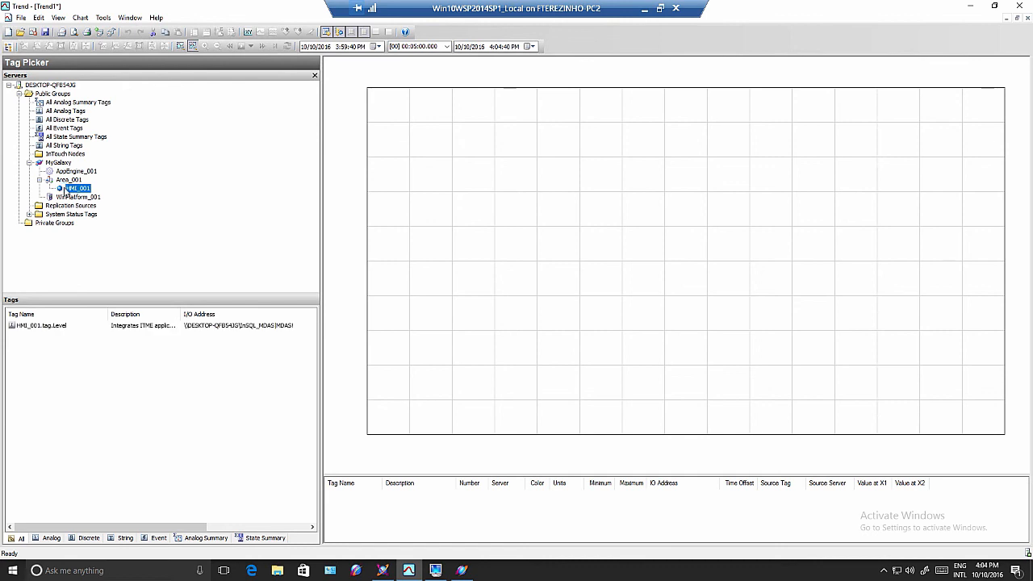
left_click_drag(38, 326, 409, 521)
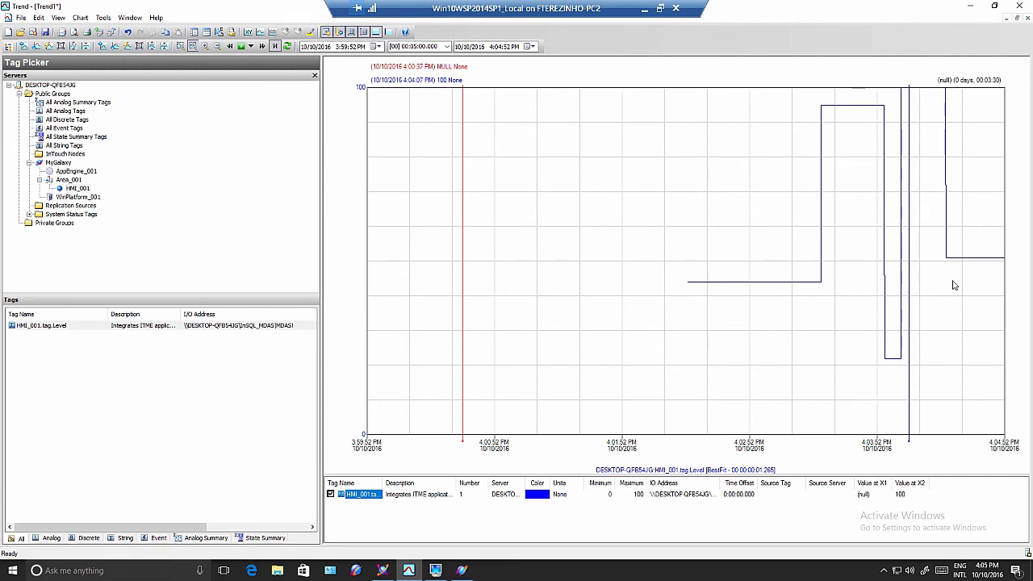
Close Object Viewer and return to the ArchestrA IDE
key("alt+Tab")
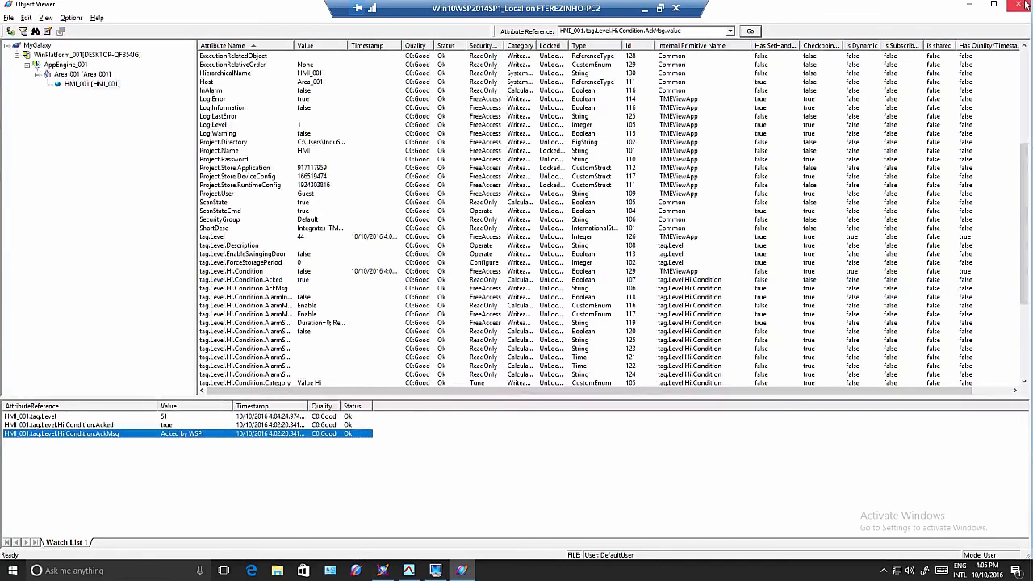
left_click(1019, 6)
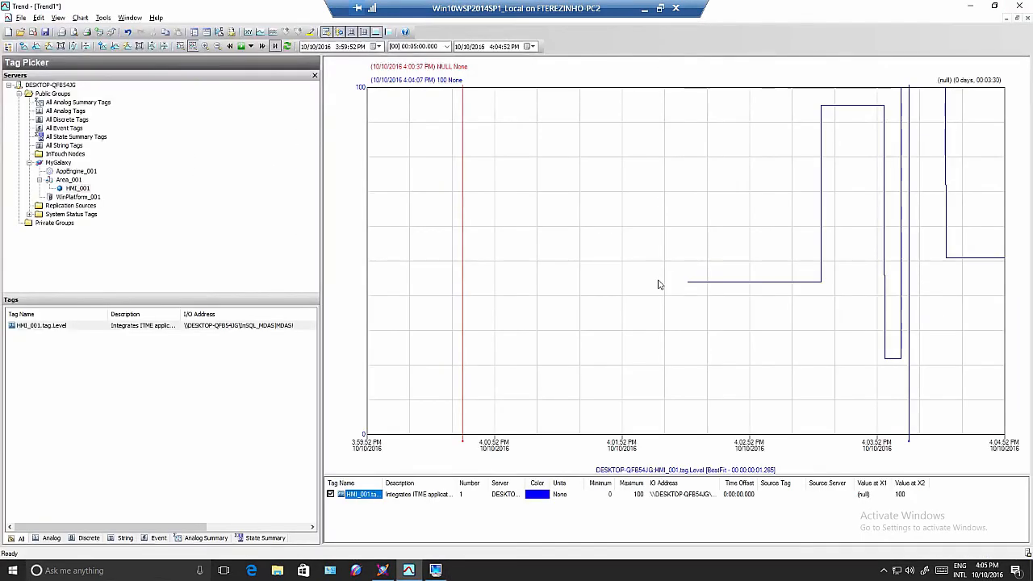
key("alt+Tab")
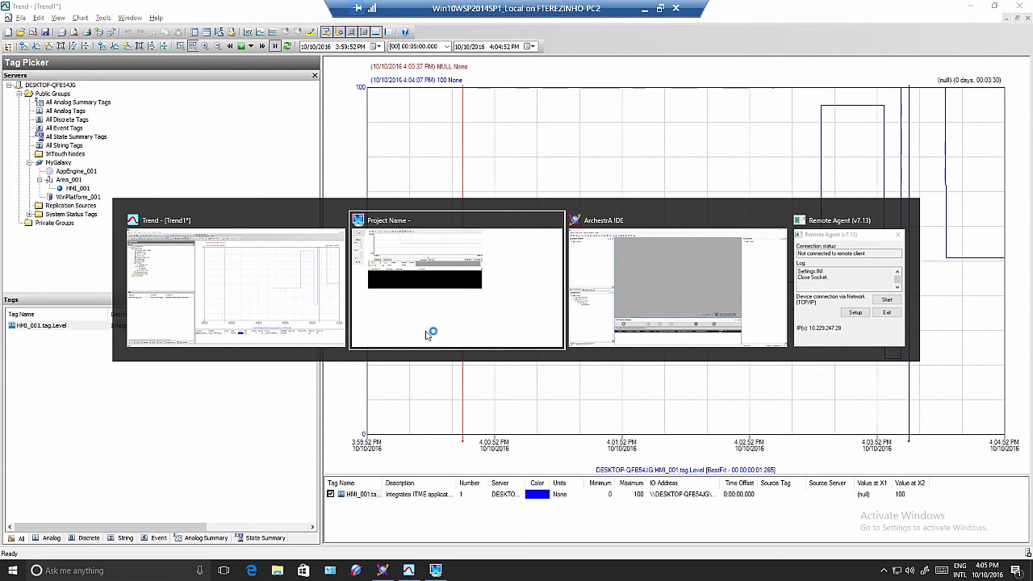
key("alt+Tab")
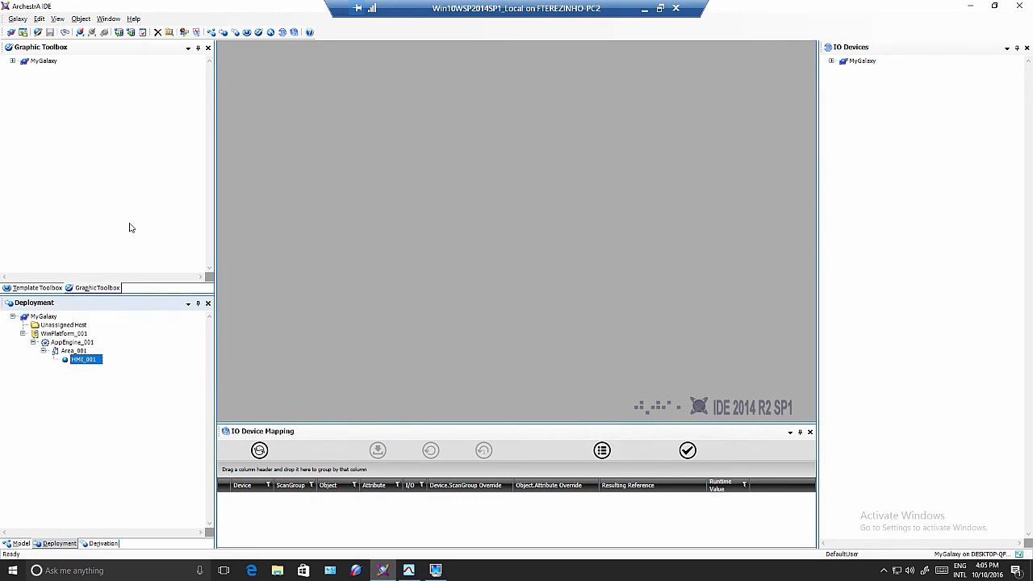
key("alt+Tab")
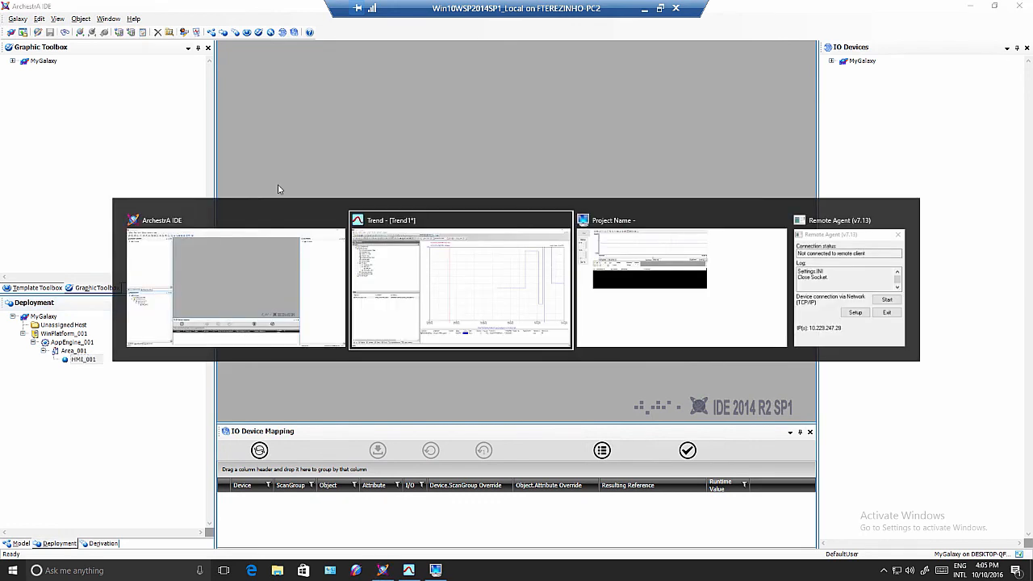
key("alt+shift+Tab")
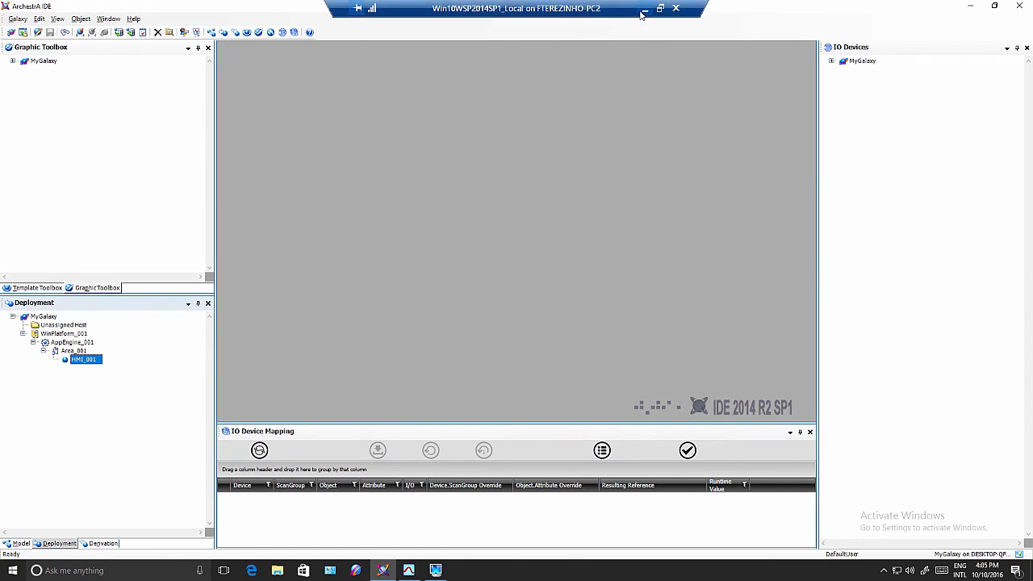
left_click(642, 10)
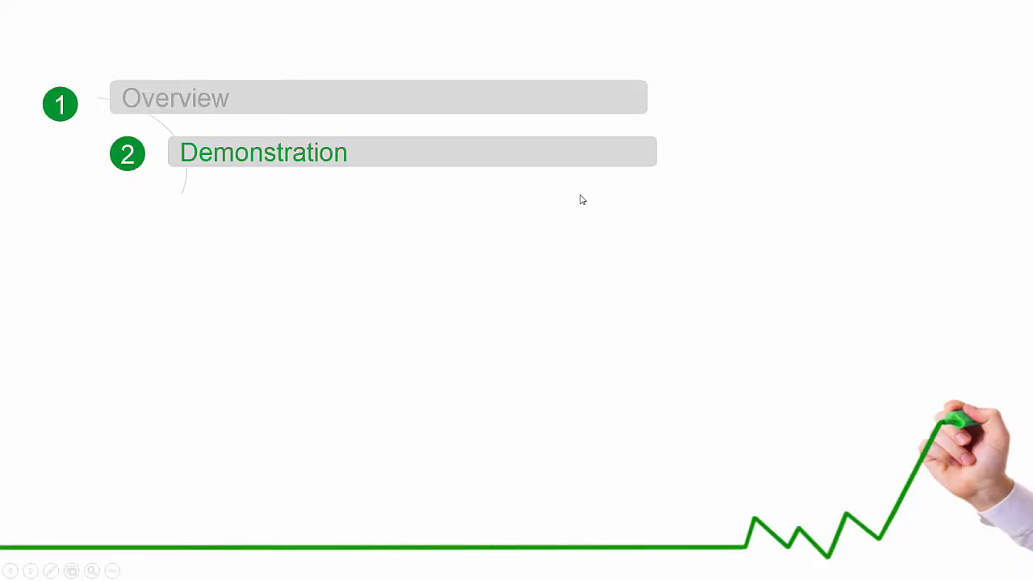
left_click(527, 358)
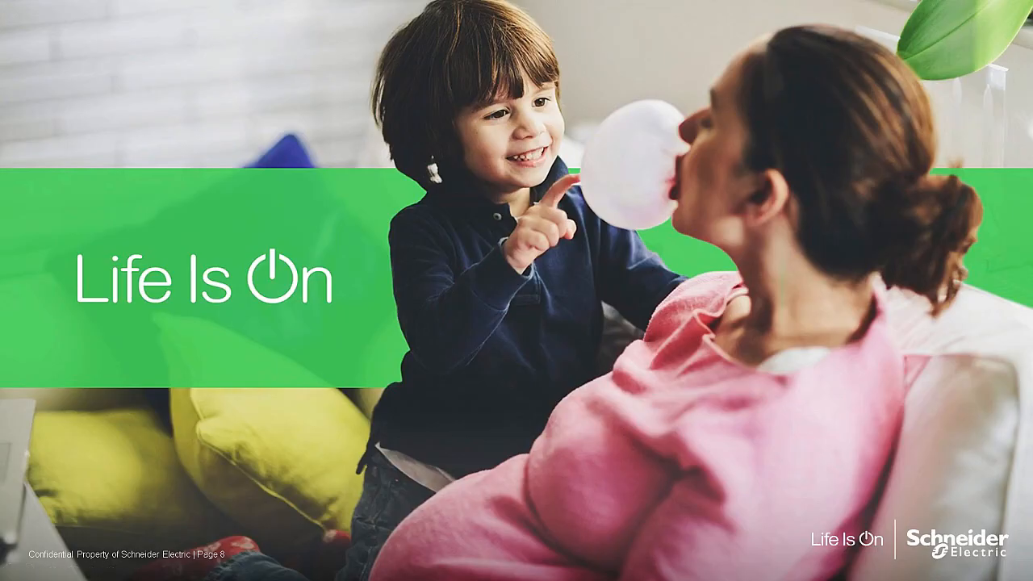